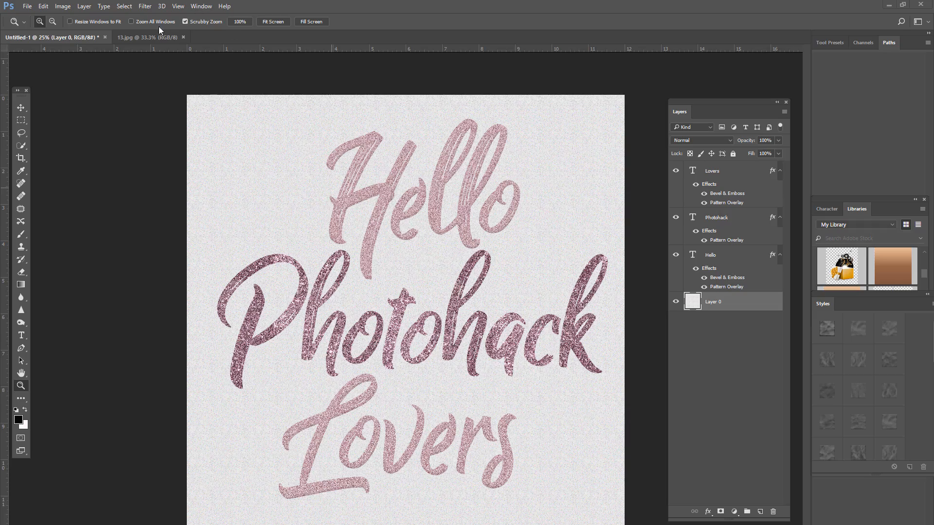
Step: Switch to the 13.jpg document and examine its pink glitter texture up close and at full view
left_click(147, 37)
scroll(395, 237, "down", 4)
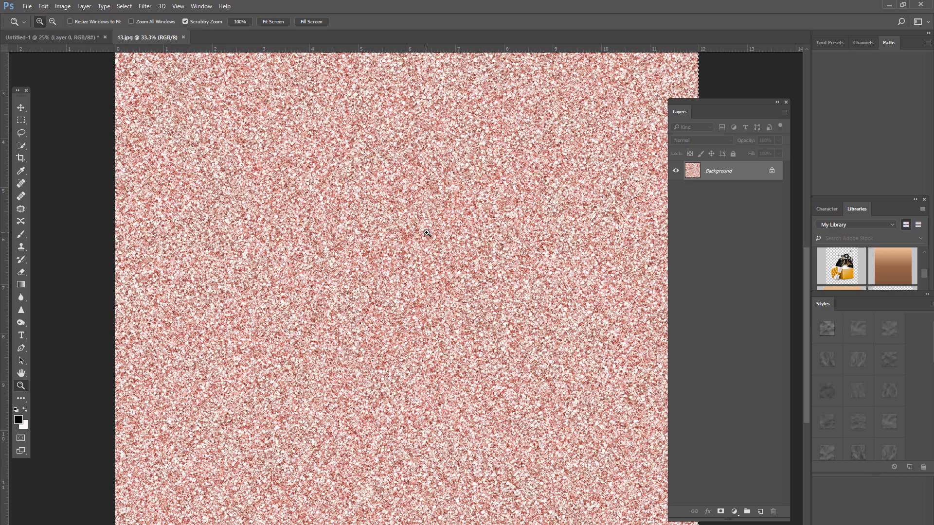
key("ctrl+minus")
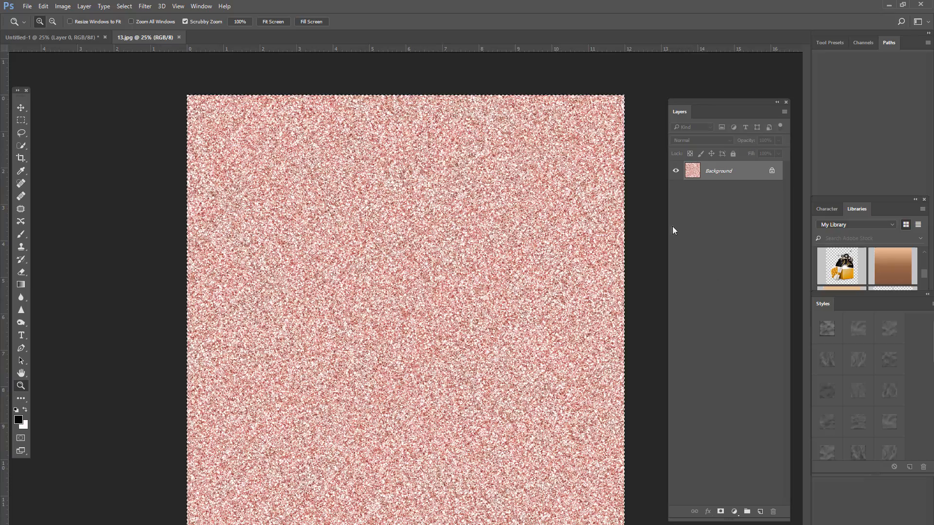
left_click(455, 303)
left_click(455, 303)
left_click(456, 303)
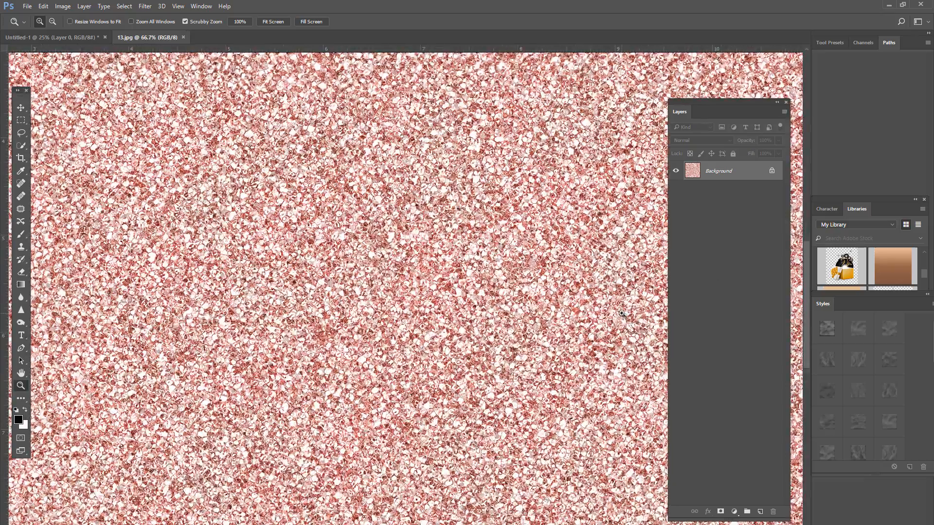
scroll(590, 282, "down", 5)
scroll(590, 282, "down", 5)
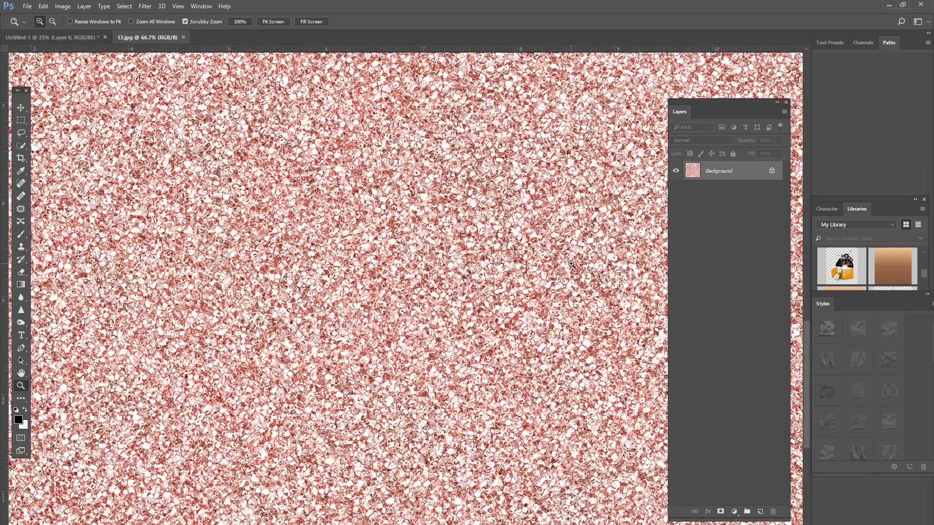
left_click(572, 264, "alt")
left_click(571, 264, "alt")
left_click(571, 264, "alt")
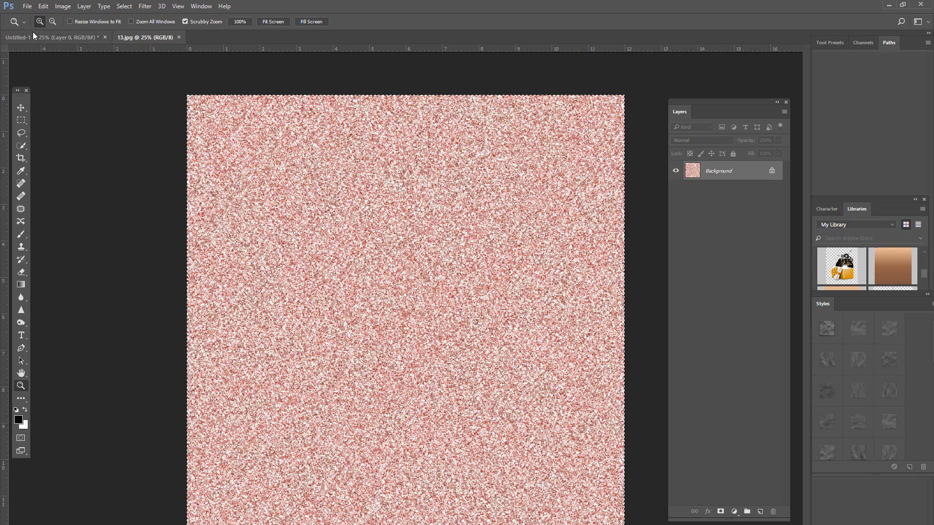
left_click(39, 36)
left_click(124, 34)
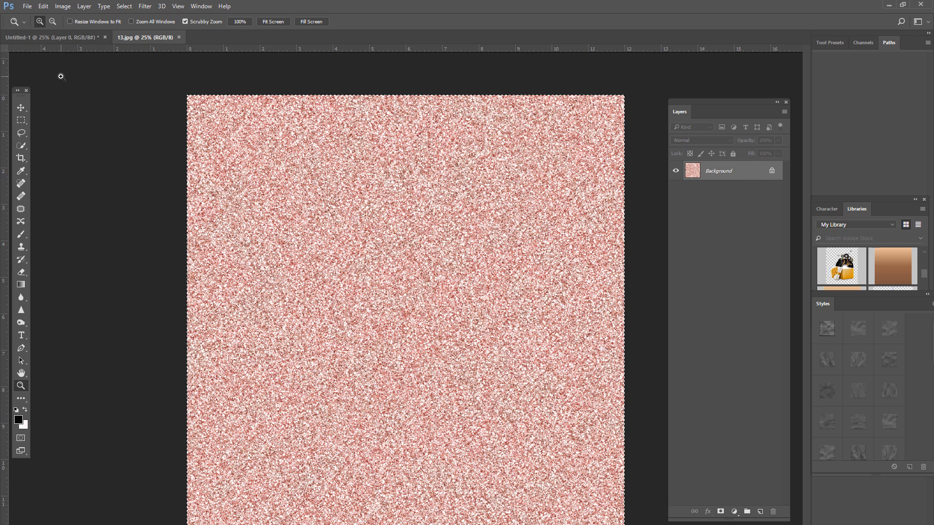
Step: Define the selected glitter texture as a pattern named pinkfreakingglitta
left_click(43, 6)
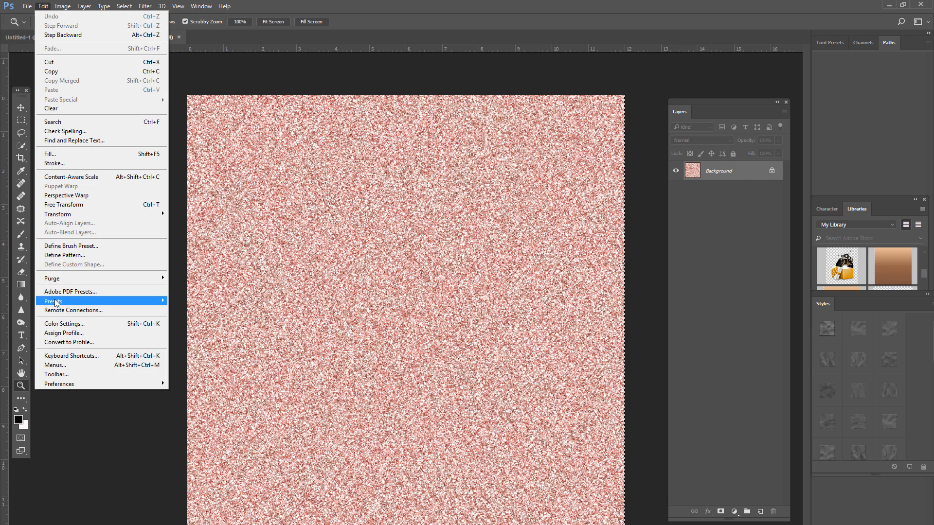
left_click(65, 255)
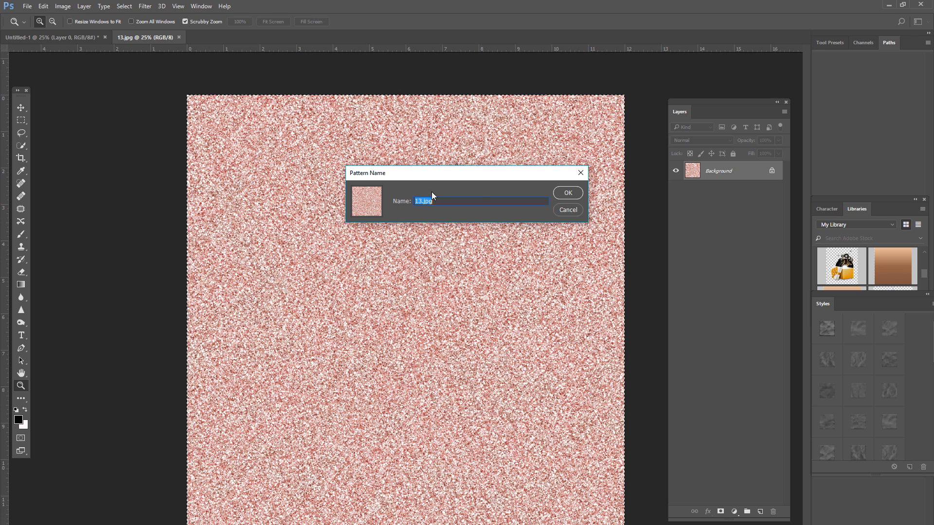
type("pinmk")
key("BackSpace")
key("BackSpace")
type("kfreaking")
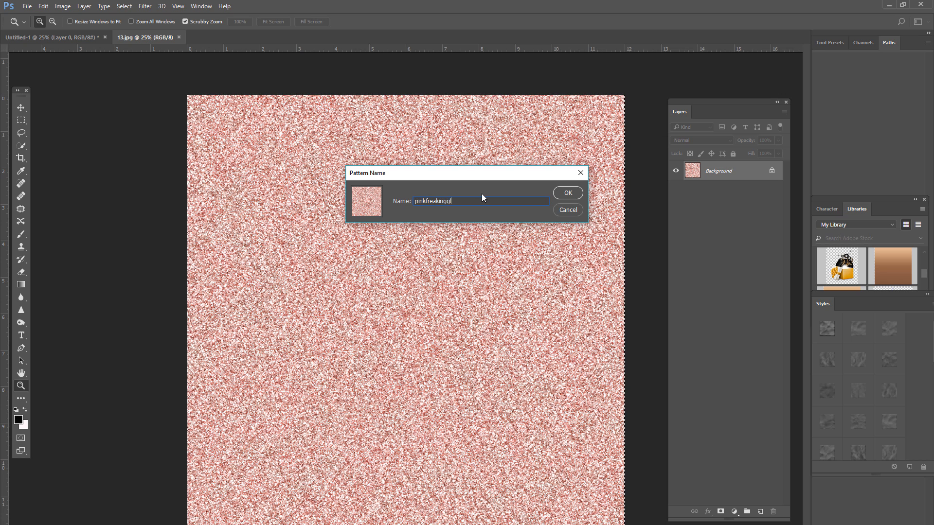
type("glitta")
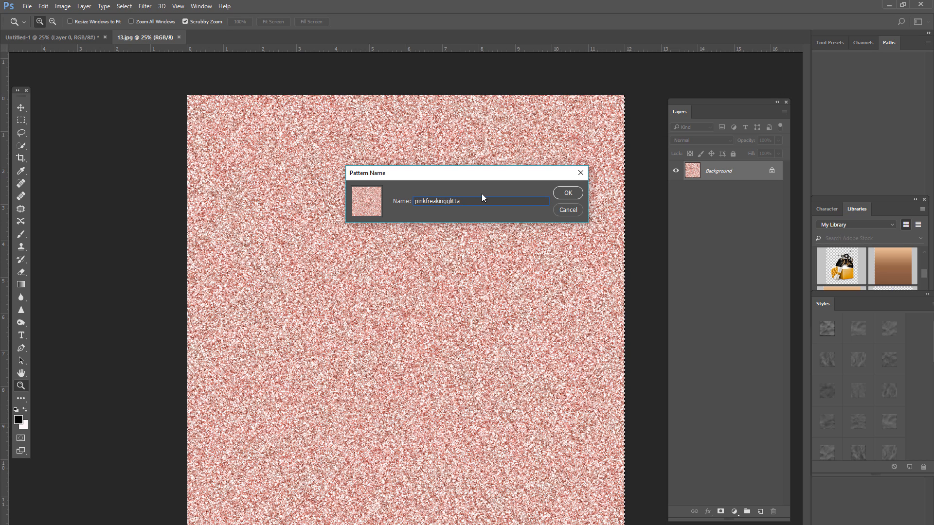
left_click(565, 192)
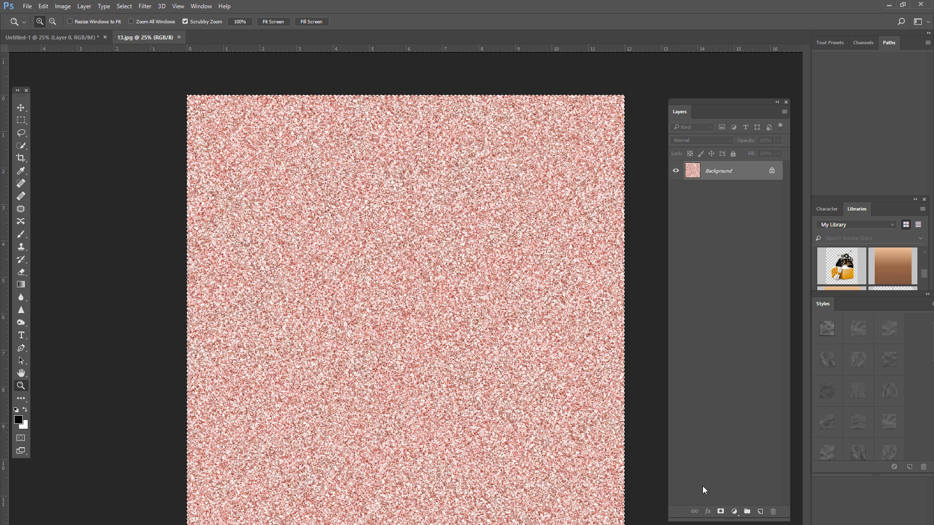
Step: Add a new layer above the glitter background and fill it with the background colour
left_click(760, 512)
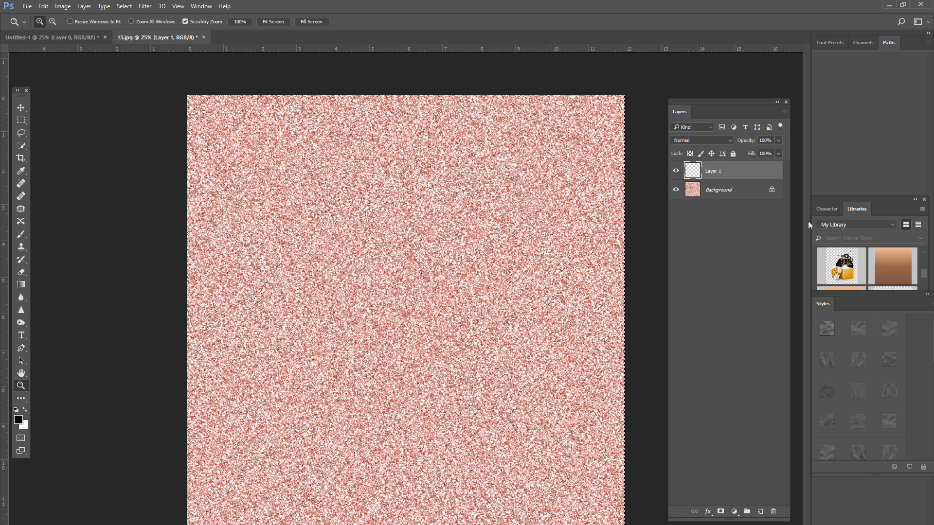
key("ctrl+BackSpace")
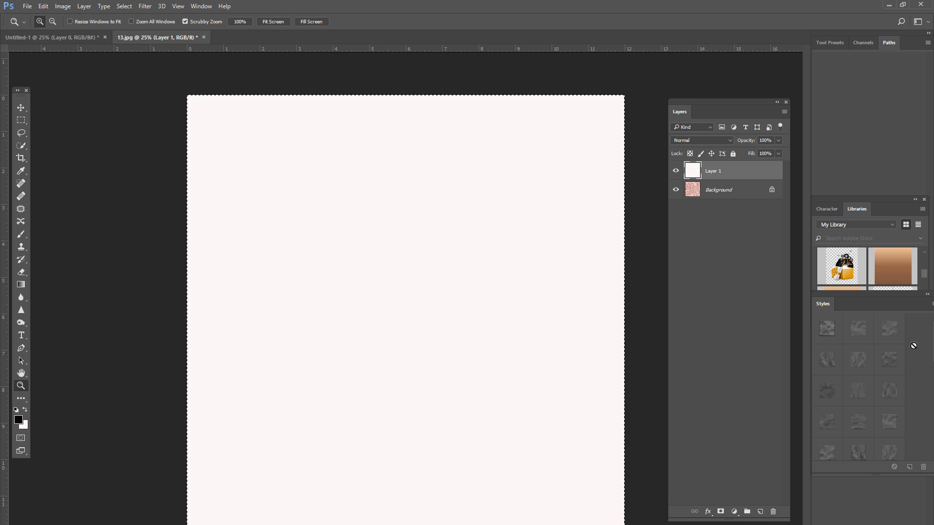
Step: Apply a Pattern Overlay using the pinkfreakingglitta pattern to the new layer and rasterize its layer style
left_click(708, 512)
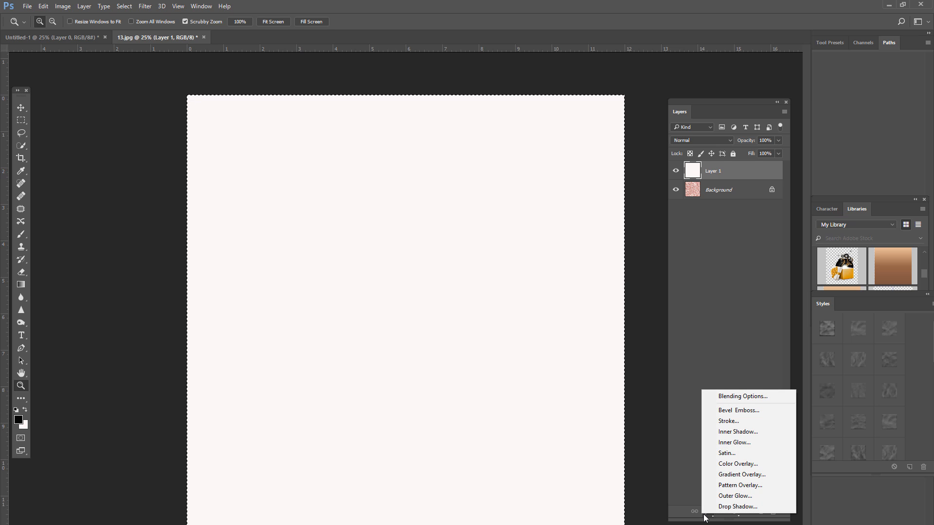
left_click(736, 484)
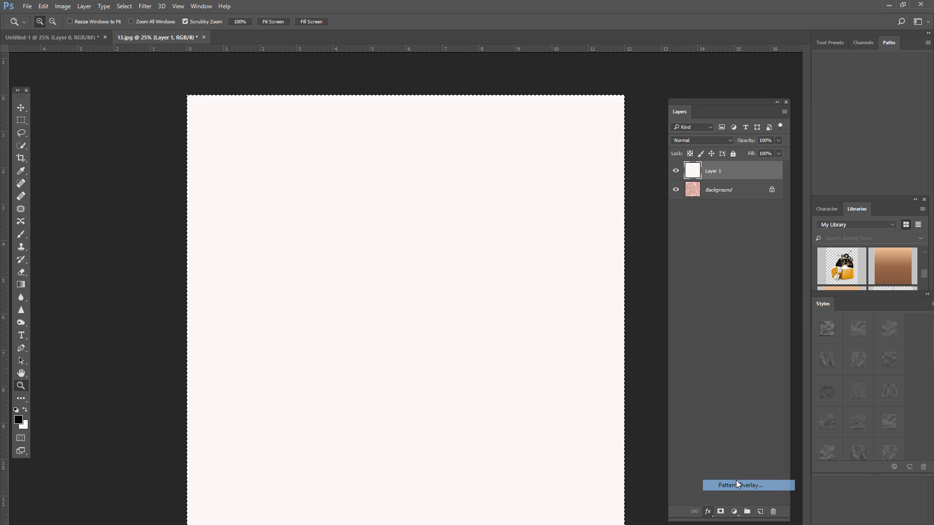
left_click(731, 75)
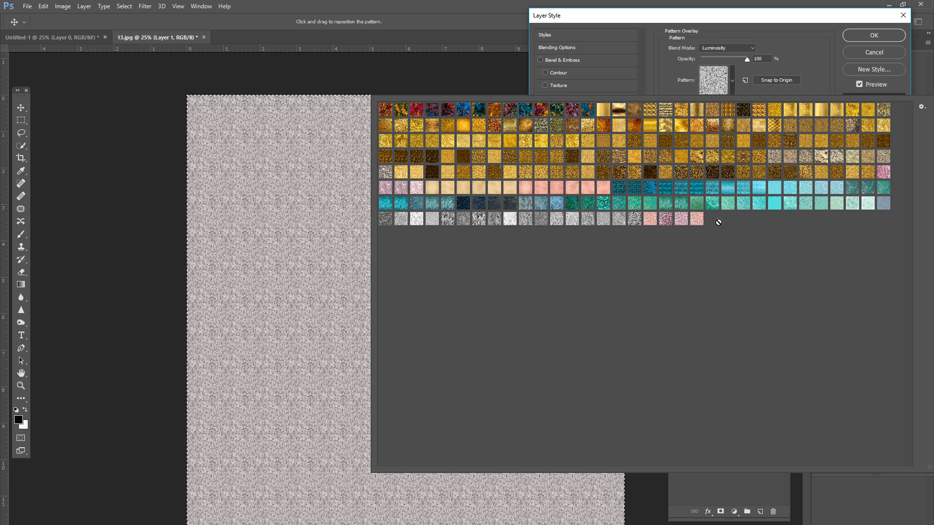
left_click(697, 219)
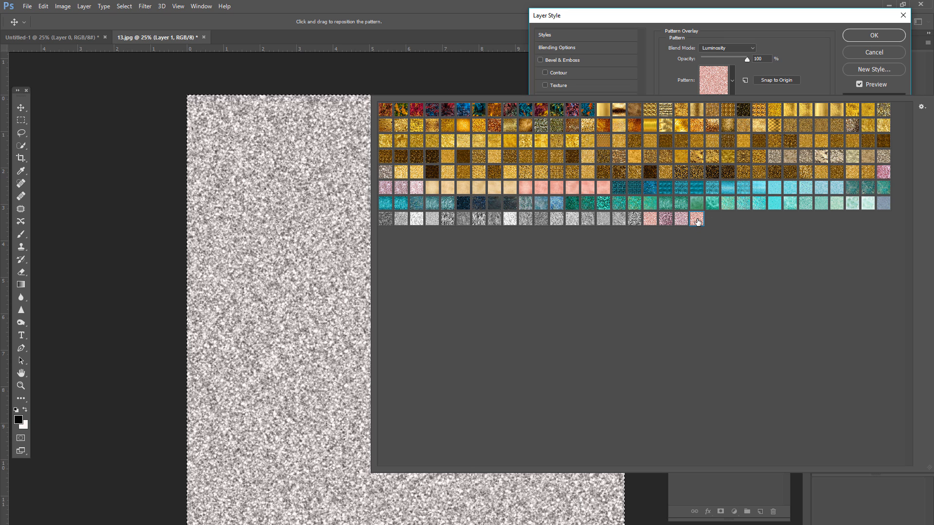
right_click(697, 221)
left_click(763, 232)
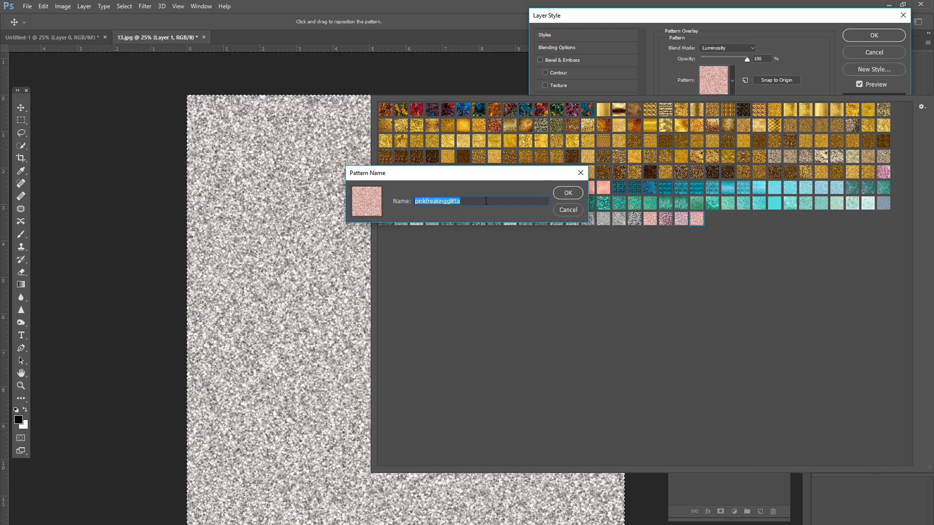
left_click(570, 194)
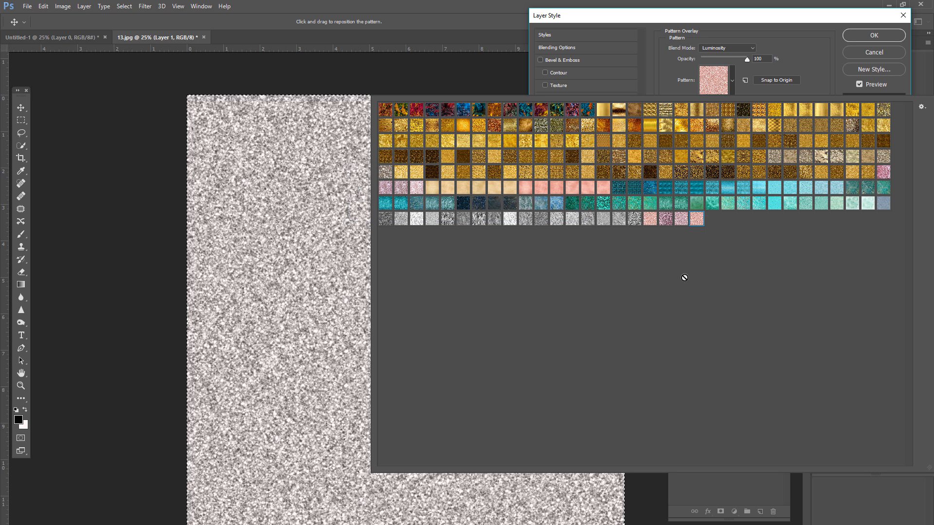
left_click(786, 65)
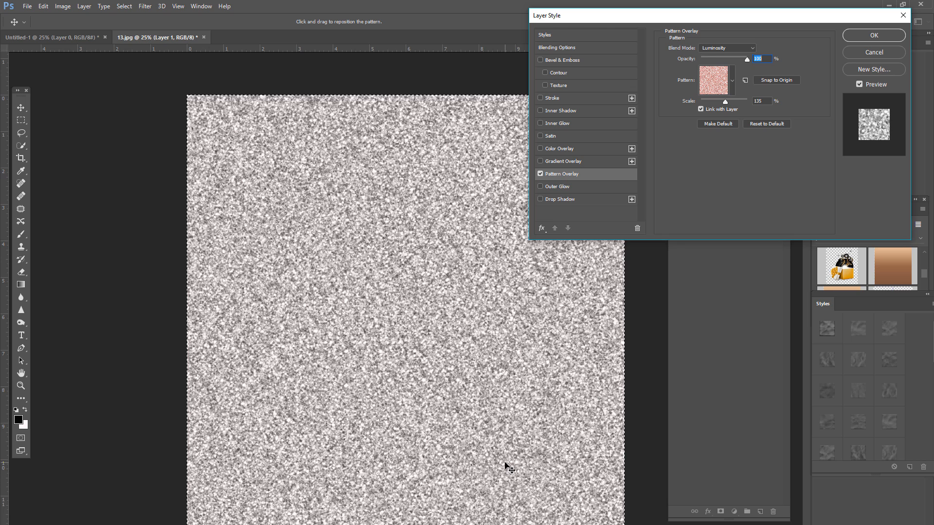
left_click(867, 35)
right_click(741, 171)
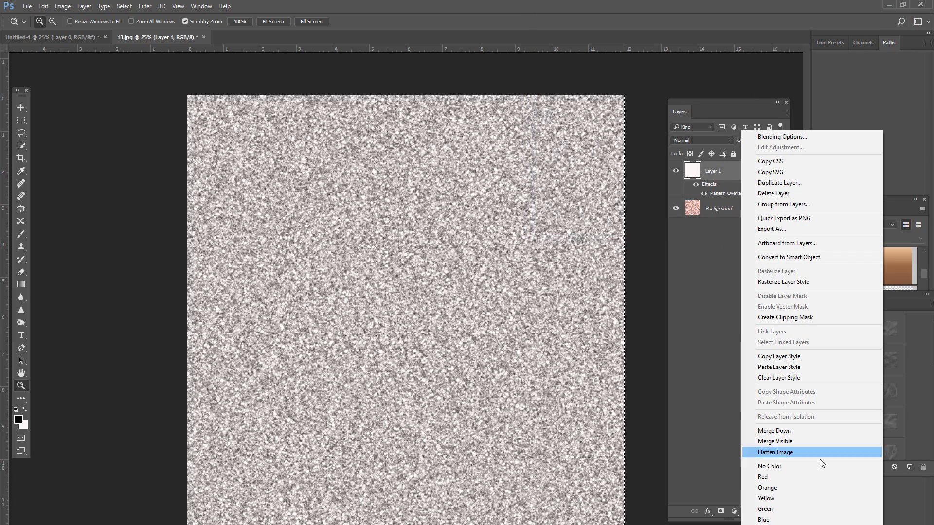
left_click(807, 274)
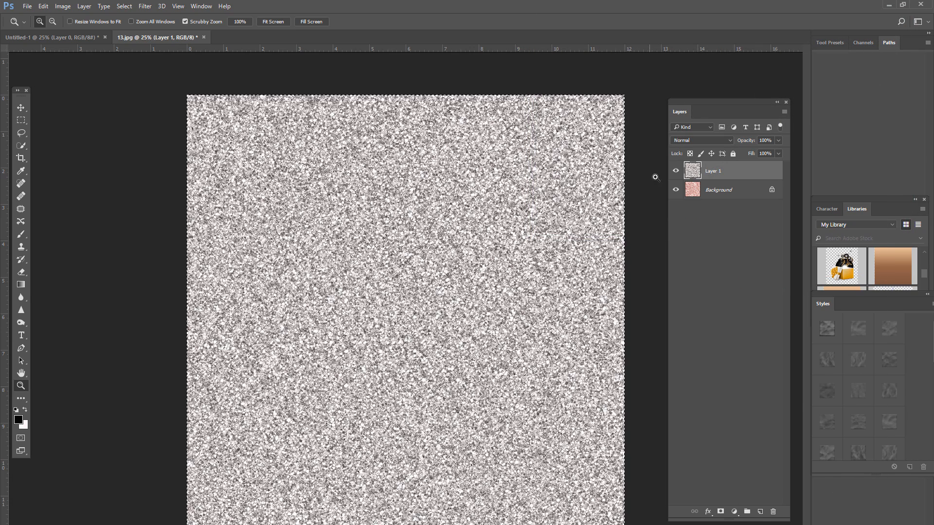
Step: Increase the glitter layer's contrast with Levels, setting the black input to 50 and the white input to 252
left_click(63, 6)
mouse_move(75, 36)
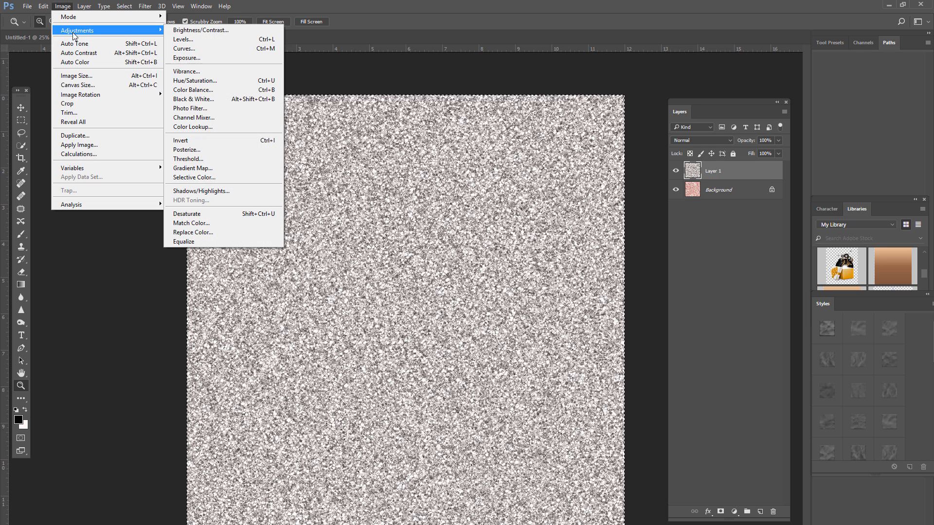
left_click(204, 39)
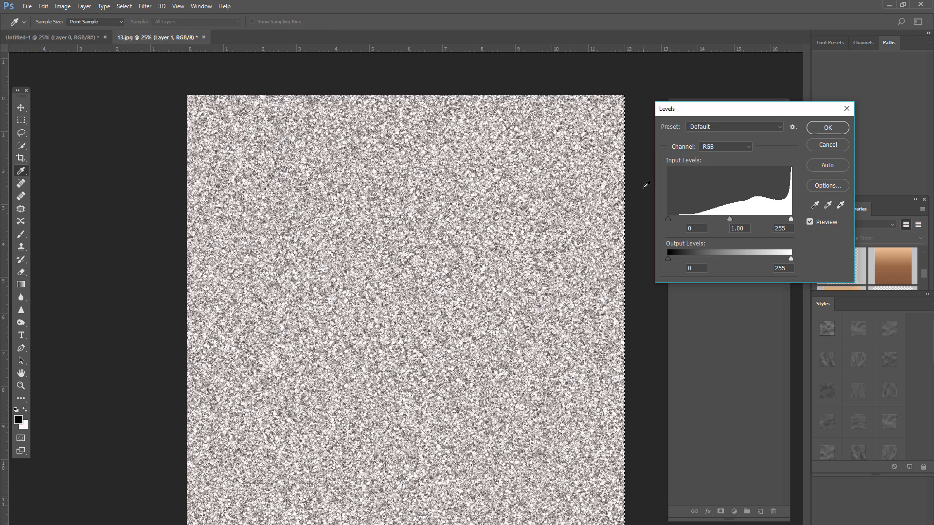
left_click_drag(669, 220, 684, 220)
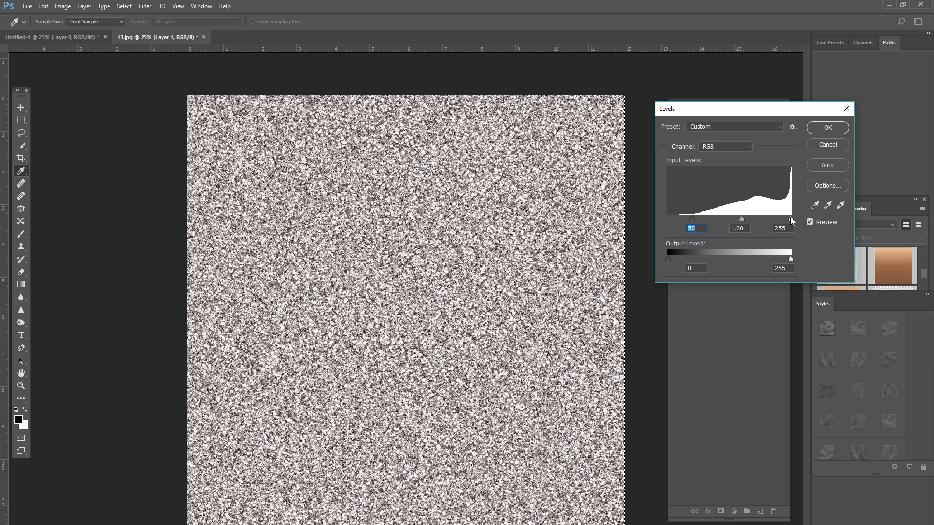
left_click_drag(784, 217, 787, 219)
key("Up")
key("Up")
key("Up")
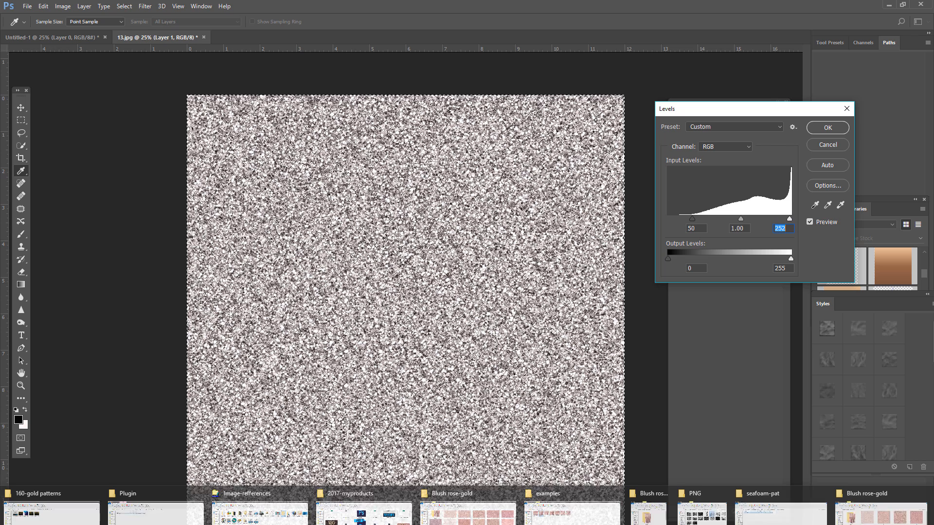
key("z")
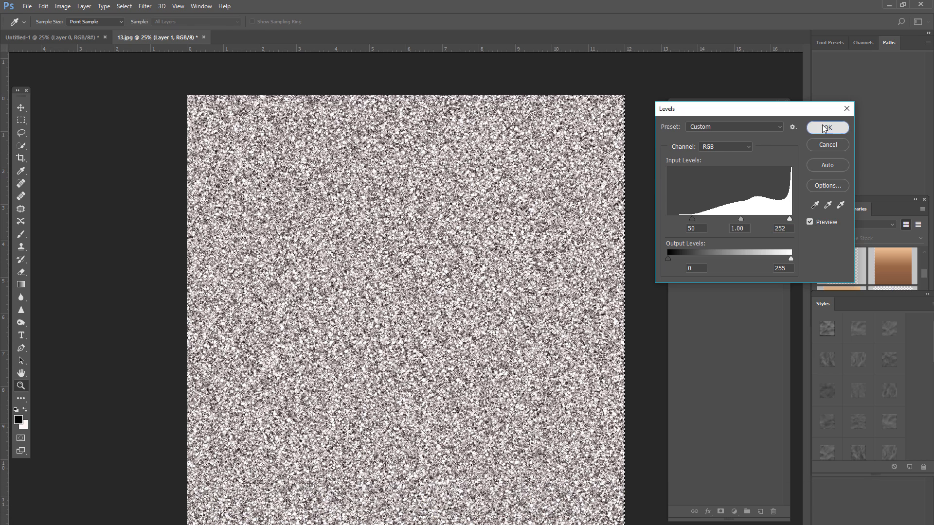
left_click(827, 127)
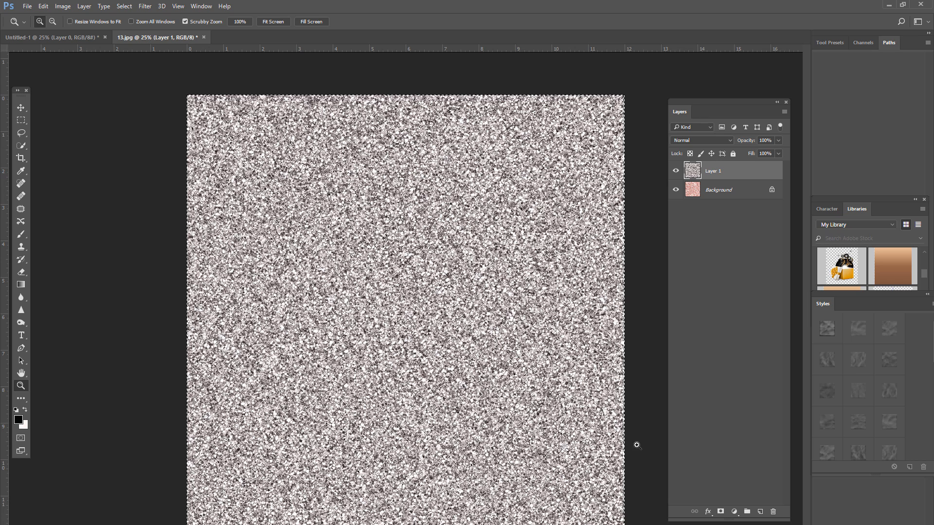
Step: Recolour the glitter layer with Hue/Saturation, using hue +70, saturation +95 and lightness +2
left_click(63, 6)
mouse_move(63, 31)
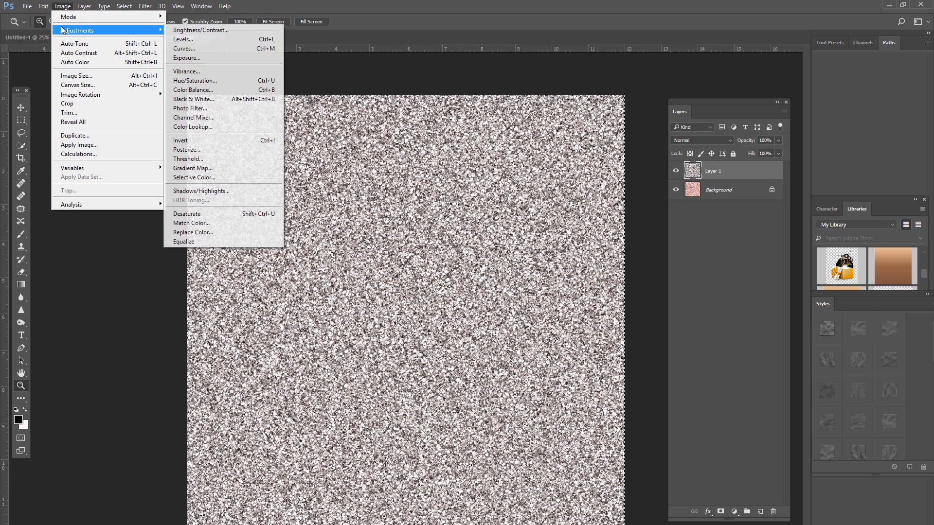
left_click(181, 81)
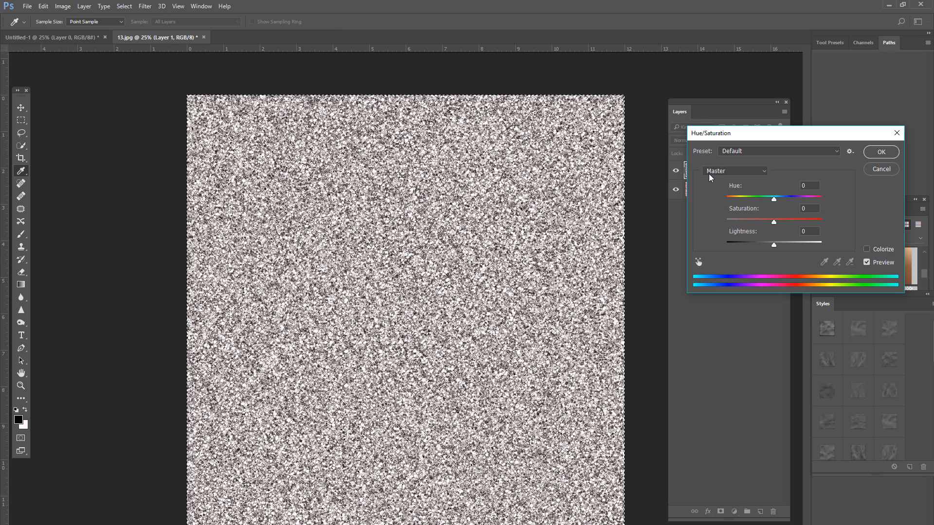
left_click_drag(774, 200, 849, 209)
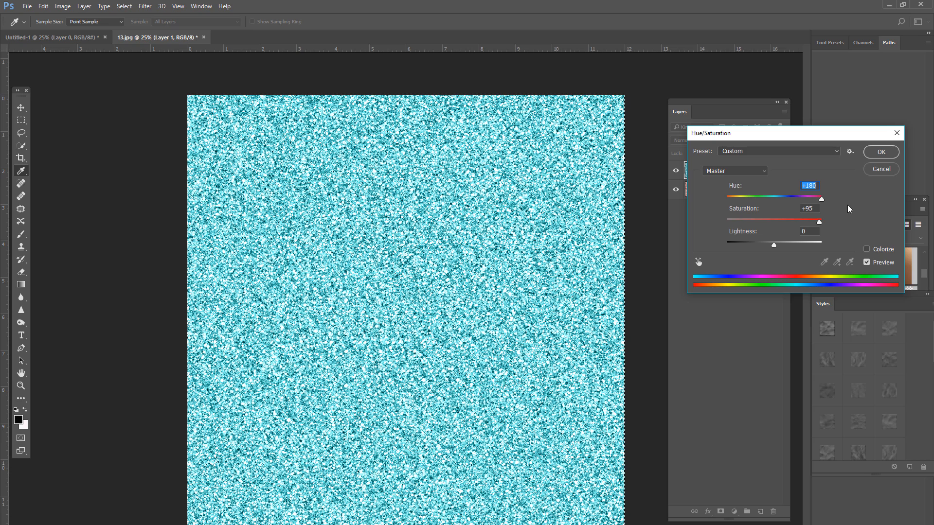
left_click_drag(773, 246, 775, 246)
left_click_drag(821, 199, 806, 199)
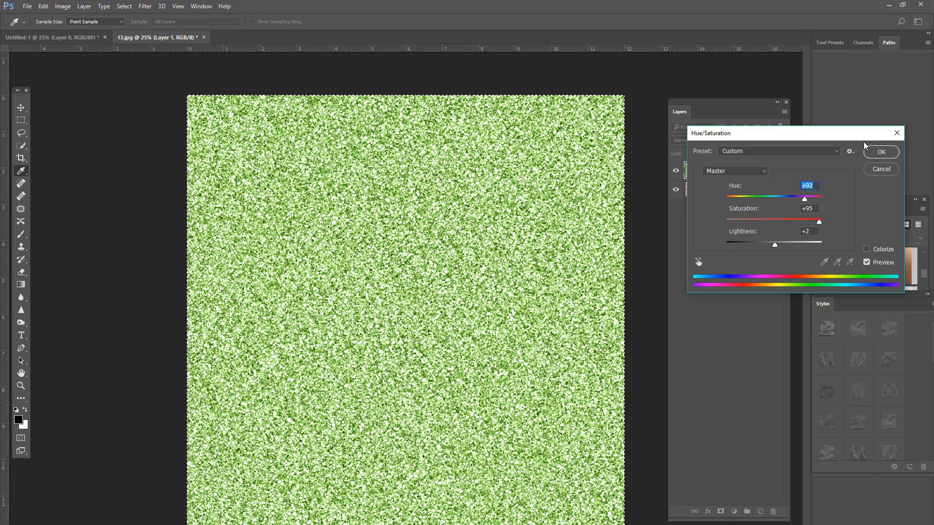
mouse_move(799, 201)
left_mouse_down()
mouse_move(809, 199)
mouse_move(800, 200)
left_mouse_up()
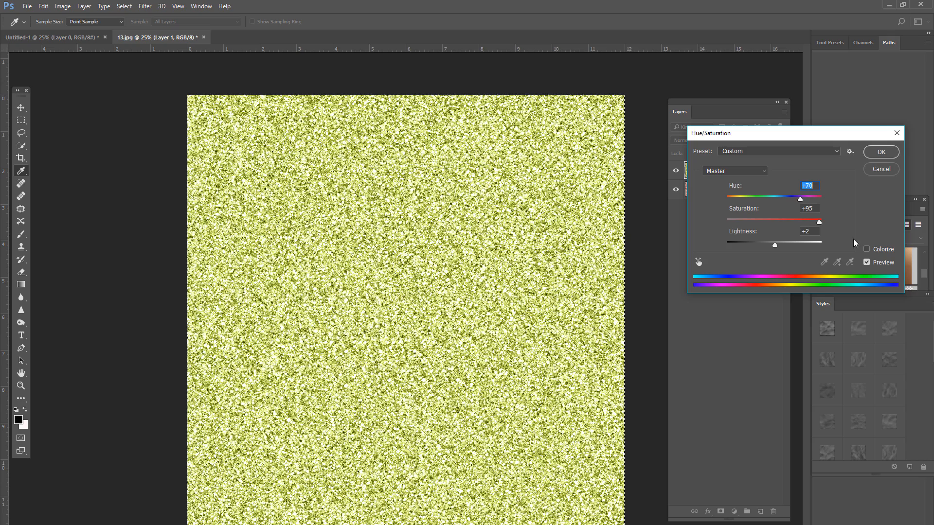
Step: Try a gold Colorize on the glitter layer in Hue/Saturation, with hue 53 and saturation 57, without applying it
left_click(866, 249)
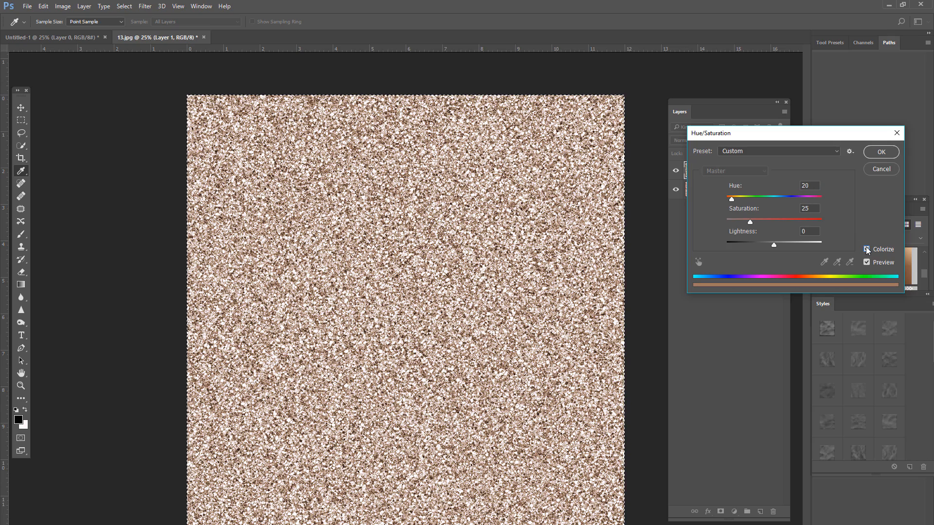
left_click_drag(731, 199, 803, 206)
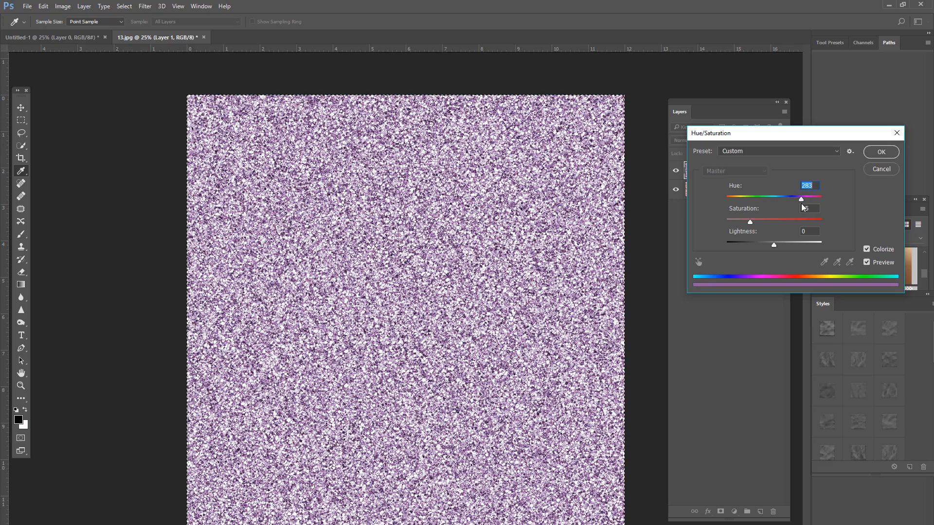
left_click_drag(750, 223, 741, 199)
left_click_drag(797, 223, 786, 227)
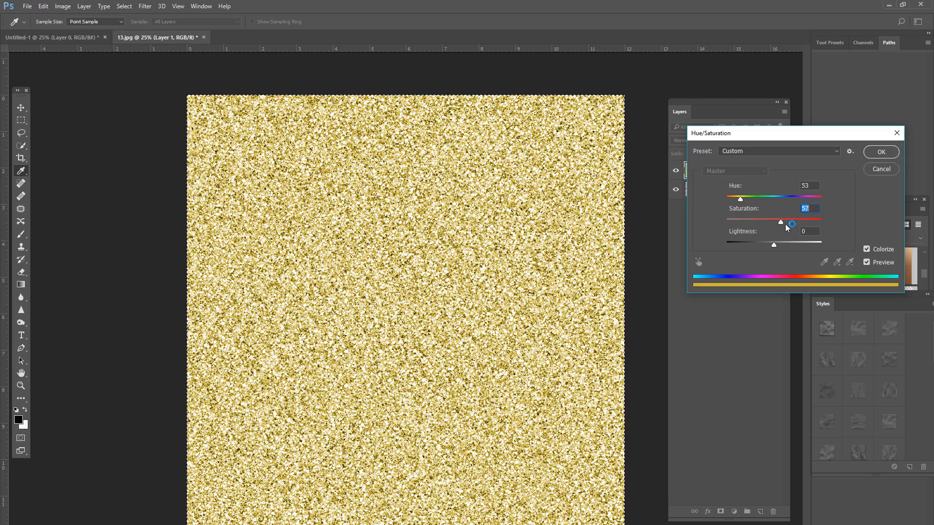
left_click(885, 168)
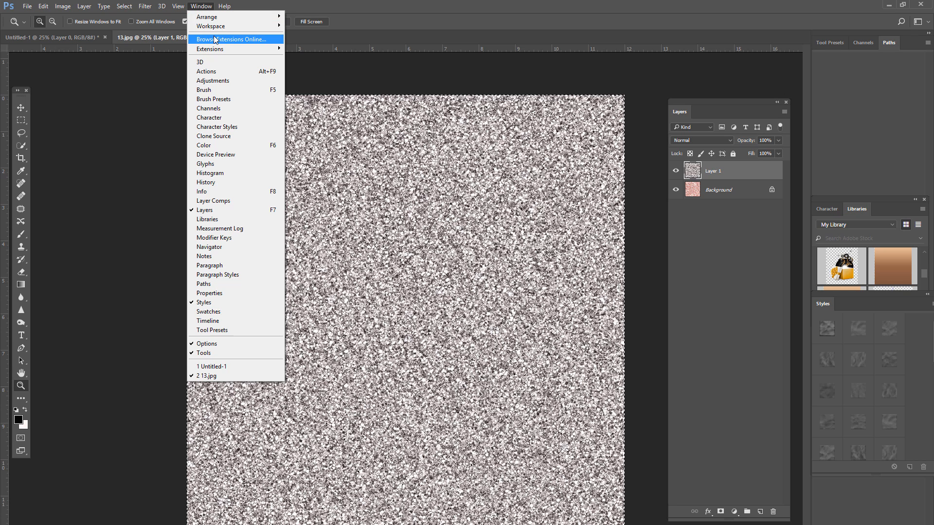
Step: Open the Adobe Color Themes extension, show My Themes, and sample the pink swatch of the pink-and-blue theme as the foreground colour
mouse_move(278, 27)
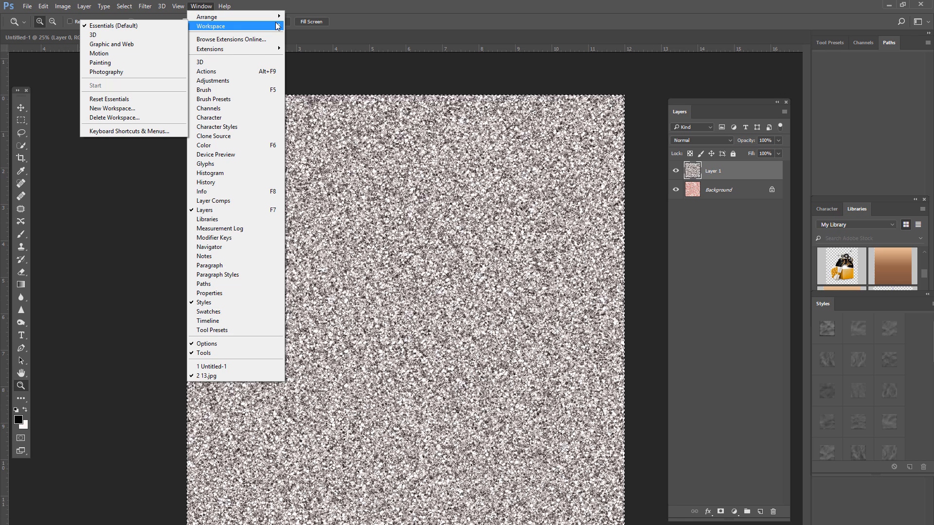
mouse_move(262, 49)
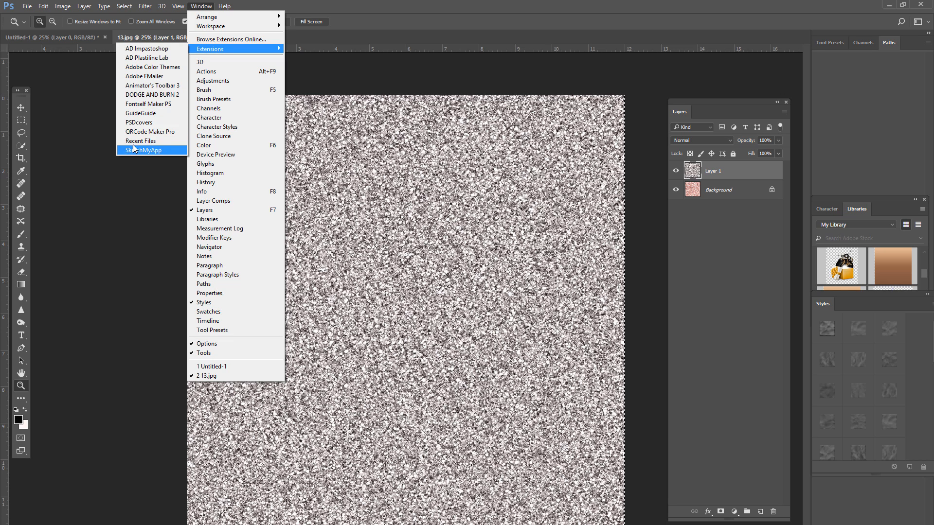
left_click(175, 67)
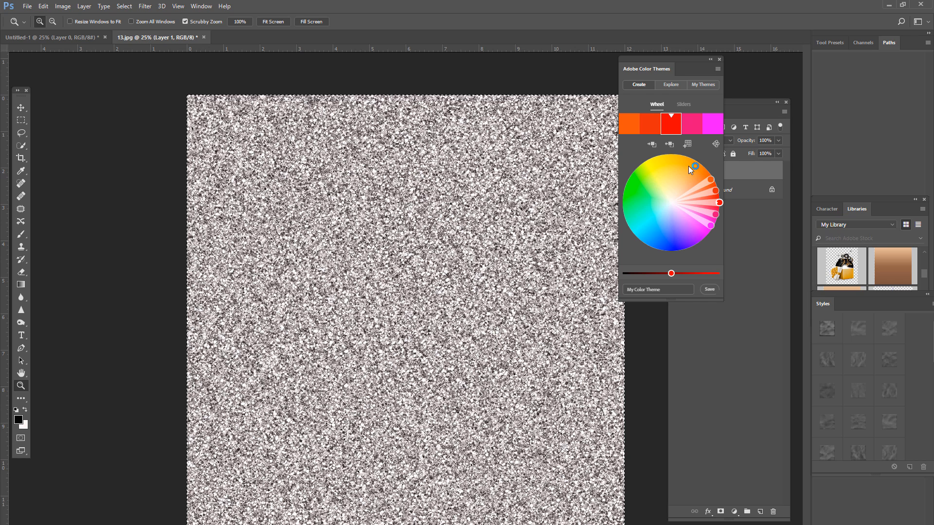
left_click(703, 84)
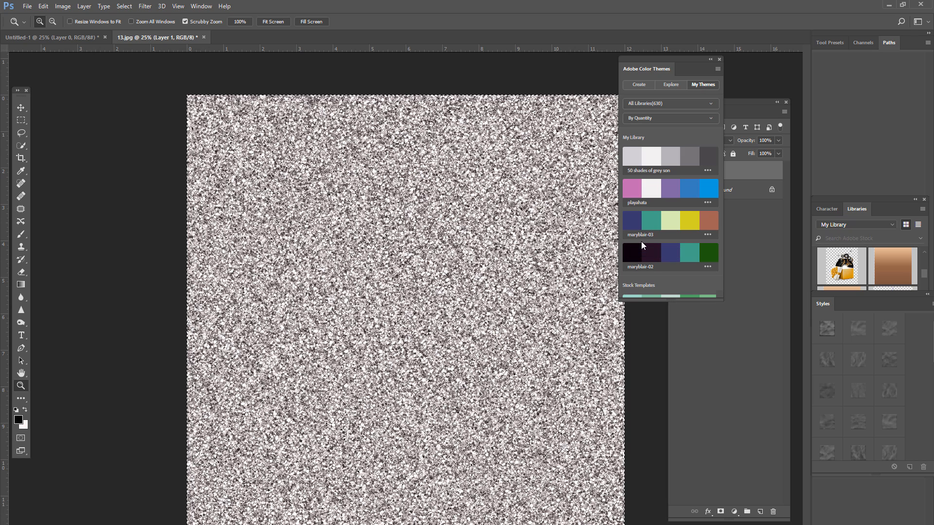
left_click(21, 171)
left_click(628, 190)
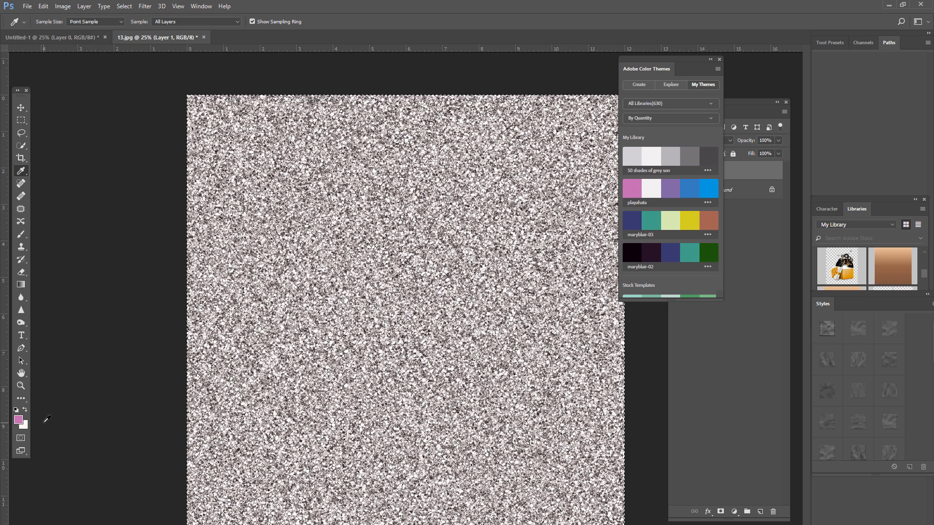
scroll(652, 290, "down", 5)
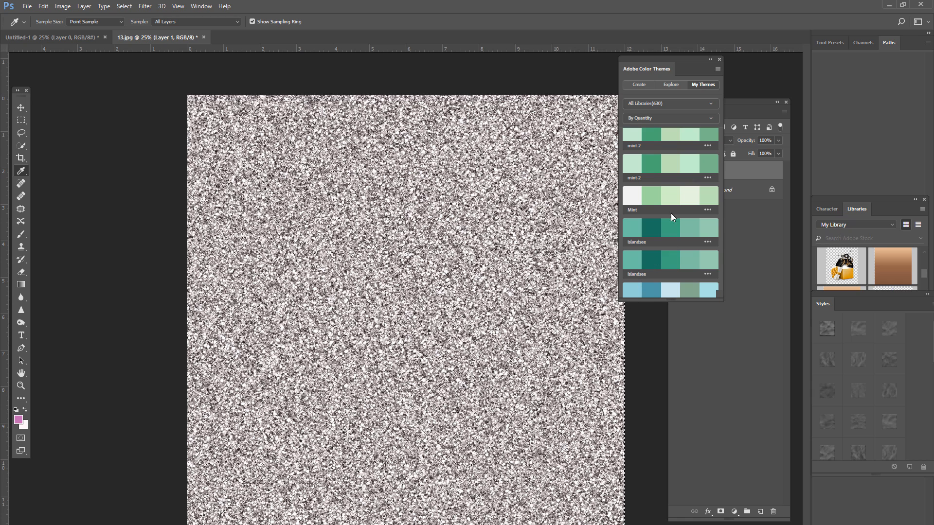
scroll(679, 157, "up", 5)
scroll(679, 158, "down", 5)
scroll(655, 242, "up", 5)
scroll(655, 242, "down", 5)
Step: Create a 12 x 12 inch RGB document at 300 pixels/inch with a white background, and move the colour themes panel off the layers
left_click(21, 108)
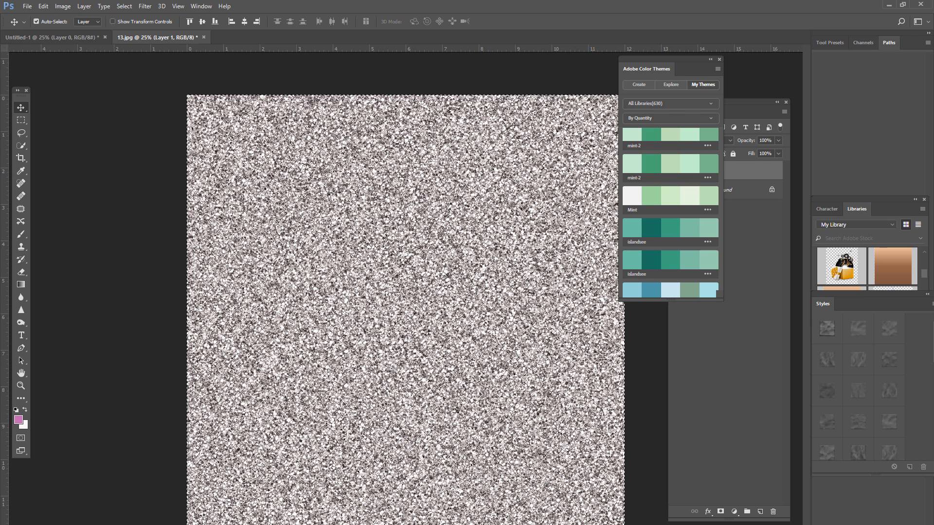
left_click(27, 6)
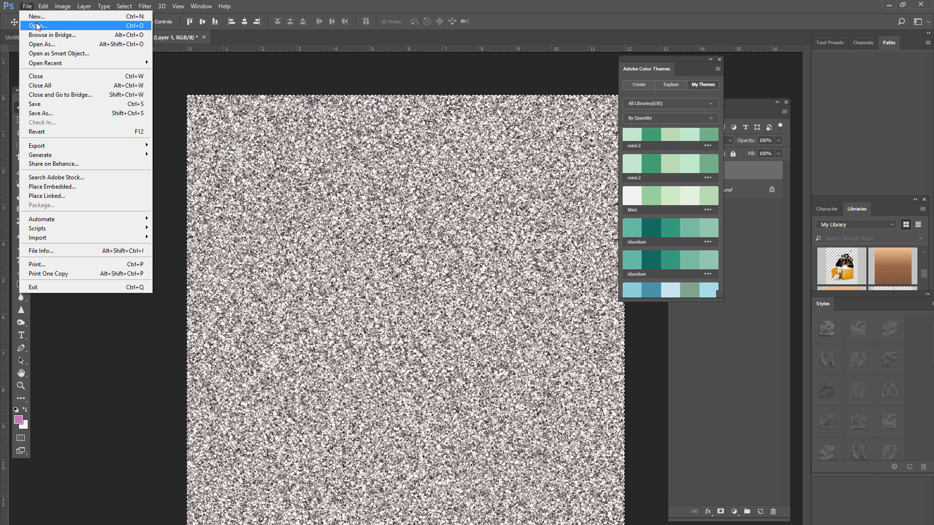
left_click(37, 17)
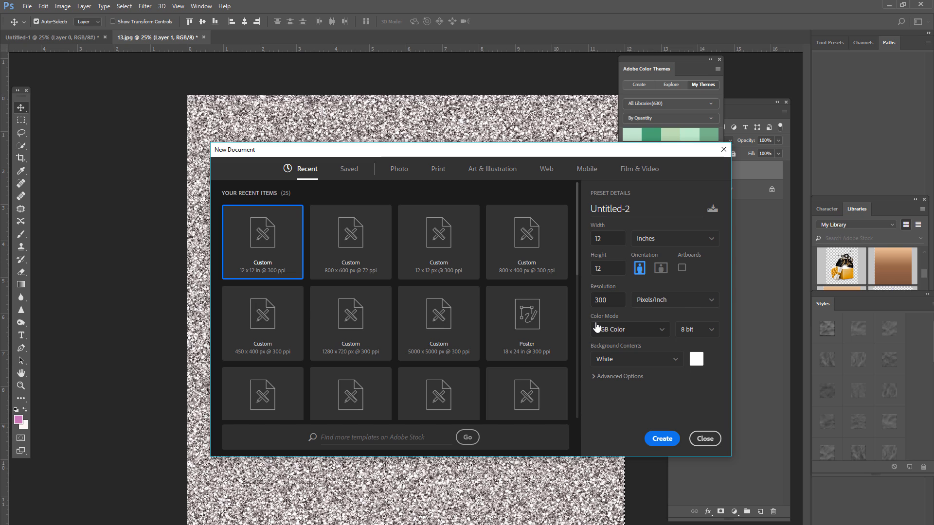
left_click(662, 439)
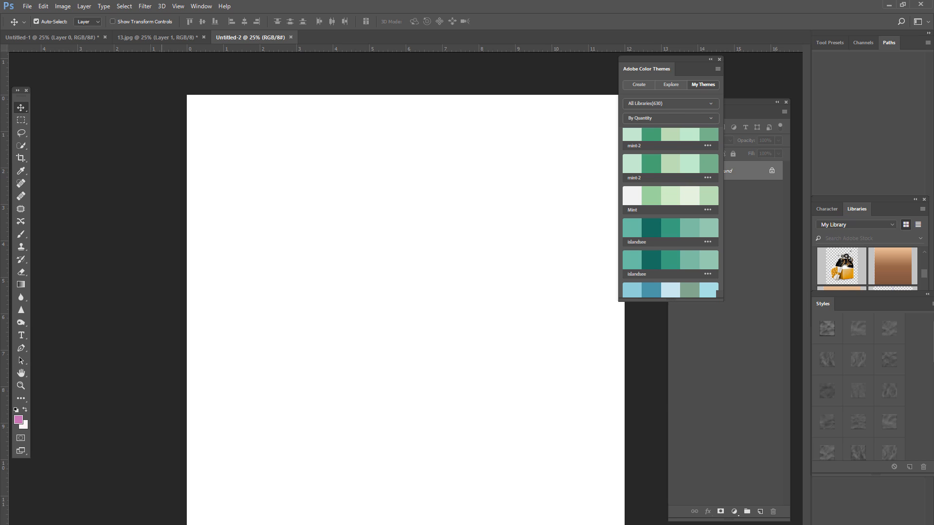
left_click_drag(670, 60, 114, 73)
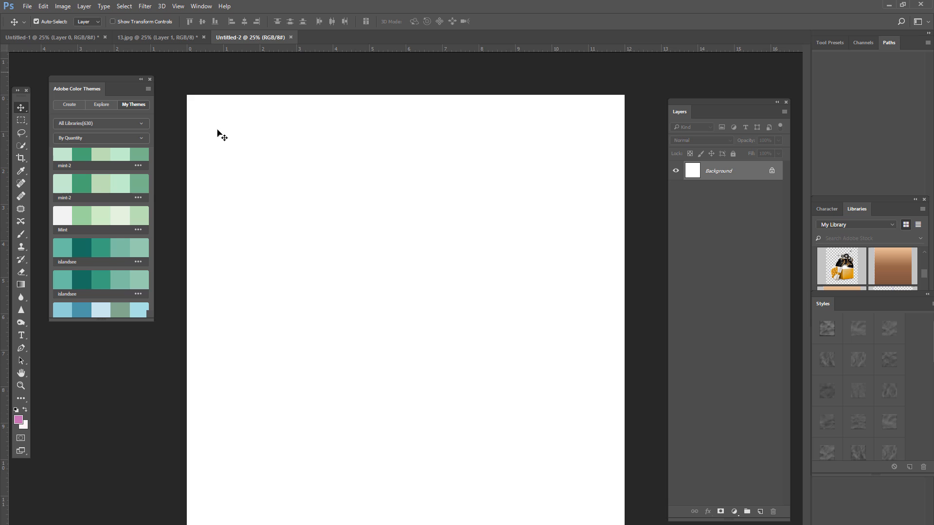
Step: Convert the new document's background into a regular layer and add a Pattern Overlay to it
double_click(769, 168)
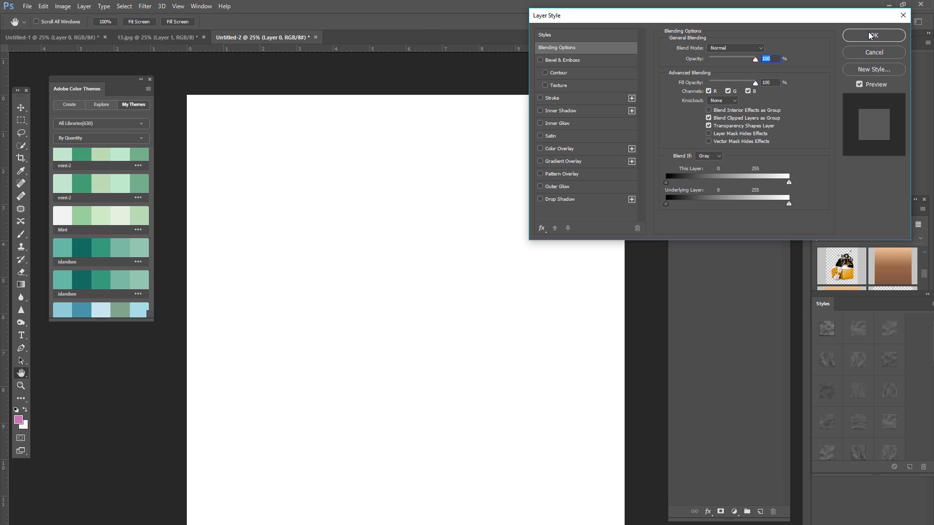
left_click(870, 36)
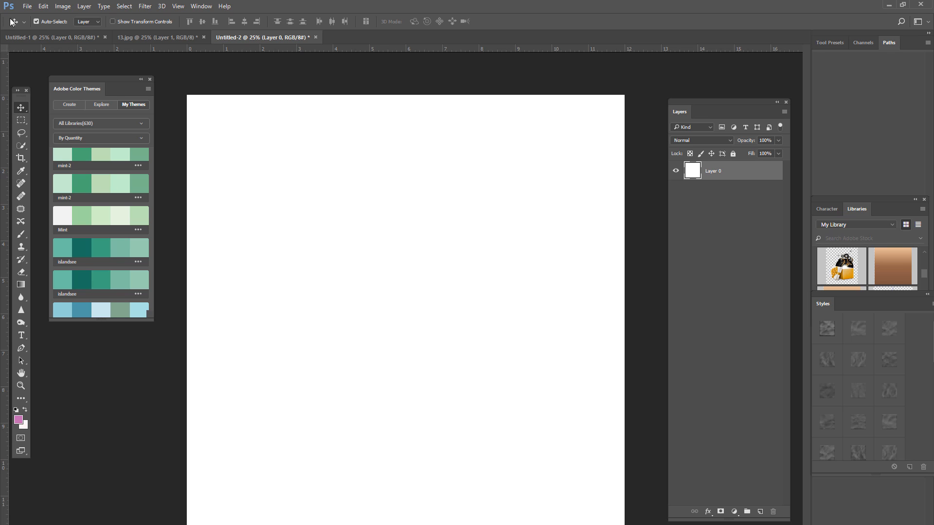
left_click(707, 513)
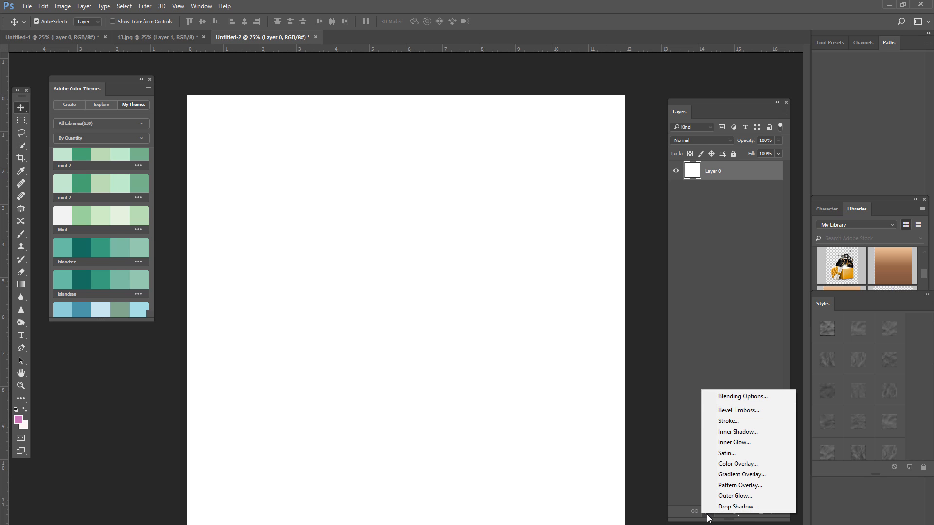
left_click(769, 483)
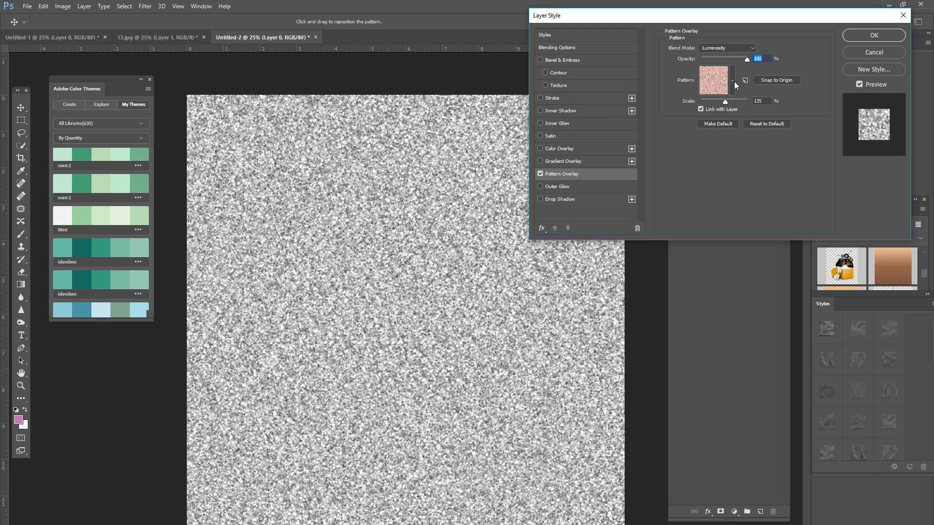
Step: Append the Texture Fill 2 patterns to the pattern list of the Pattern Overlay
left_click(732, 82)
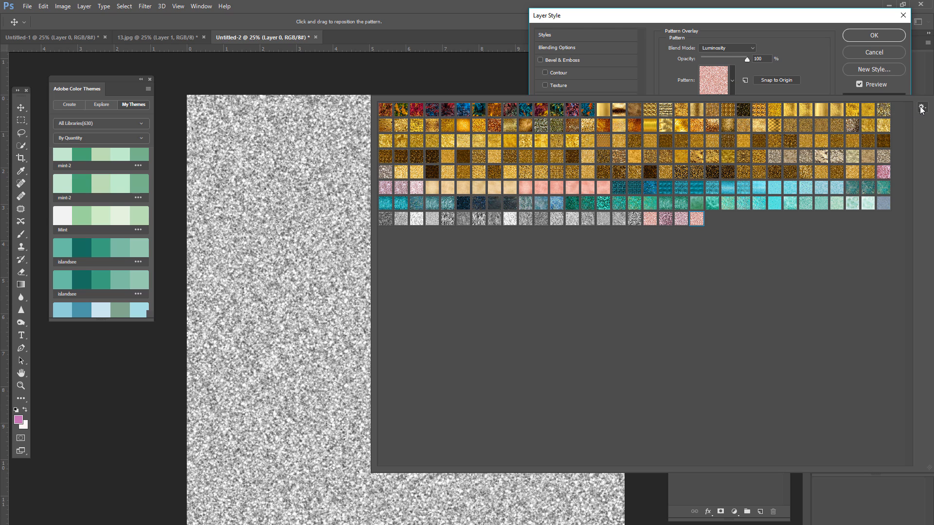
left_click(814, 14)
left_click_drag(832, 19, 574, 76)
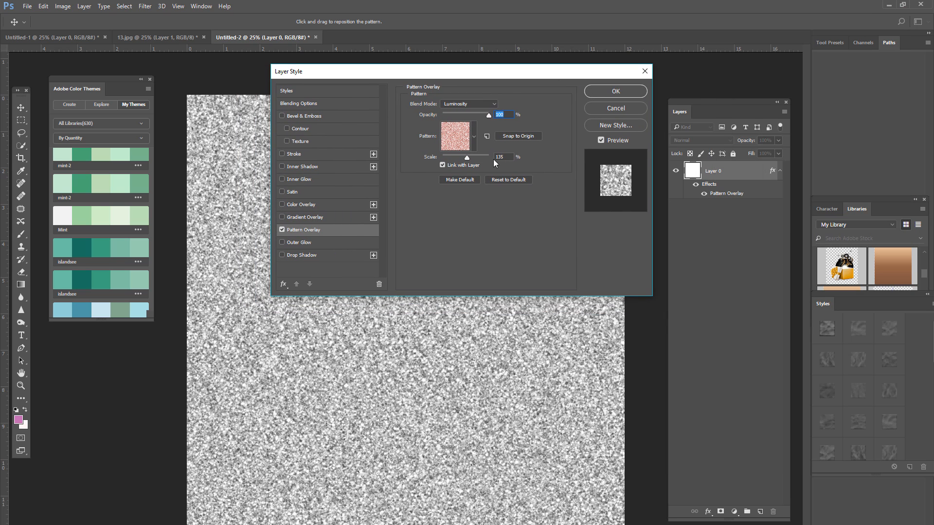
left_click(474, 137)
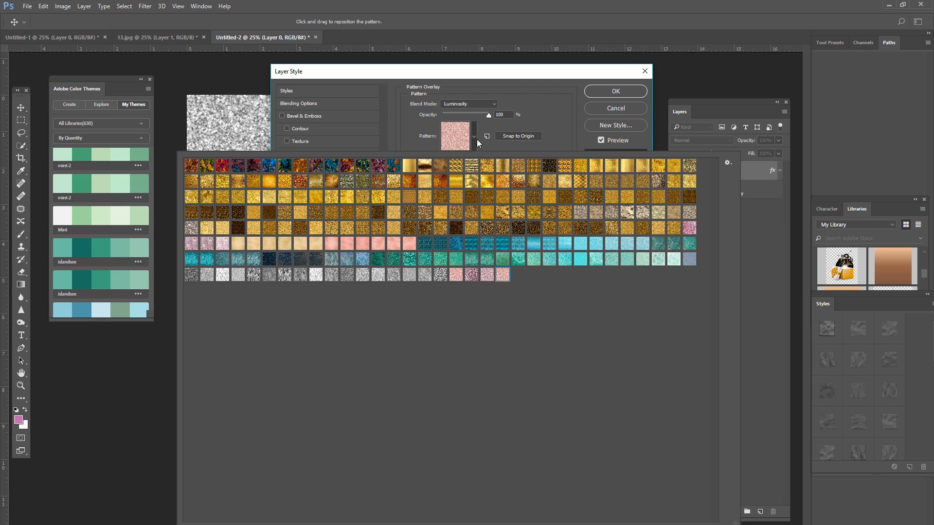
left_click(731, 164)
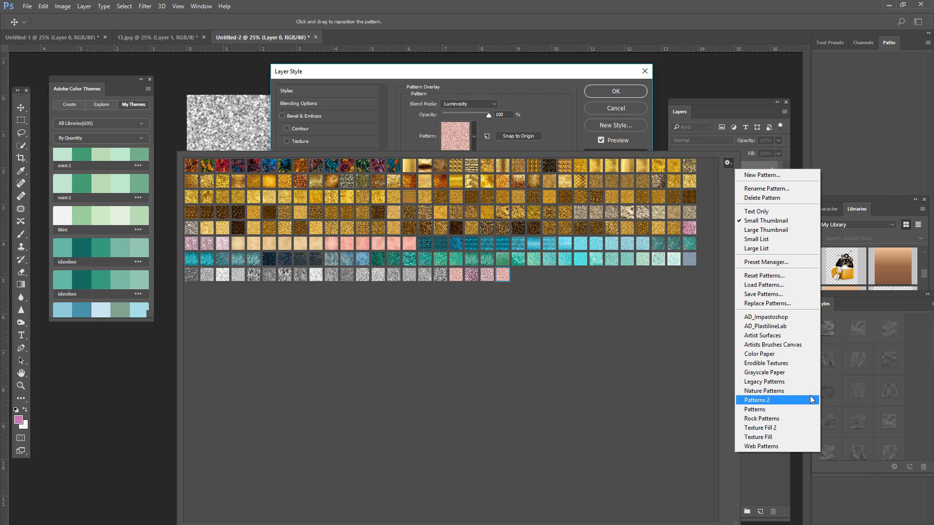
left_click(769, 430)
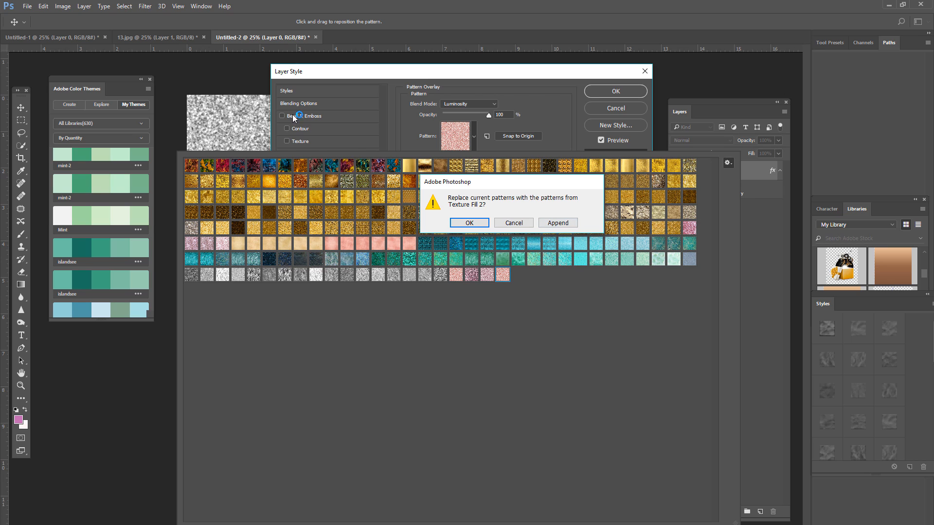
left_click(549, 220)
left_click(543, 221)
left_click(564, 223)
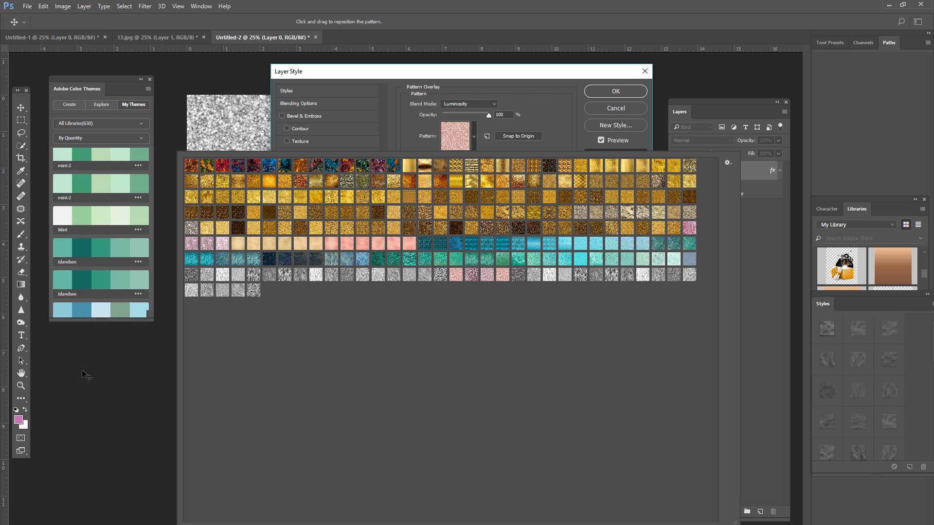
Step: Overlay the last of the appended black-and-white patterns on the layer and set its scale to 100%
left_click(254, 290)
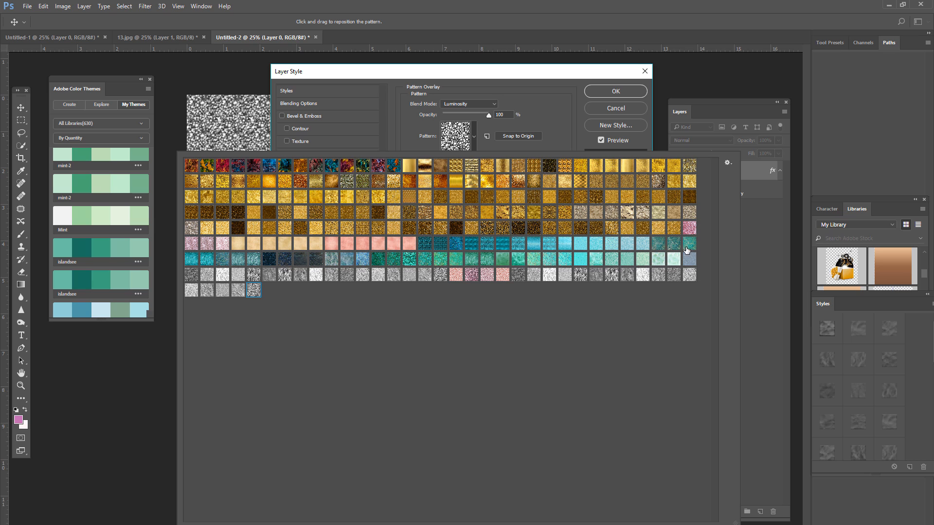
left_click(422, 134)
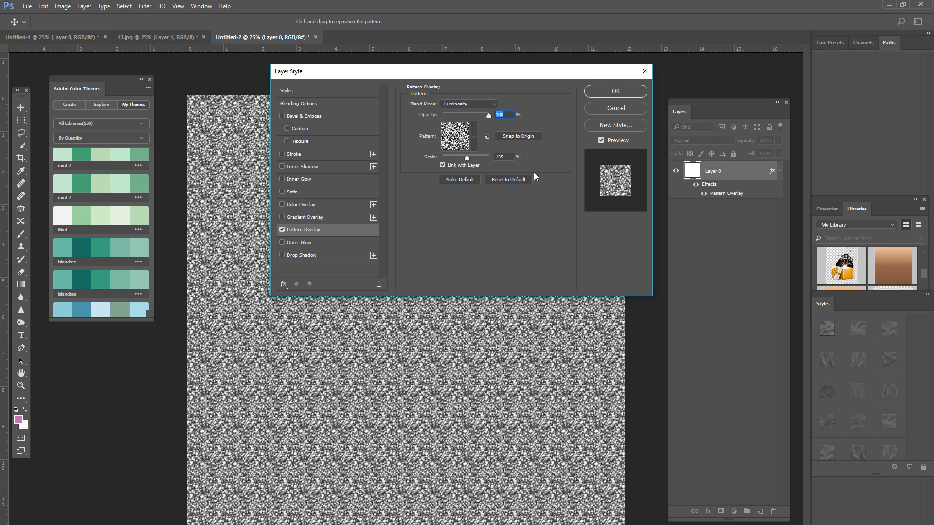
left_click(511, 156)
type("100")
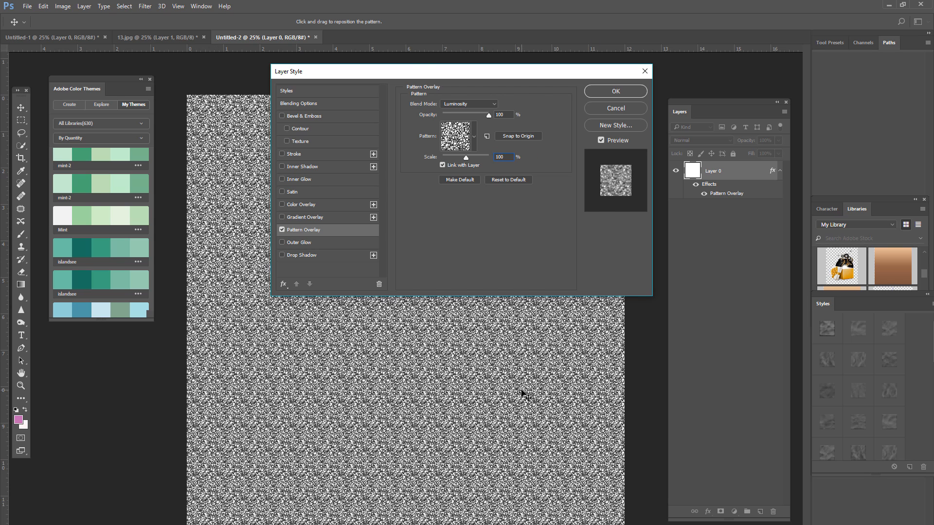
Step: Open the rename option for one of the appended black-and-white patterns and leave it without changing the name
left_click(472, 134)
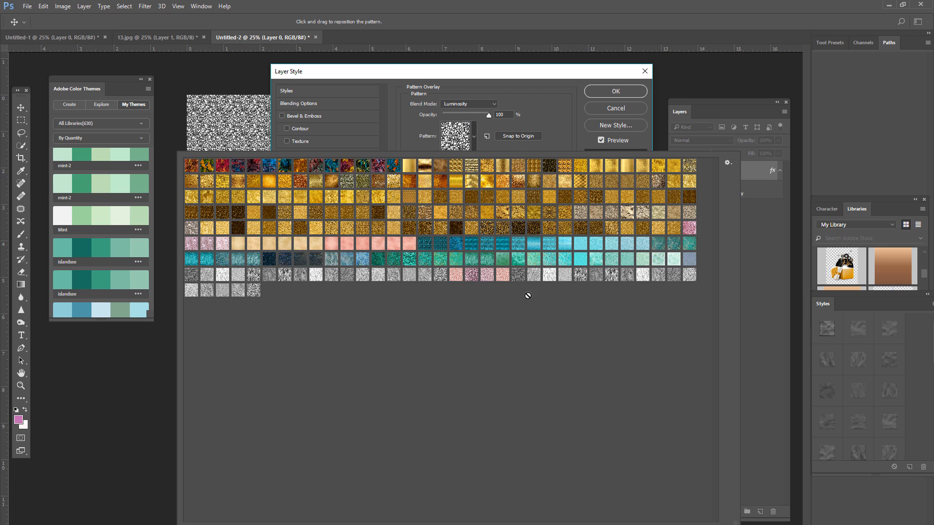
right_click(580, 276)
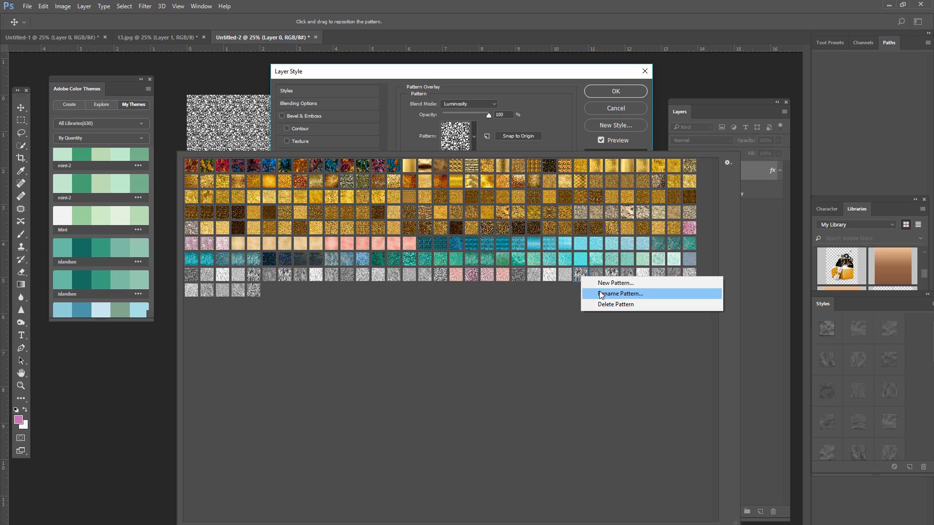
left_click(601, 294)
left_click(567, 209)
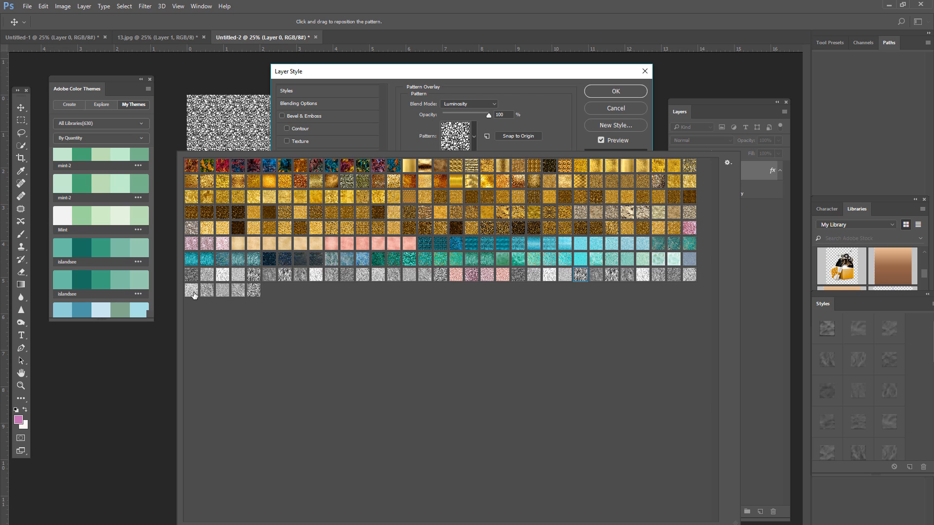
Step: Overlay the appended dark grey pattern second from the end of its row and set its scale to 439%
left_click(673, 276)
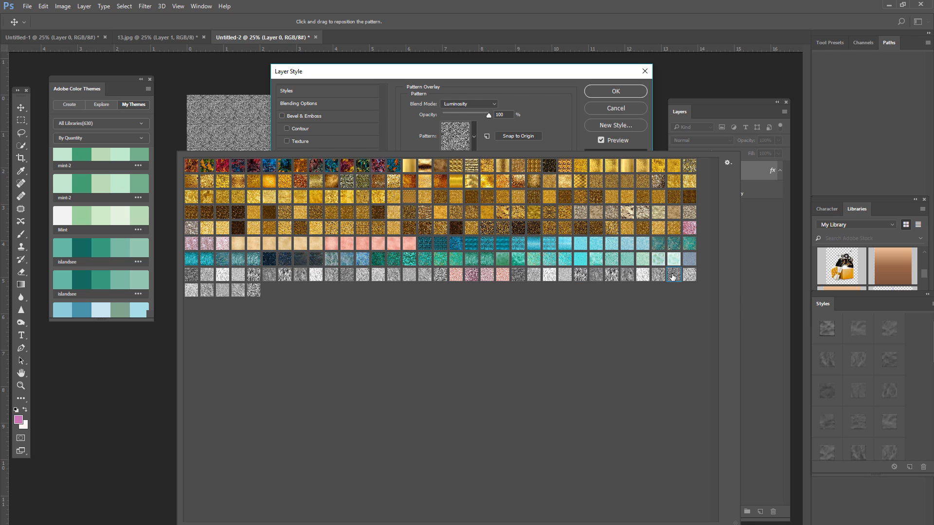
left_click(549, 139)
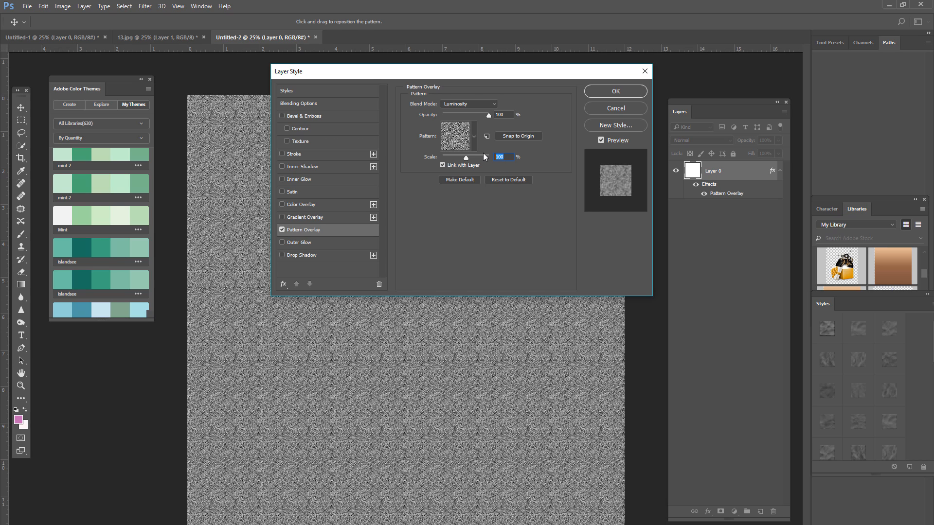
type("439")
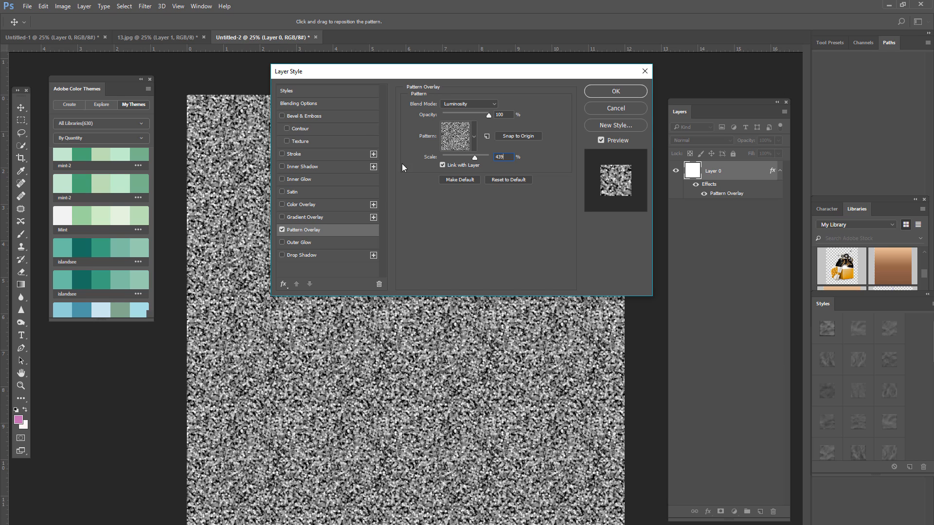
Step: Try the last pattern in the list as the overlay at 100% scale and discard the layer style changes
left_click(473, 139)
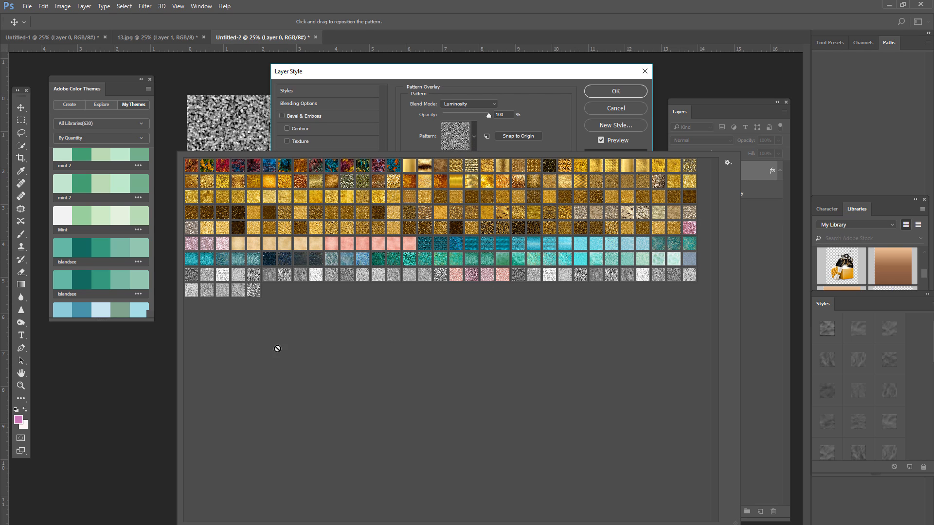
left_click(253, 291)
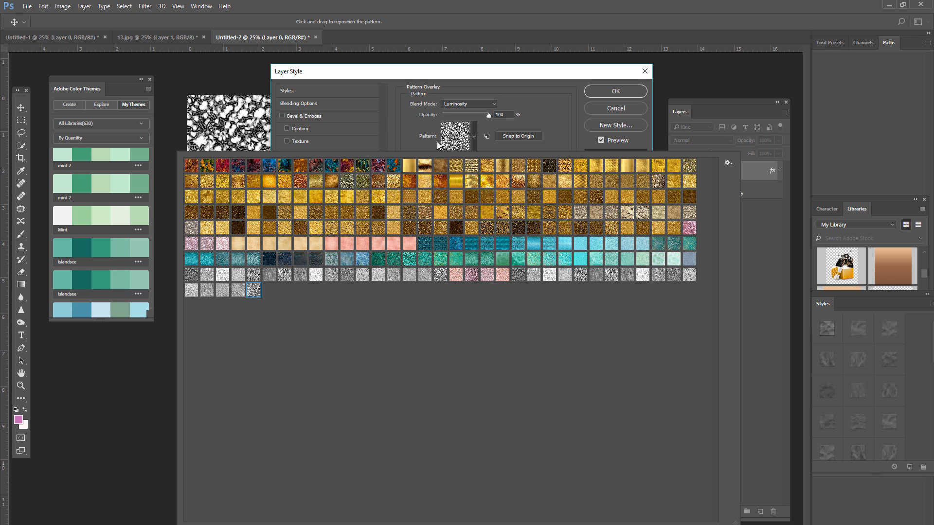
left_click(405, 134)
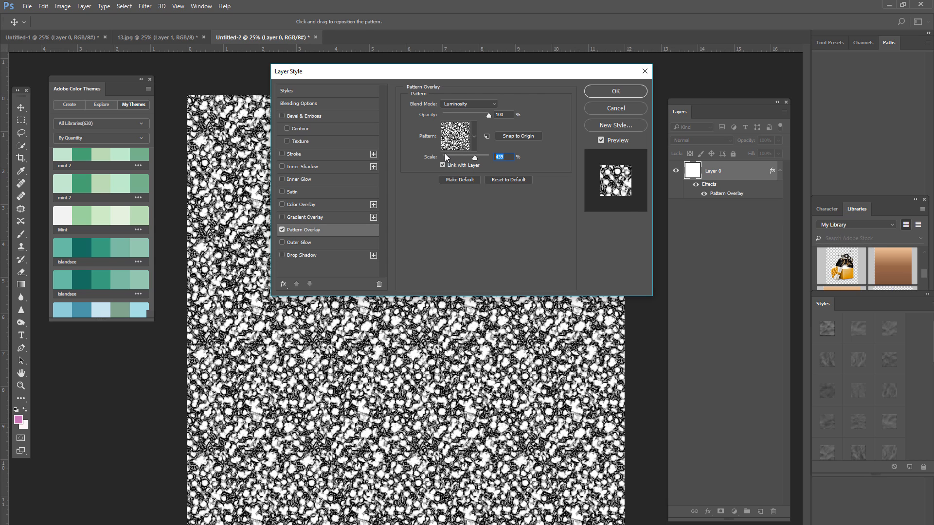
left_click_drag(446, 156, 440, 156)
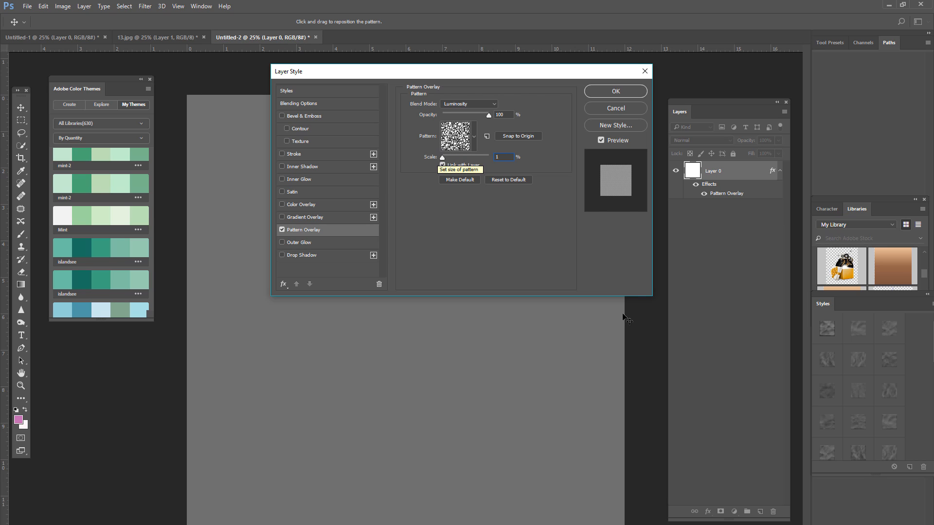
type("00")
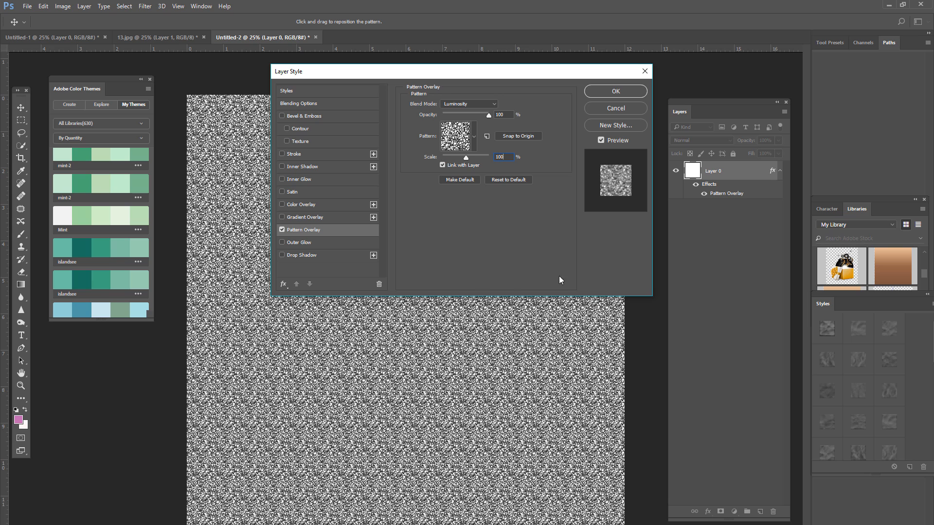
left_click(612, 108)
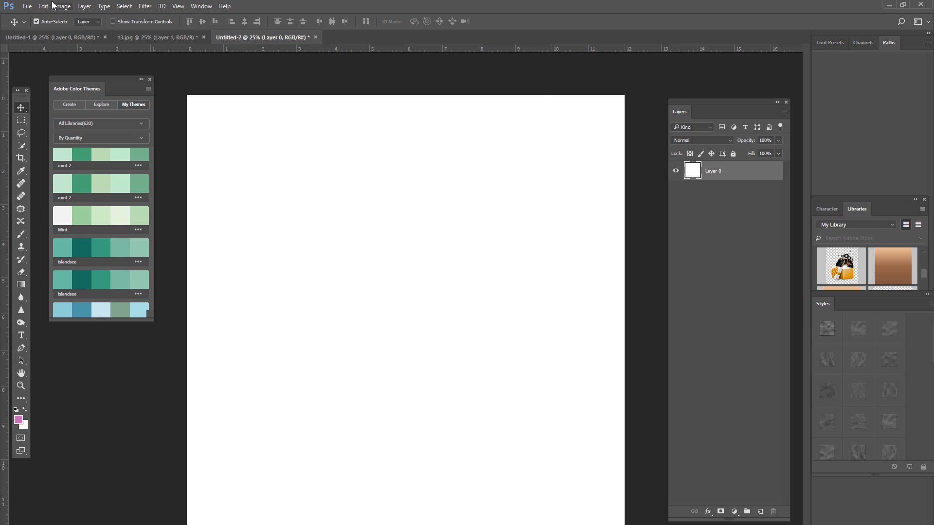
Step: Fill the white layer directly with the black-and-white Web pattern, using Normal blending at 100% opacity
left_click(27, 7)
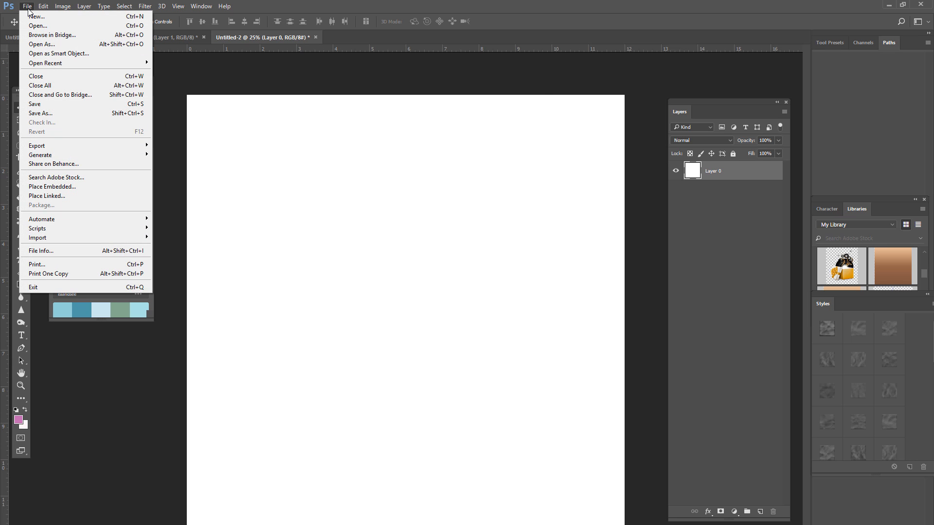
mouse_move(39, 10)
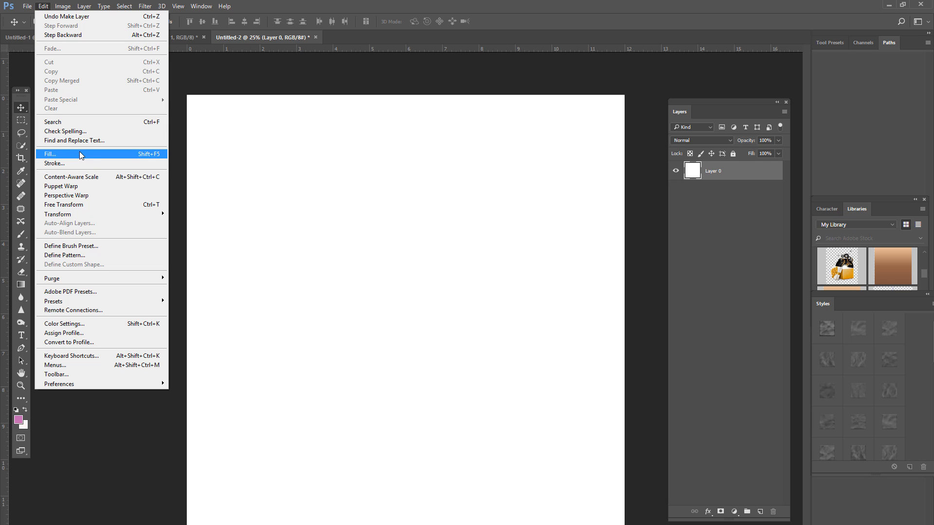
left_click(80, 154)
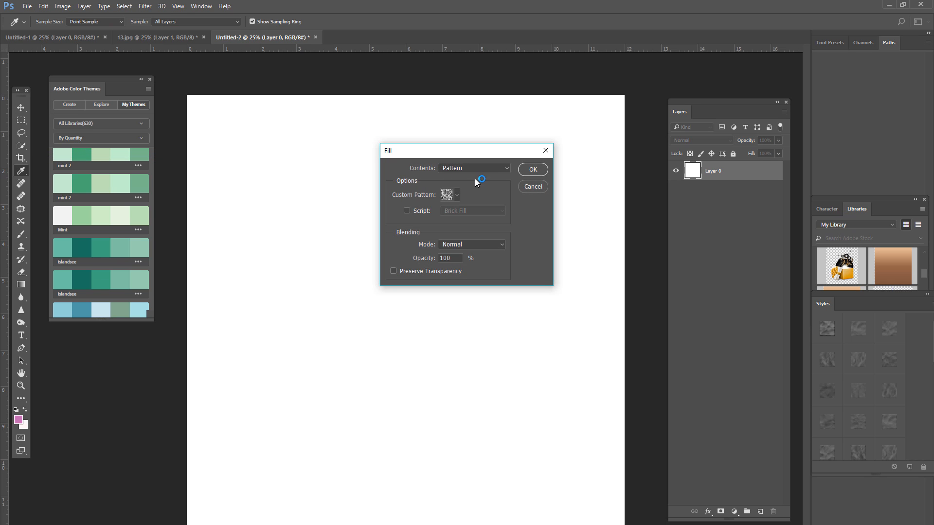
left_click(453, 196)
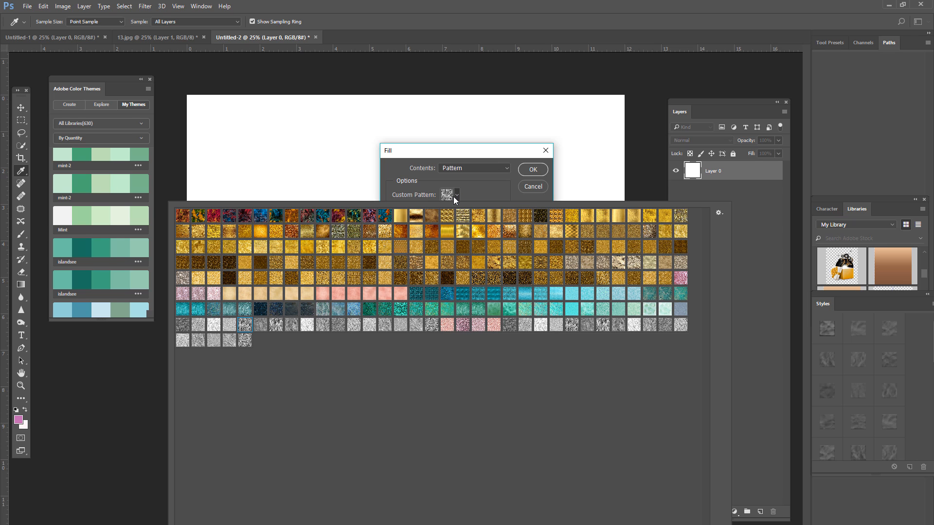
left_click(245, 343)
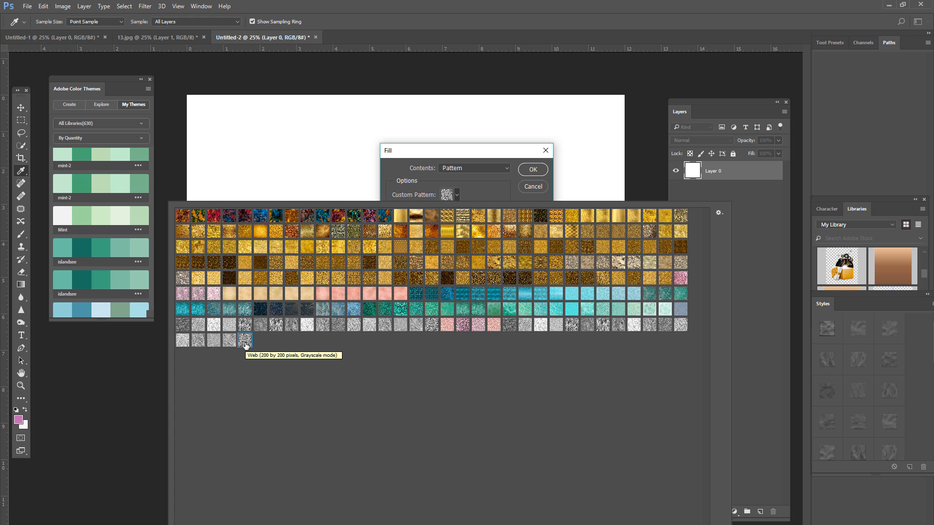
left_click(477, 185)
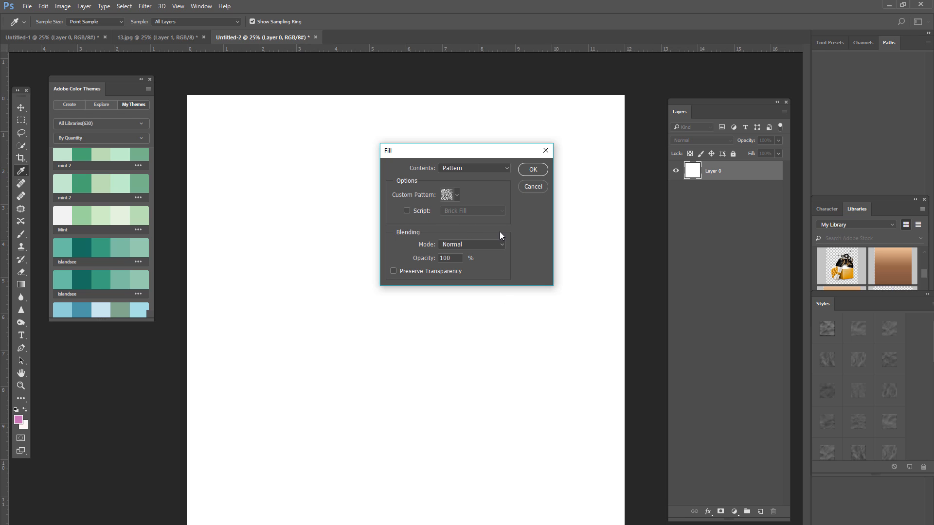
left_click(534, 170)
key("v")
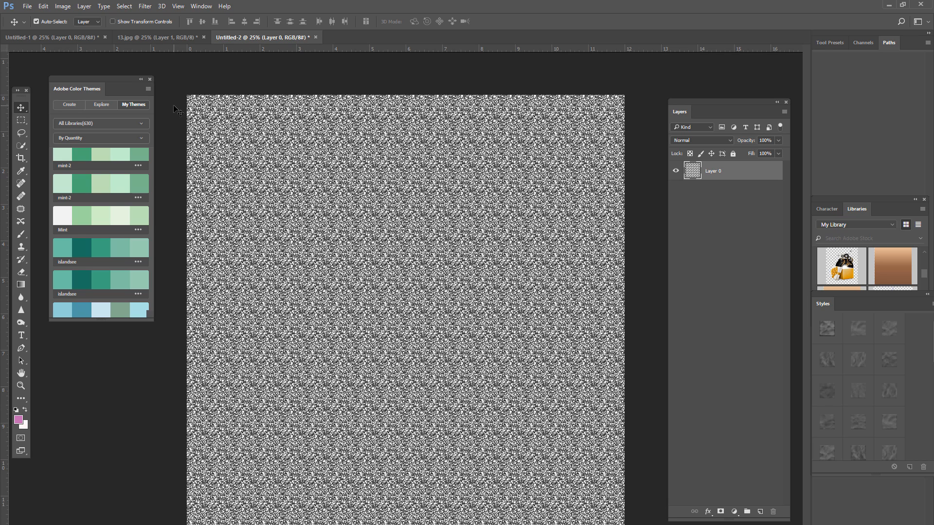
Step: Activate the Clone Stamp tool and compare the glitter in 13.jpg with the repeating pattern in Untitled-2
left_click(21, 247)
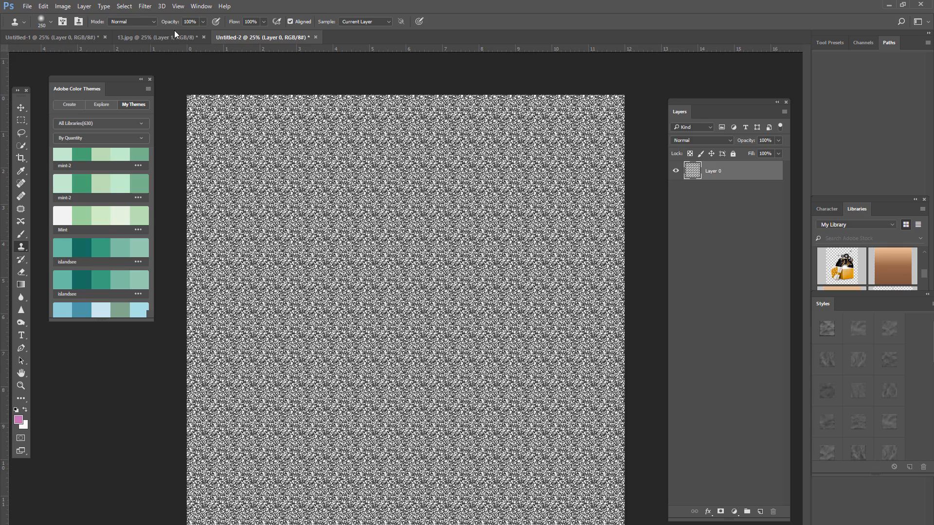
left_click(162, 37)
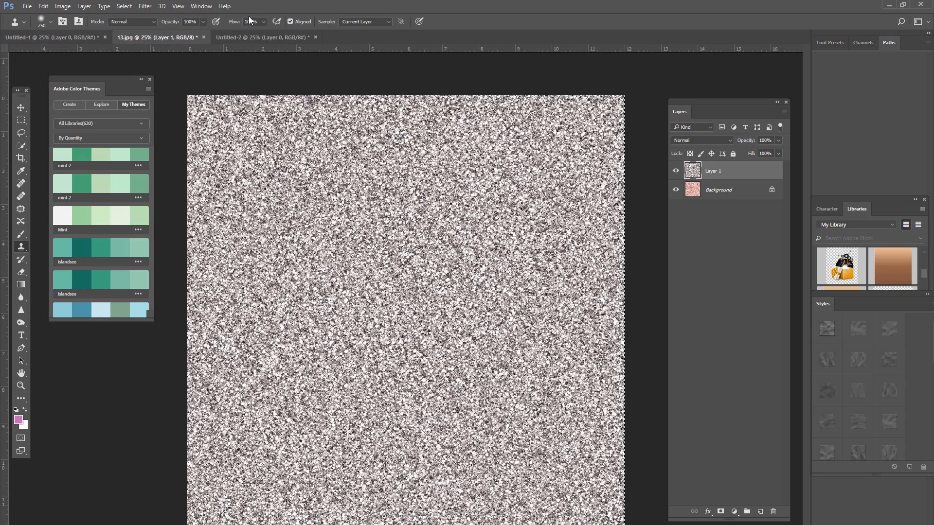
left_click(252, 39)
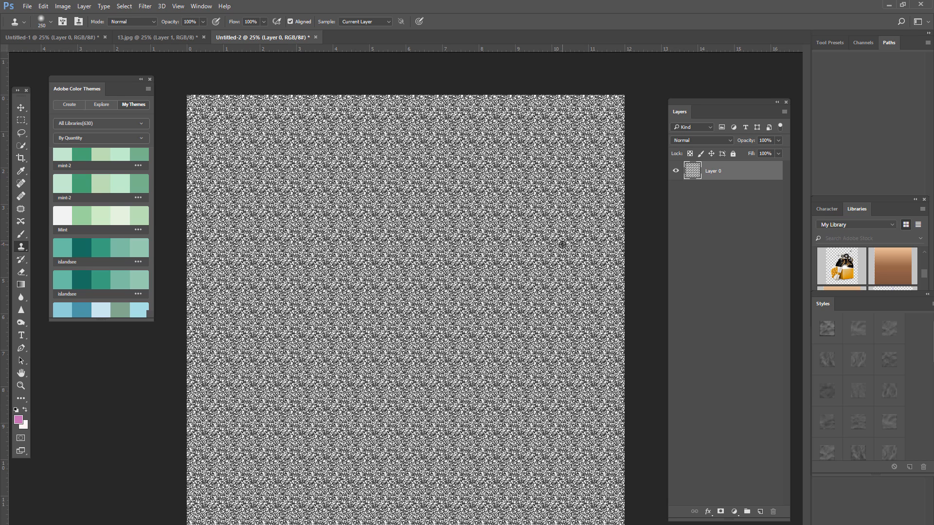
Step: Try one short Clone Stamp stroke near the upper right part of the pattern and undo it
left_click(562, 245, "alt")
mouse_move(568, 241)
left_mouse_down()
mouse_move(603, 254)
mouse_move(587, 257)
left_mouse_up()
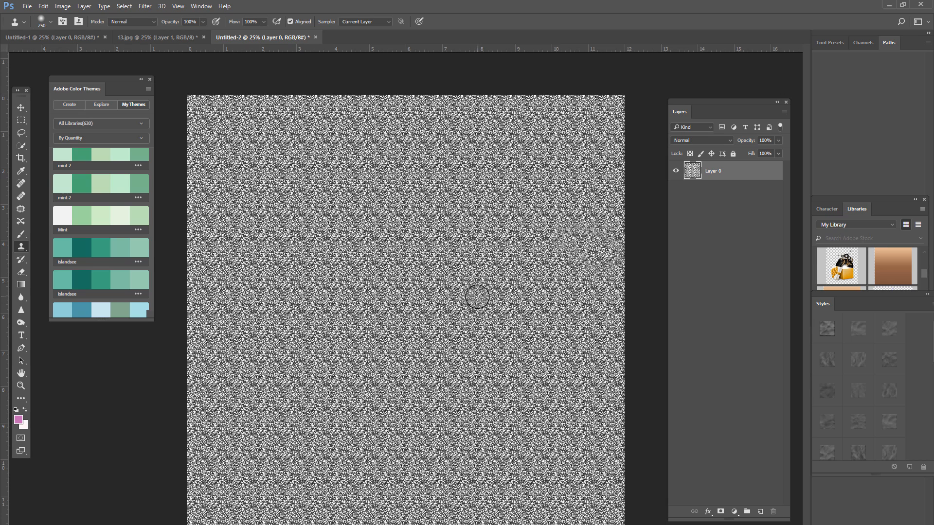
key("ctrl+z")
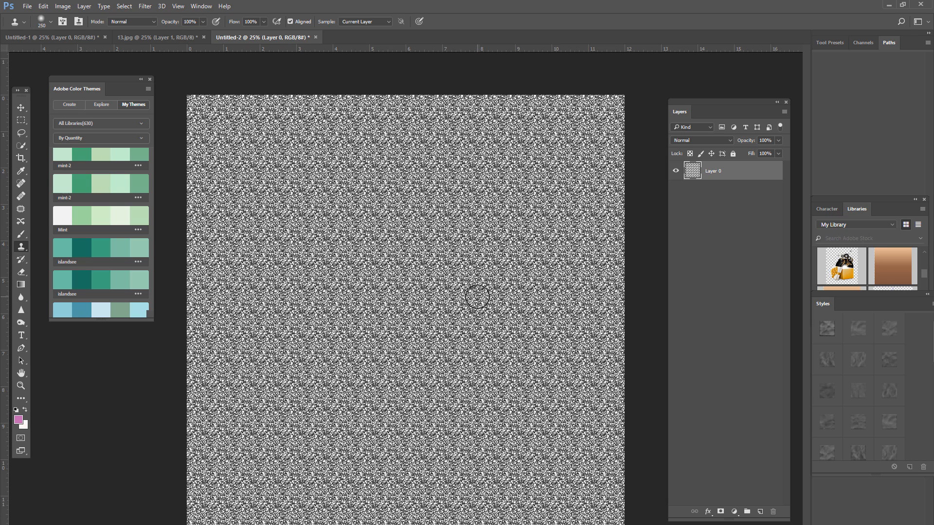
Step: Delete all existing brush presets in the Preset Manager
left_click(51, 21)
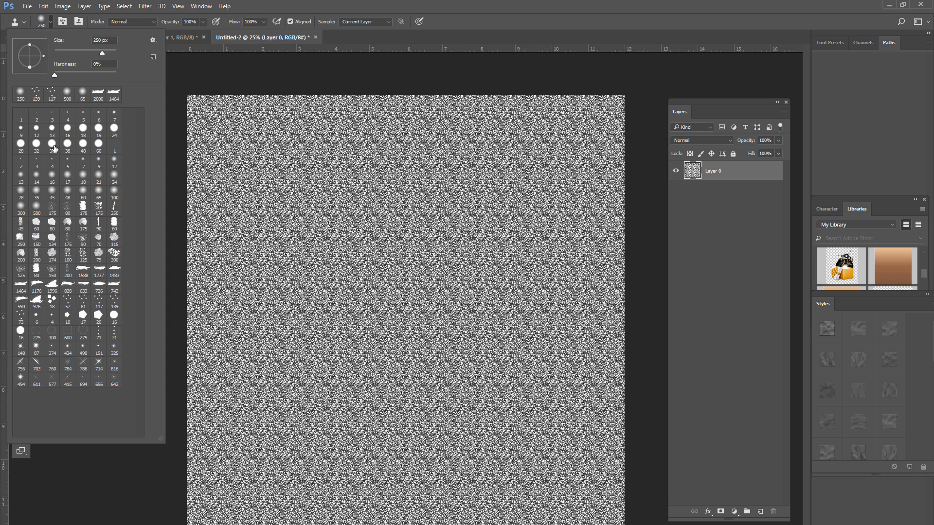
left_click(83, 145)
left_click(152, 41)
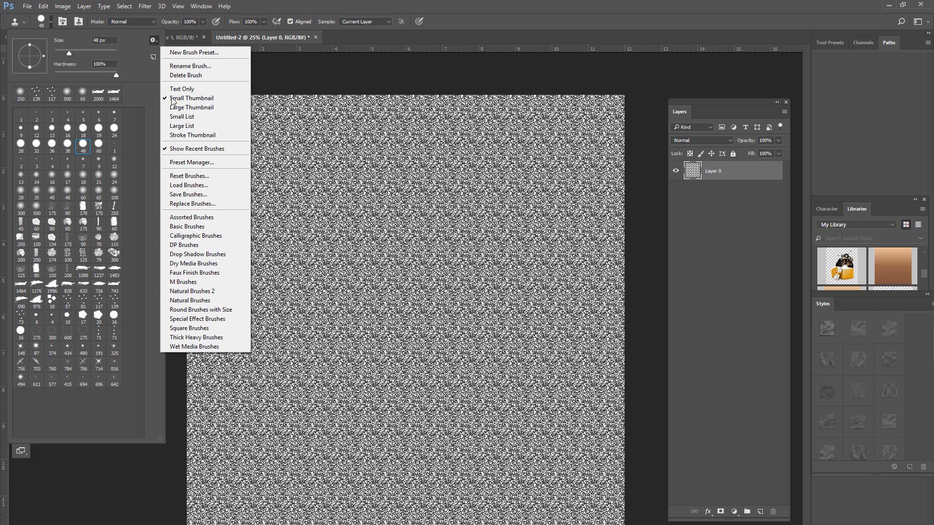
left_click(195, 162)
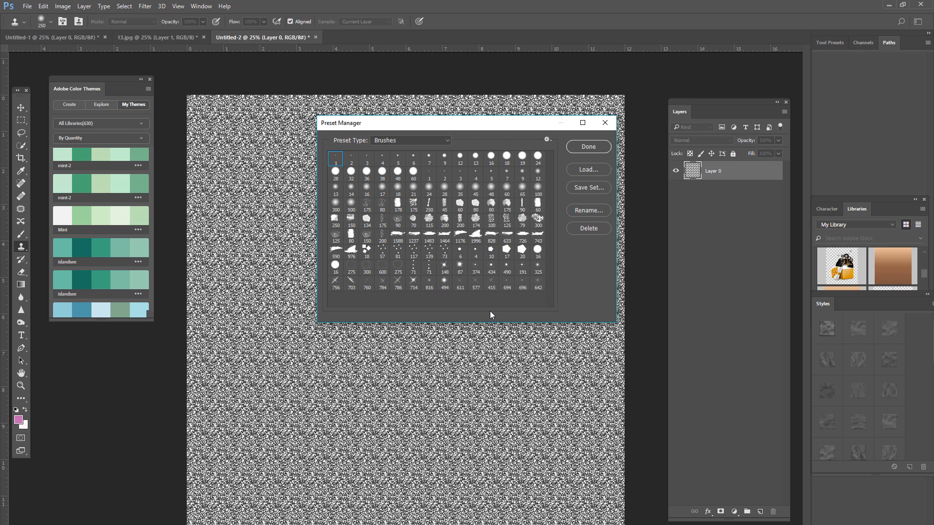
left_click(535, 283, "shift")
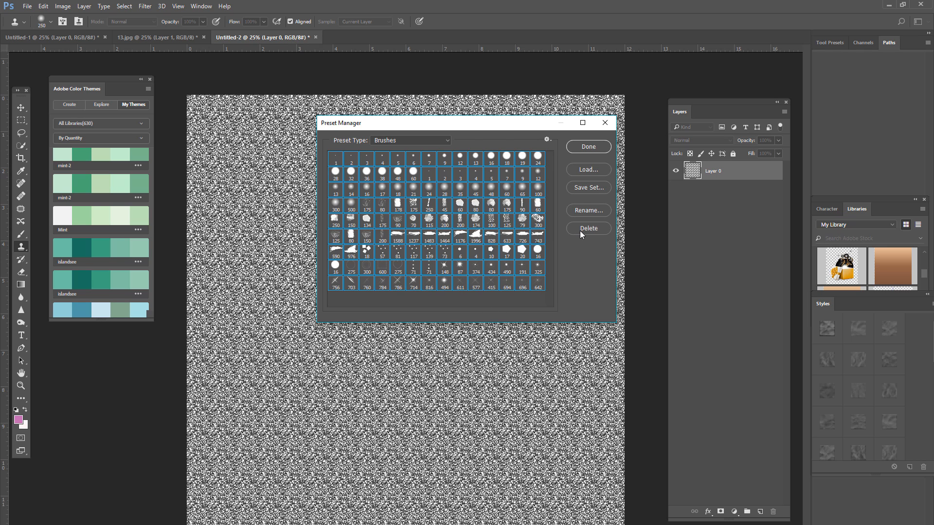
left_click(579, 230)
left_click(585, 146)
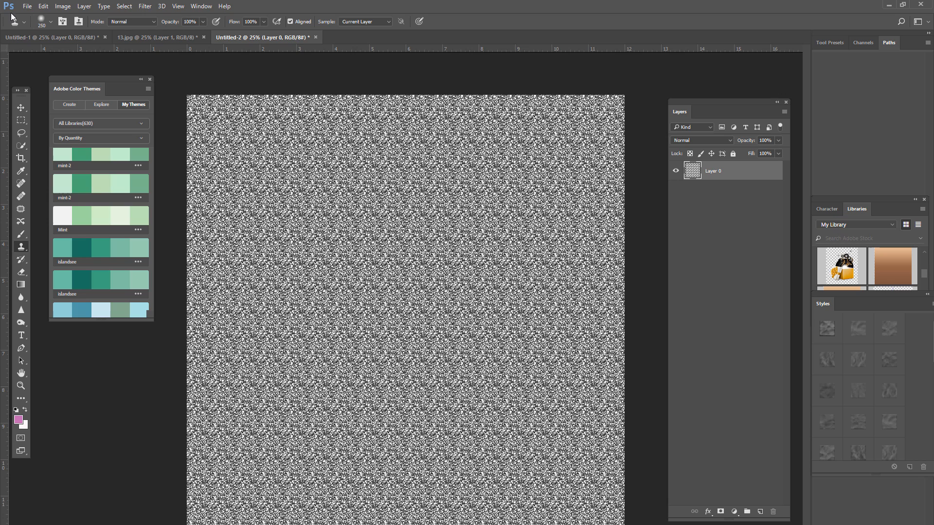
Step: Load the Basic Brushes set and choose its hard round 60 px brush, enlarged to about 560 px
left_click(51, 23)
left_click(153, 40)
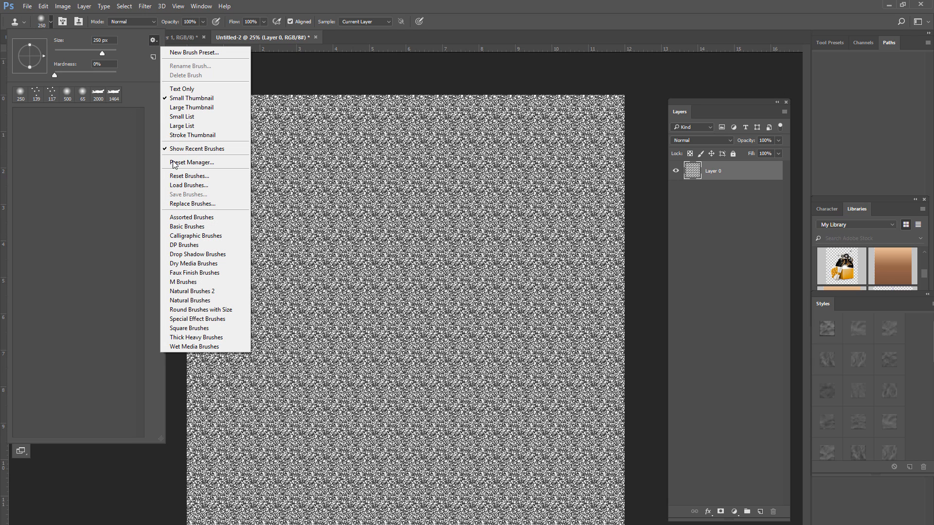
left_click(212, 234)
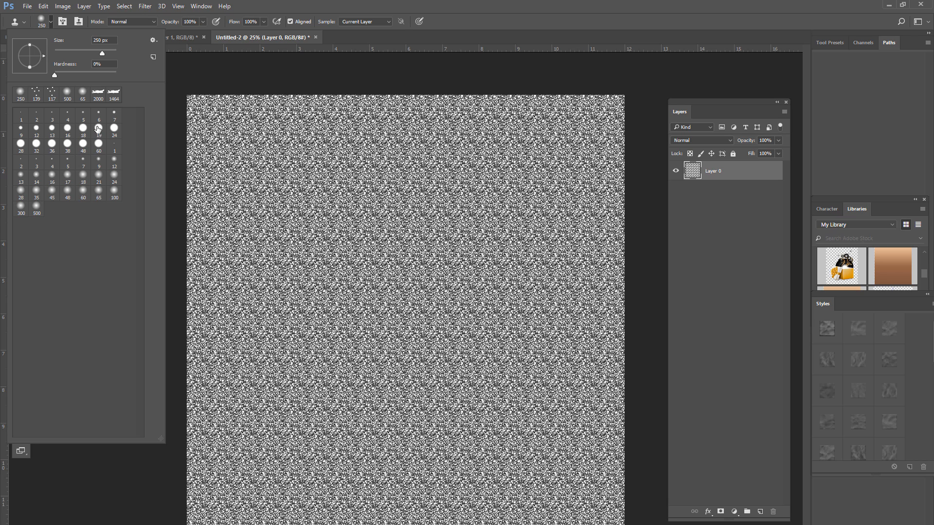
left_click(99, 144)
left_click_drag(71, 54, 81, 52)
left_click_drag(91, 51, 95, 51)
Step: Clone repeatedly sampled bits of the texture over the lower right corner of the canvas to break up the visible repetition
left_click(544, 360, "alt")
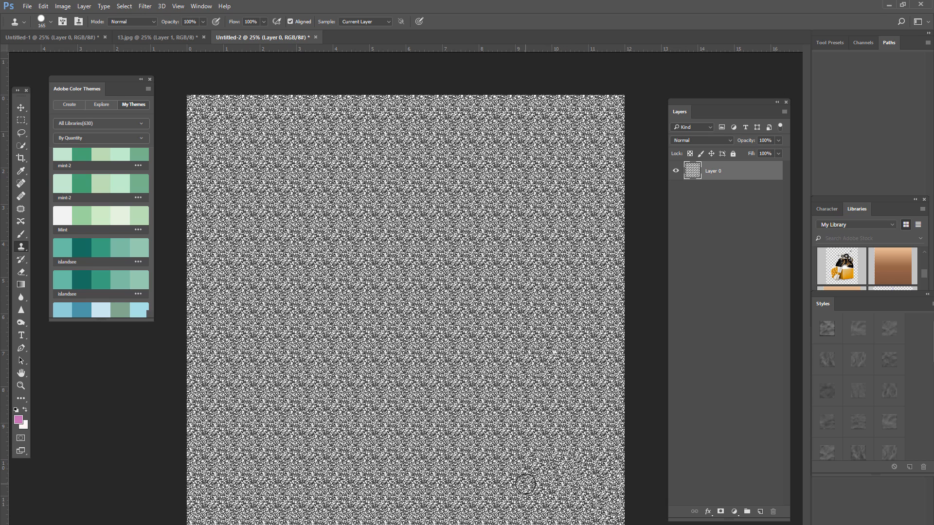
left_click(582, 472, "alt")
mouse_move(585, 463)
left_mouse_down()
mouse_move(581, 442)
mouse_move(600, 451)
mouse_move(592, 442)
mouse_move(557, 445)
mouse_move(609, 431)
mouse_move(619, 450)
mouse_move(598, 460)
mouse_move(612, 470)
mouse_move(582, 475)
mouse_move(613, 472)
mouse_move(614, 481)
mouse_move(594, 488)
mouse_move(601, 499)
mouse_move(579, 483)
mouse_move(571, 506)
mouse_move(556, 490)
mouse_move(544, 518)
left_mouse_up()
left_click(568, 455, "alt")
left_click(558, 446, "alt")
left_click(598, 460, "alt")
left_click(582, 475, "alt")
left_click(595, 488, "alt")
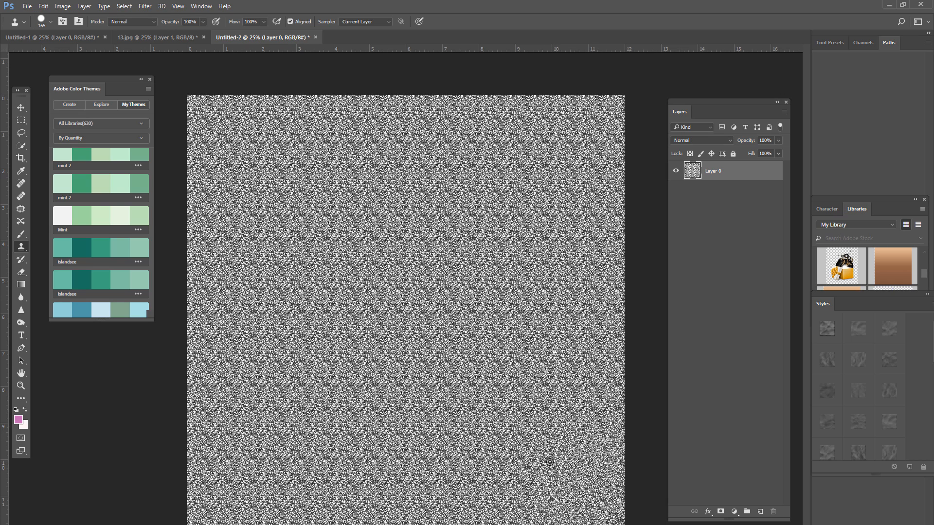
left_click_drag(534, 475, 526, 482)
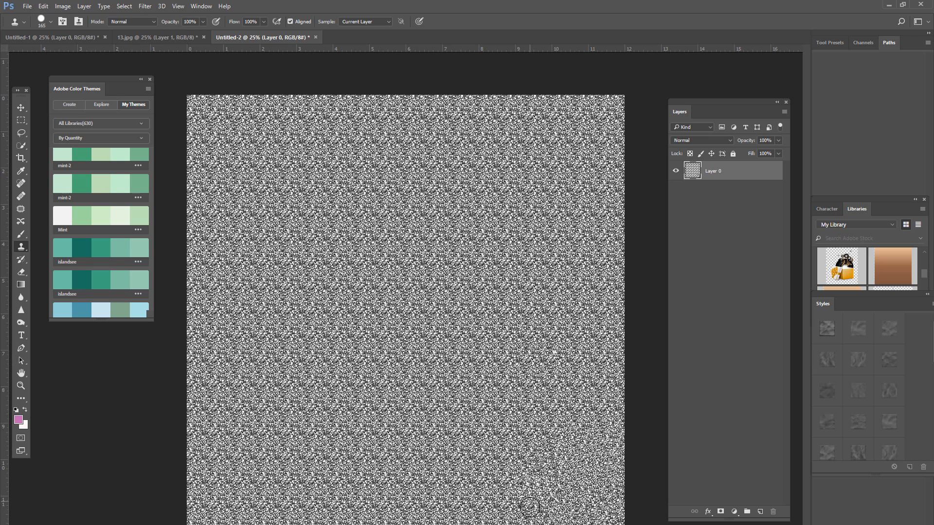
left_click(564, 503)
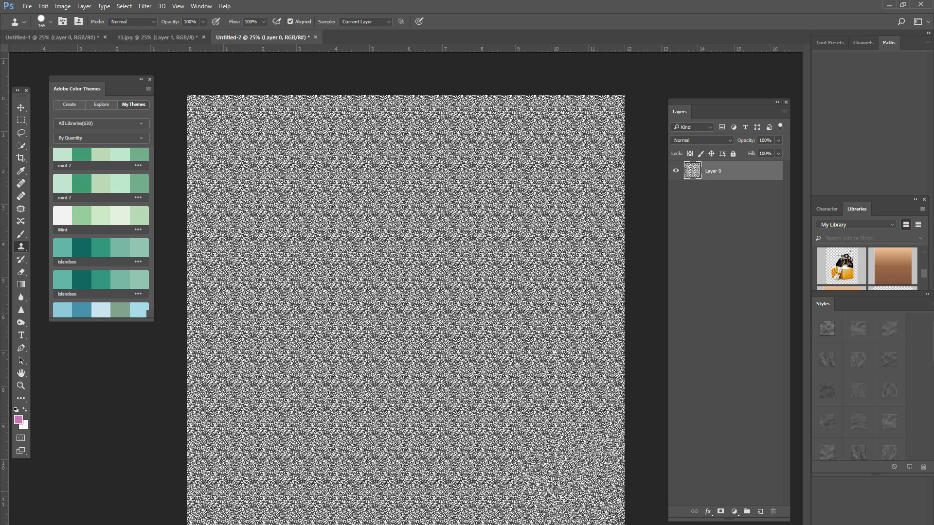
left_click_drag(551, 486, 552, 509)
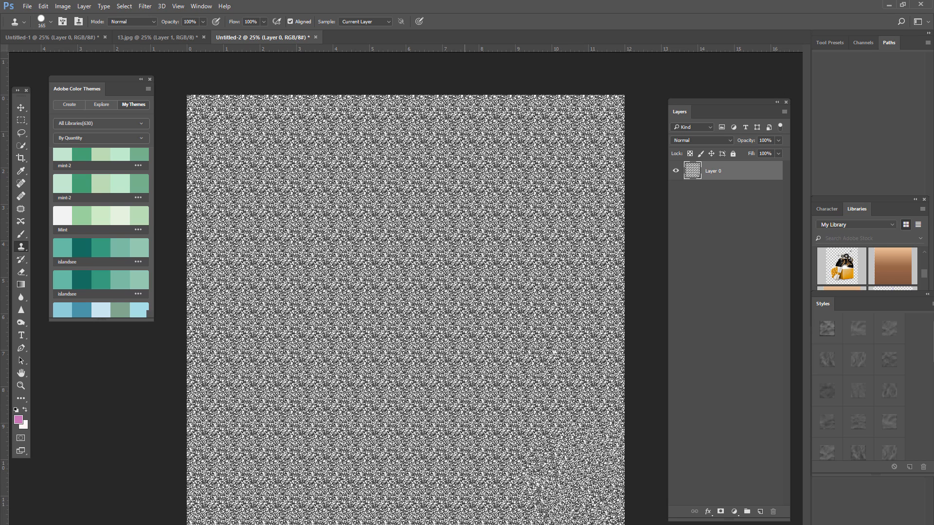
Step: Inspect the cloned lower right corner up close and compare it with the glitter in 13.jpg
left_click(21, 386)
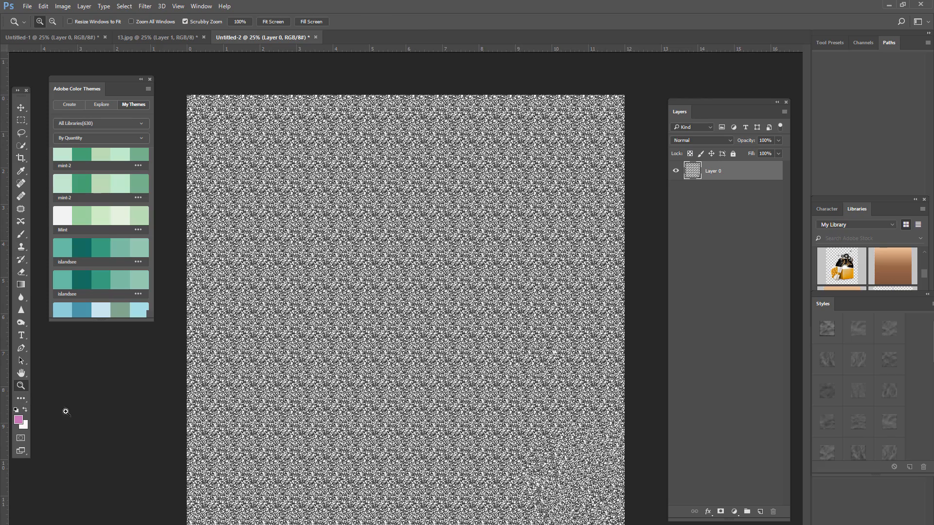
left_click(597, 492)
left_click(598, 493)
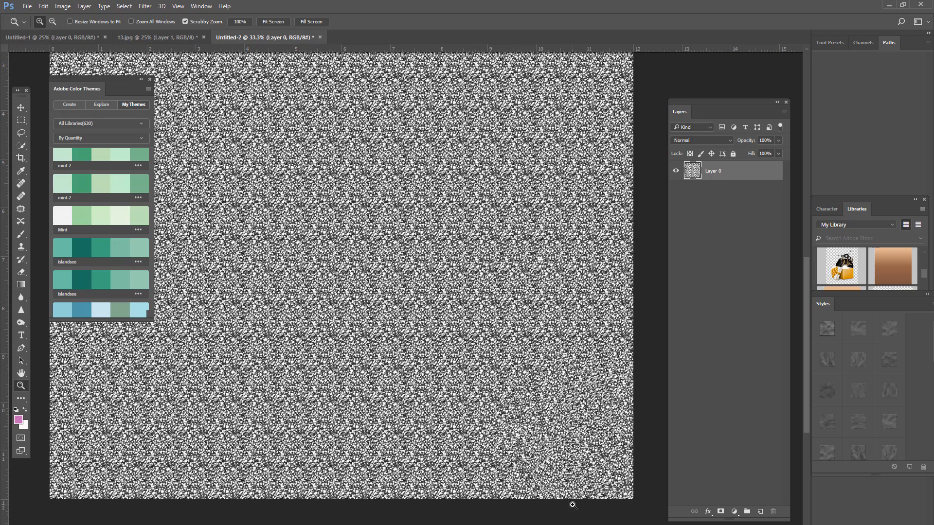
left_click(184, 36)
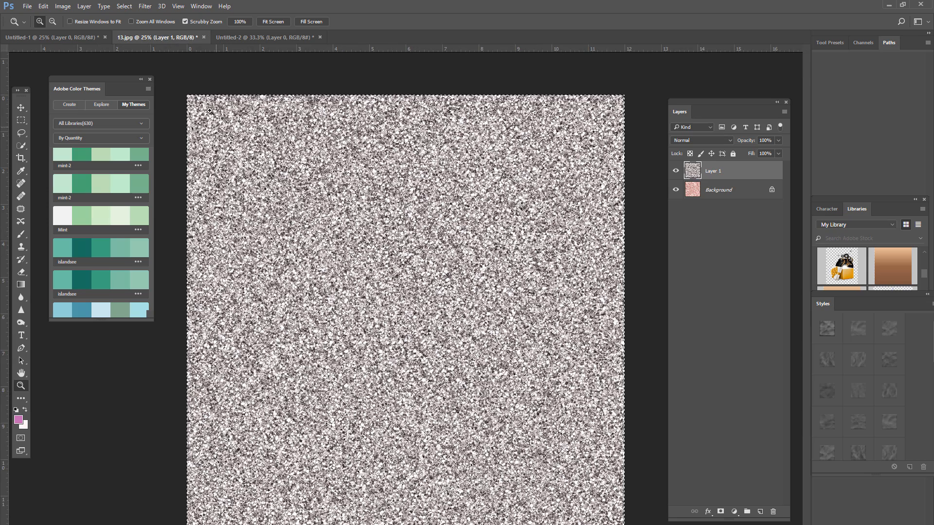
left_click(238, 35)
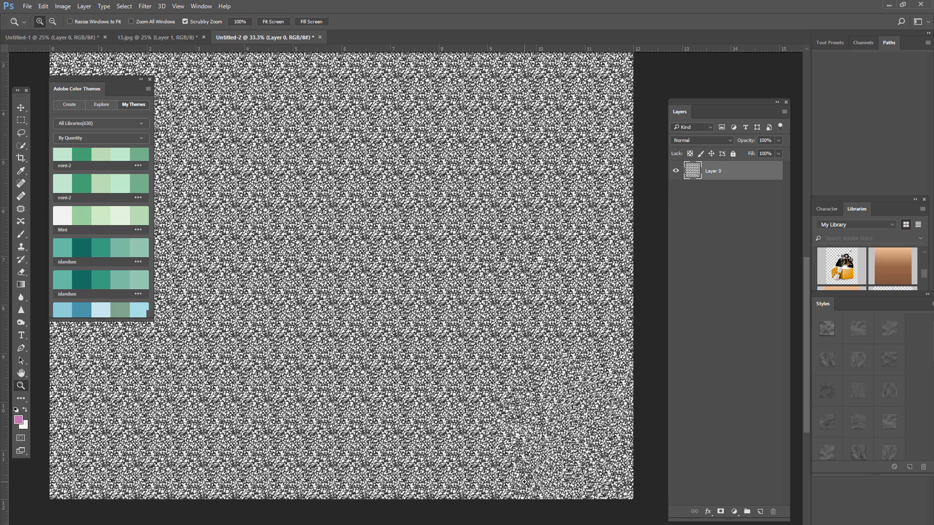
key("alt")
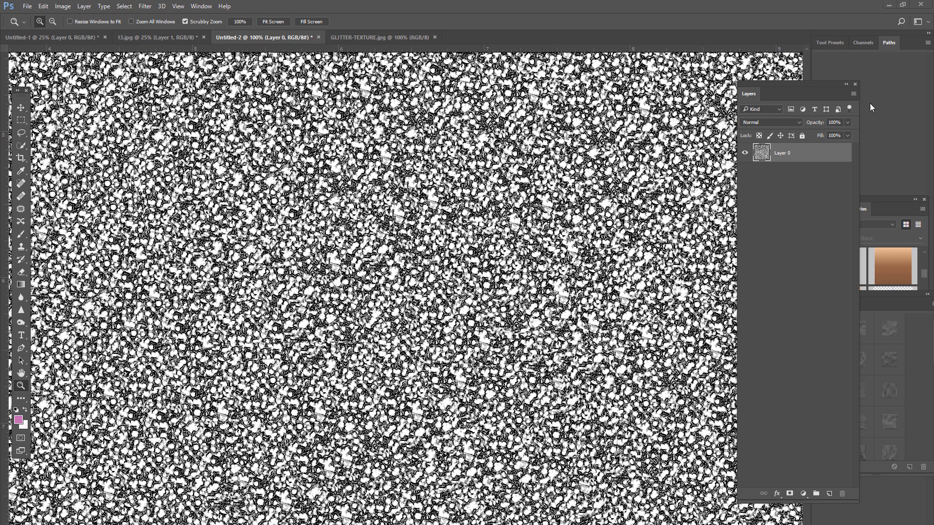
Step: Examine the cloned glitter canvas at several magnifications and compare it with the texture in GLITTER-TEXTURE.jpg
scroll(535, 221, "down", 3)
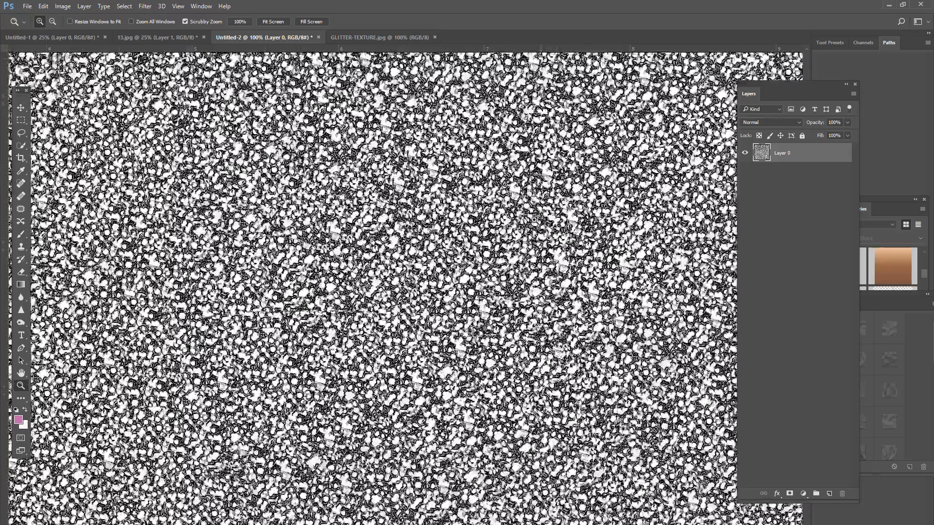
key("ctrl+minus")
key("ctrl+minus")
key("ctrl+minus")
key("ctrl+minus")
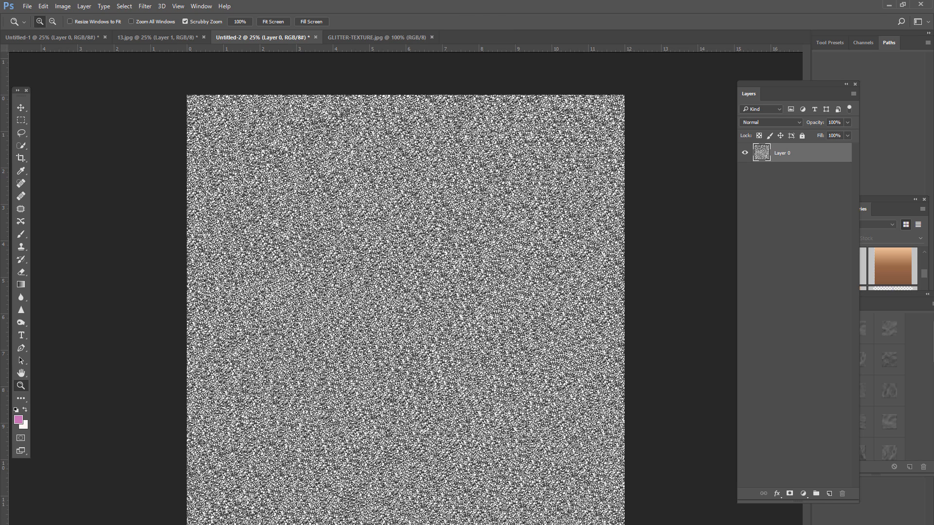
left_click(346, 38)
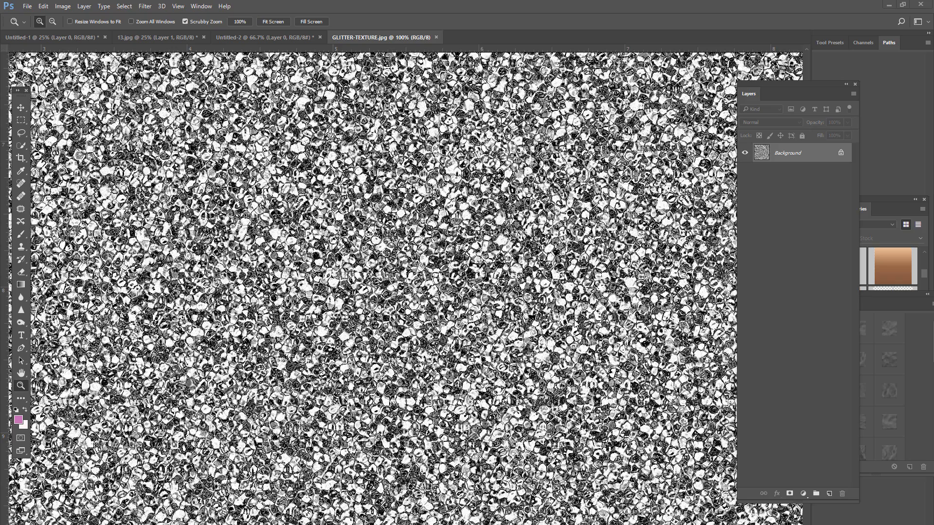
left_click(276, 37)
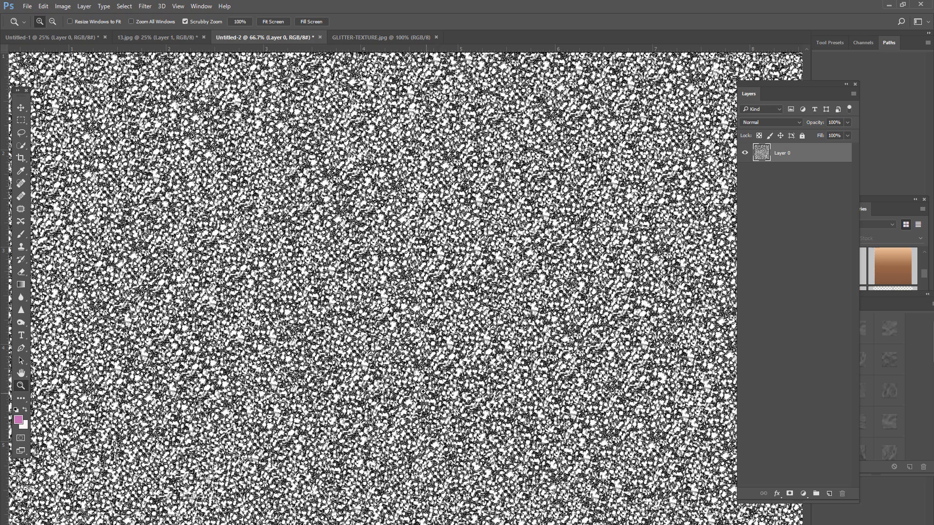
left_click(357, 35)
left_click(303, 39)
Step: Duplicate the glitter layer and set the copy's blend mode to Multiply
right_click(808, 152)
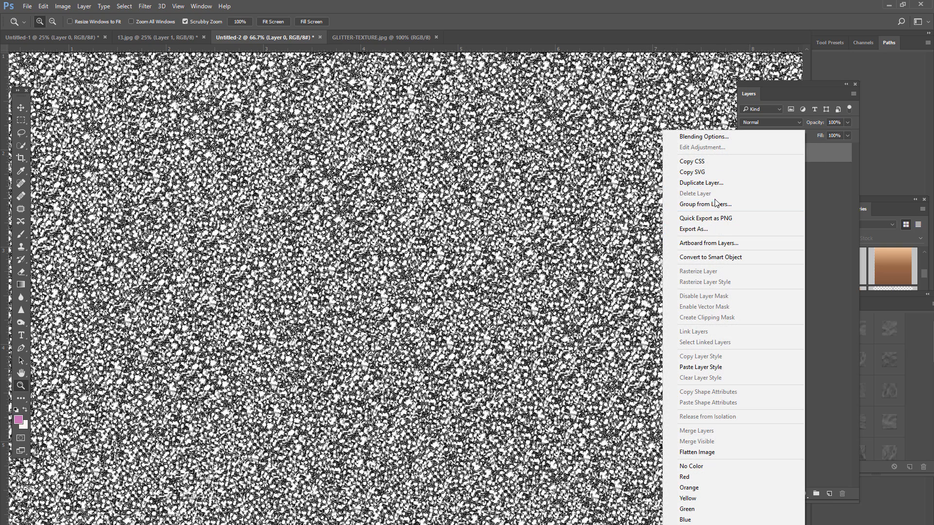
left_click(716, 184)
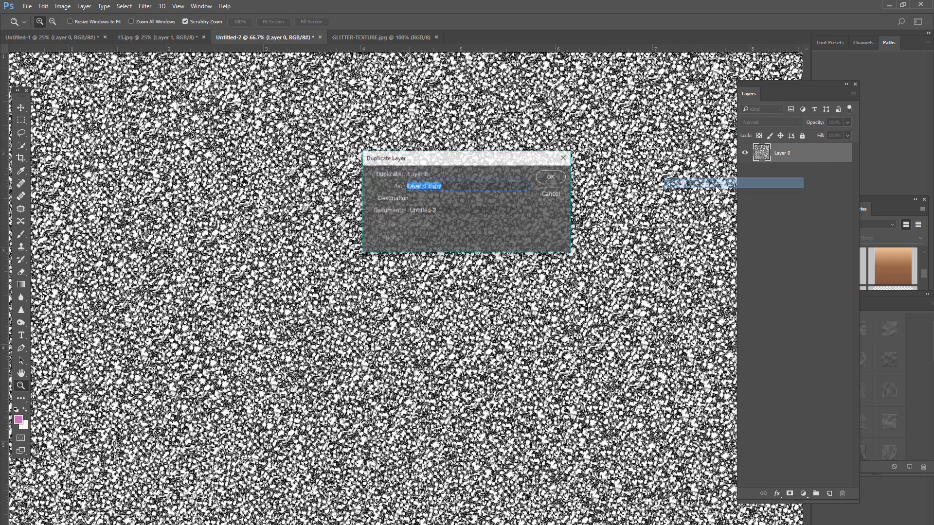
left_click(546, 176)
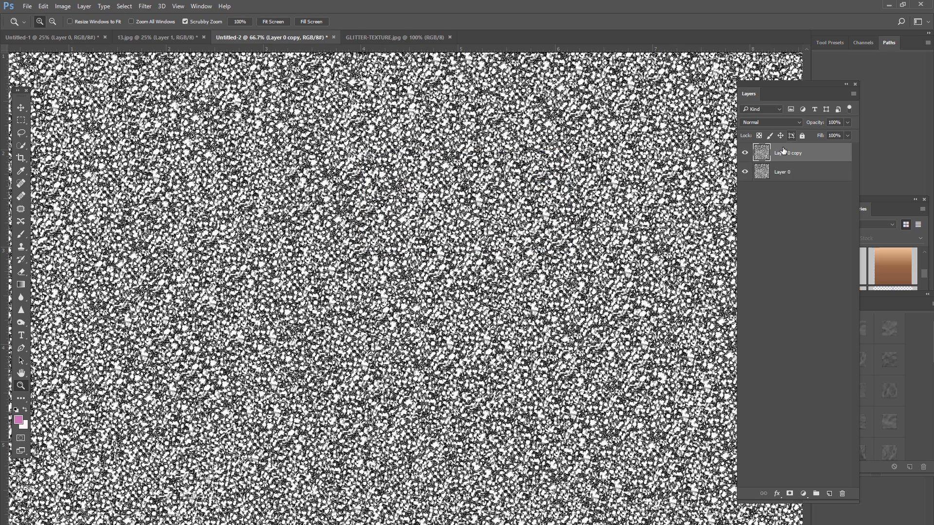
left_click(772, 122)
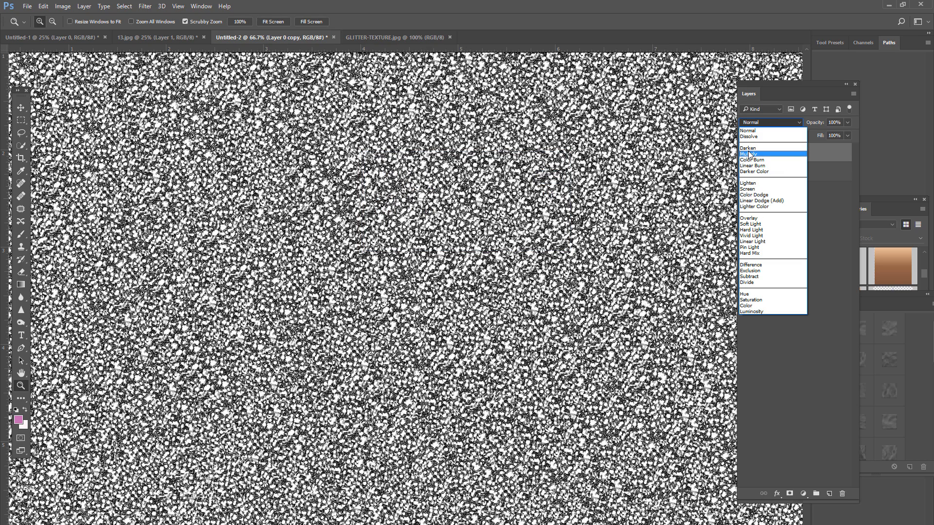
left_click(752, 146)
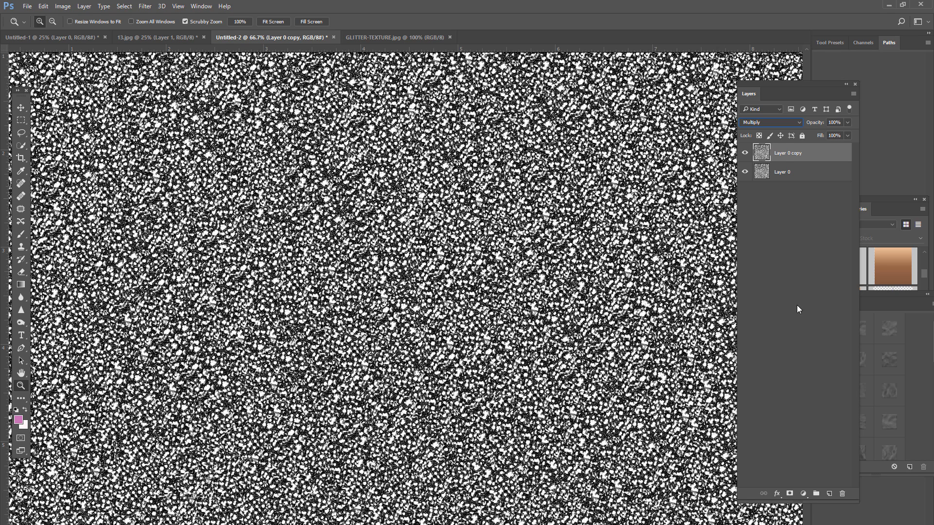
Step: Make a second duplicate of the original Layer 0, directly beneath the Multiply copy
left_click(782, 174)
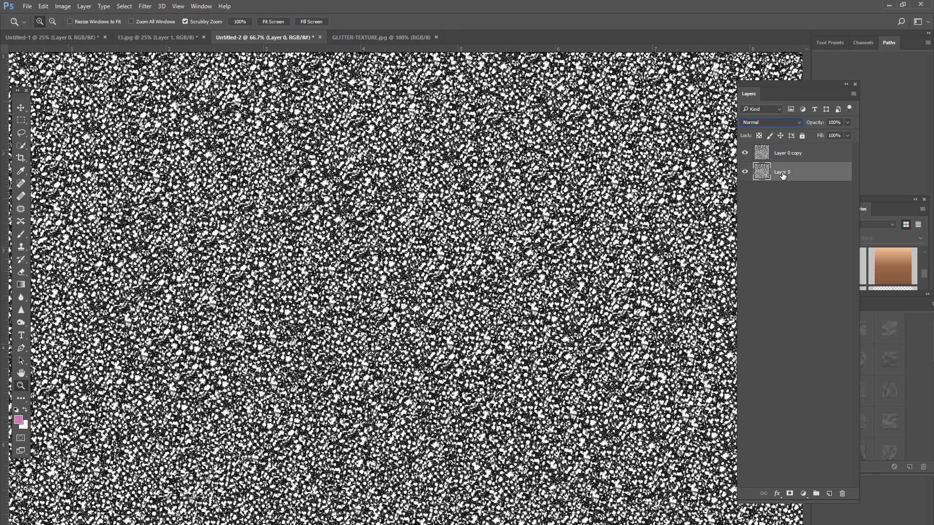
right_click(782, 175)
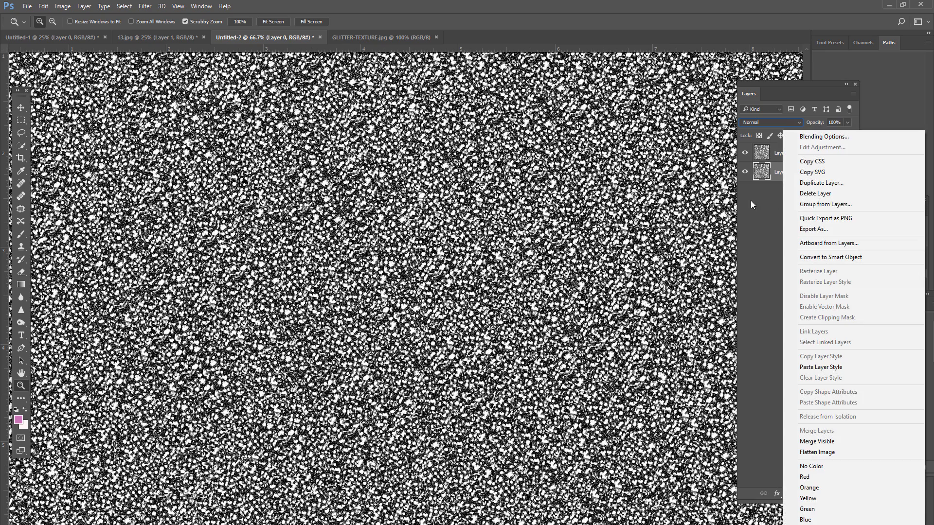
left_click(816, 184)
left_click(548, 176)
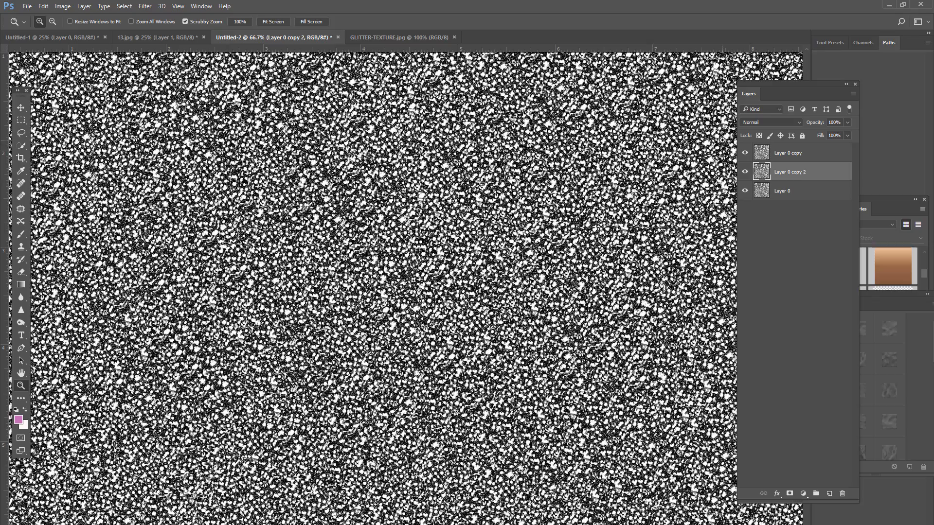
Step: Transform the middle glitter copy: rotate it about 90 degrees and enlarge it to about 103% so it covers the canvas
key("ctrl+minus")
key("ctrl+minus")
key("ctrl+minus")
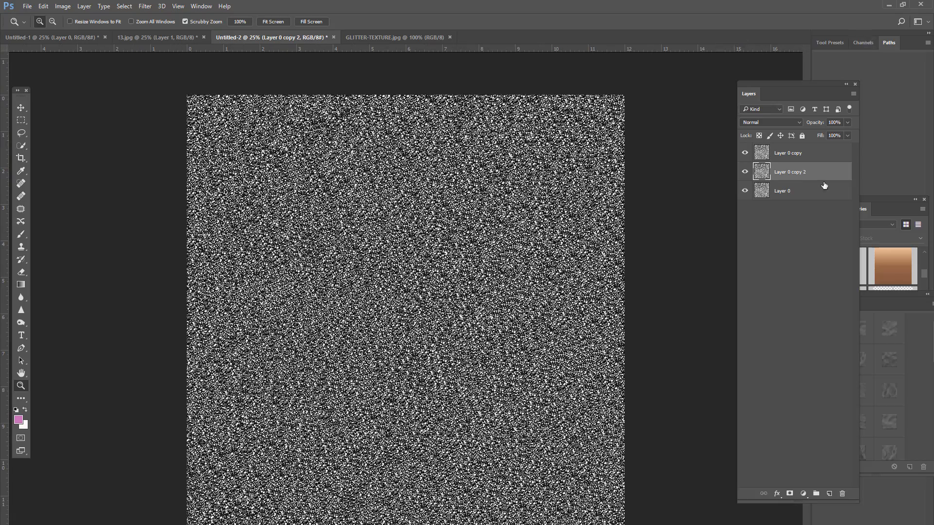
key("ctrl+t")
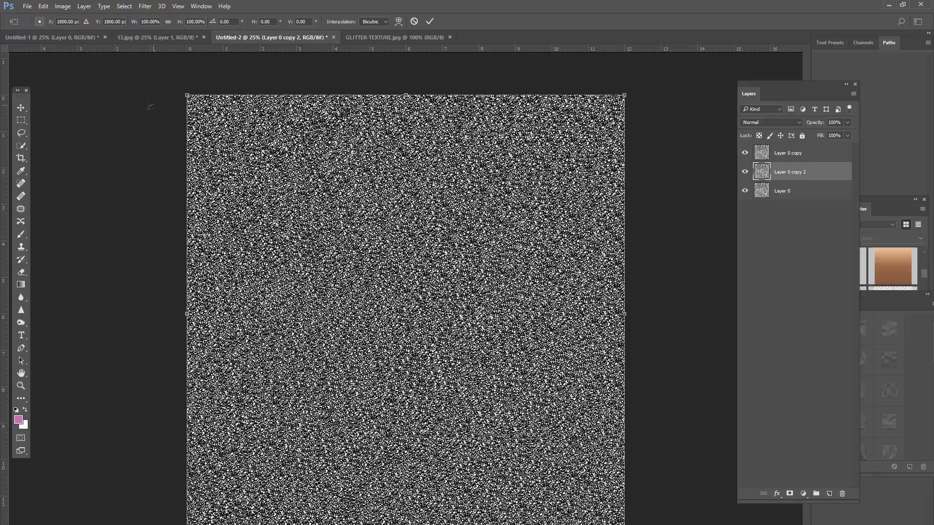
left_click_drag(150, 106, 522, 166)
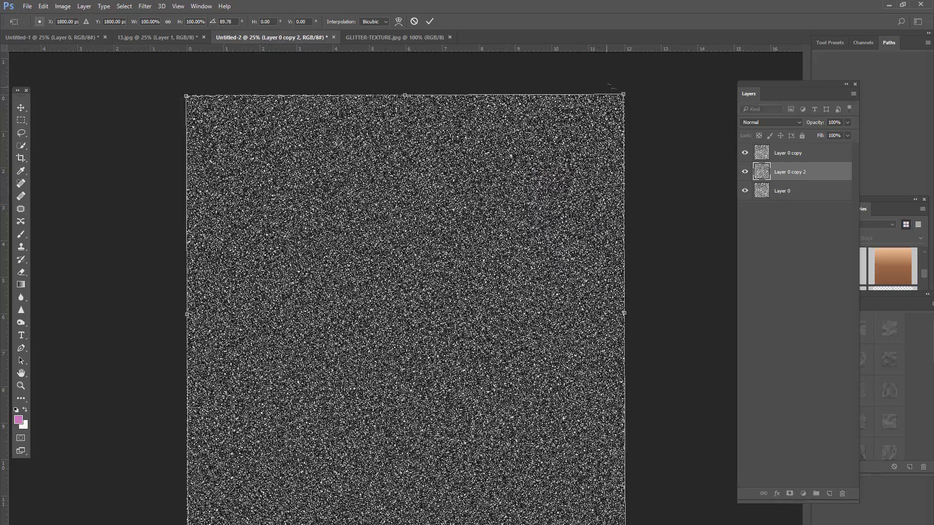
left_click_drag(625, 91, 636, 82)
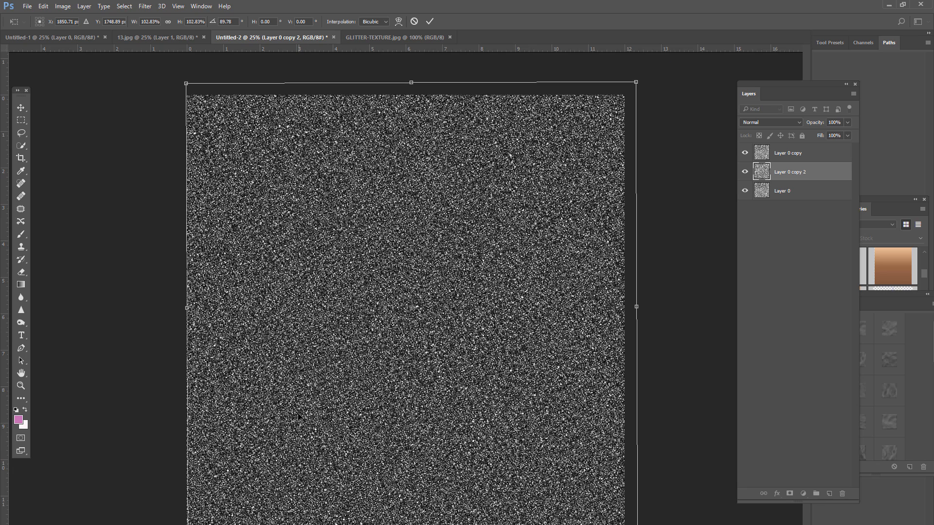
key("Return")
key("z")
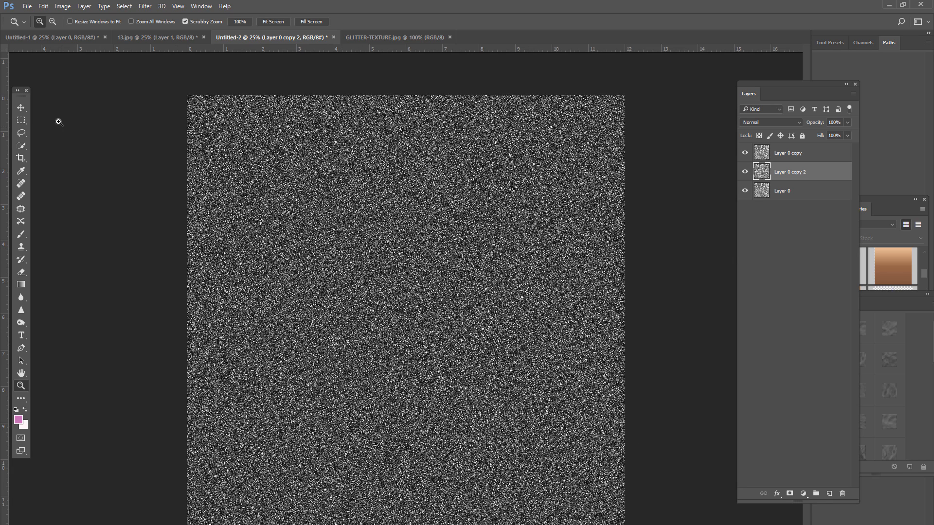
Step: Lower the Multiply copy's opacity to 62% and compare the blended glitter with GLITTER-TEXTURE.jpg
left_click(20, 108)
left_click_drag(439, 246, 434, 247)
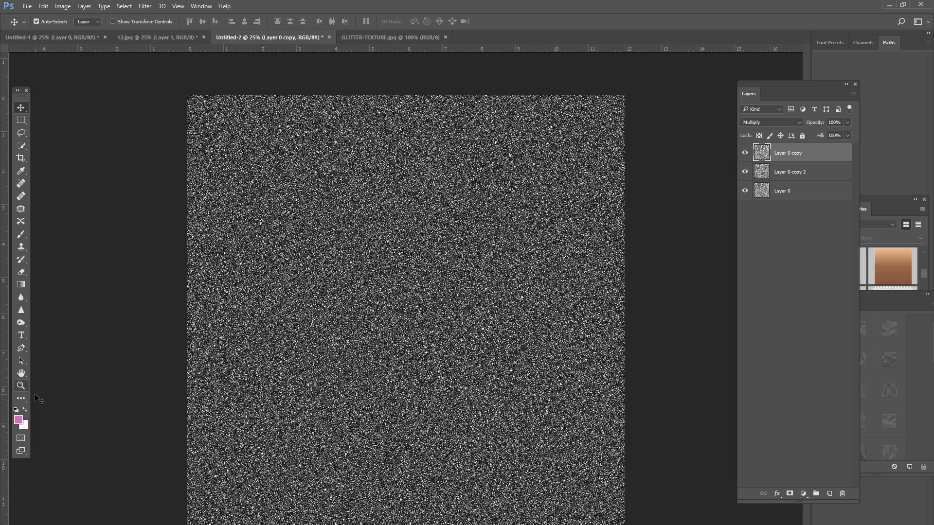
left_click(21, 385)
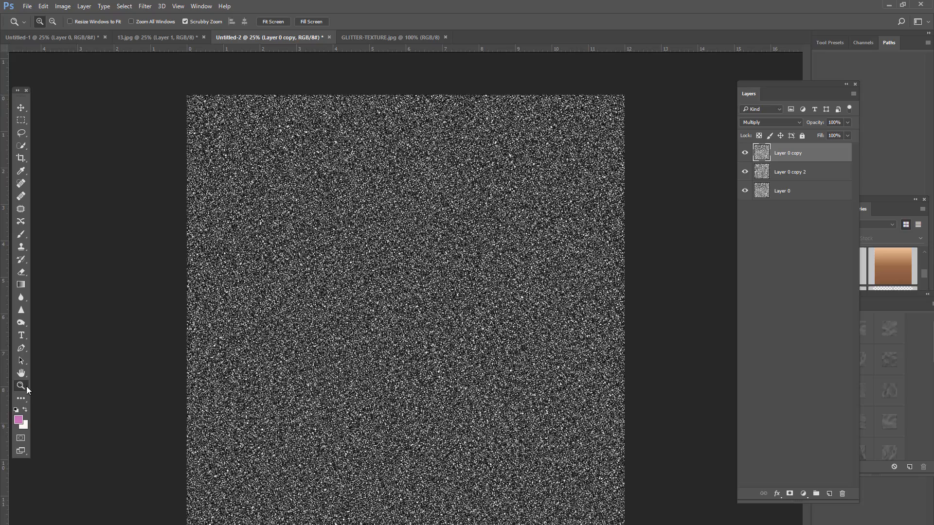
left_click(632, 102)
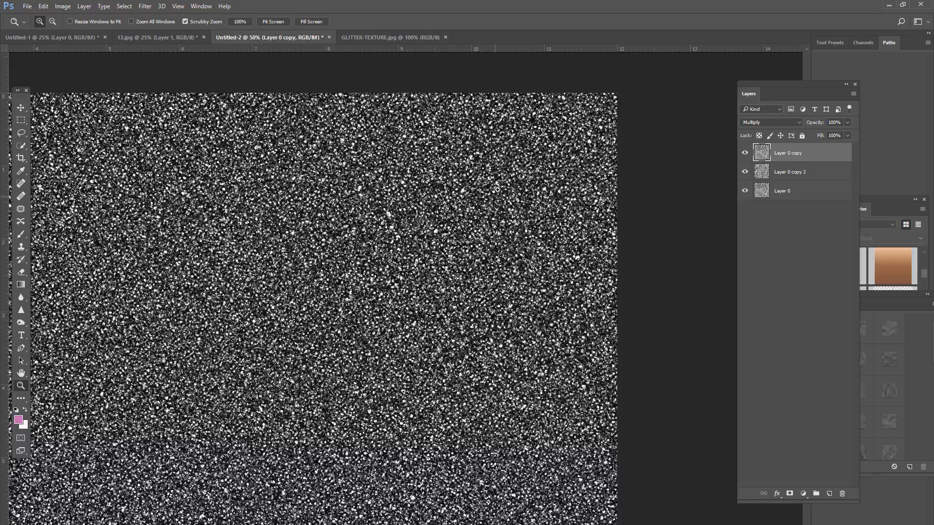
left_click(510, 152)
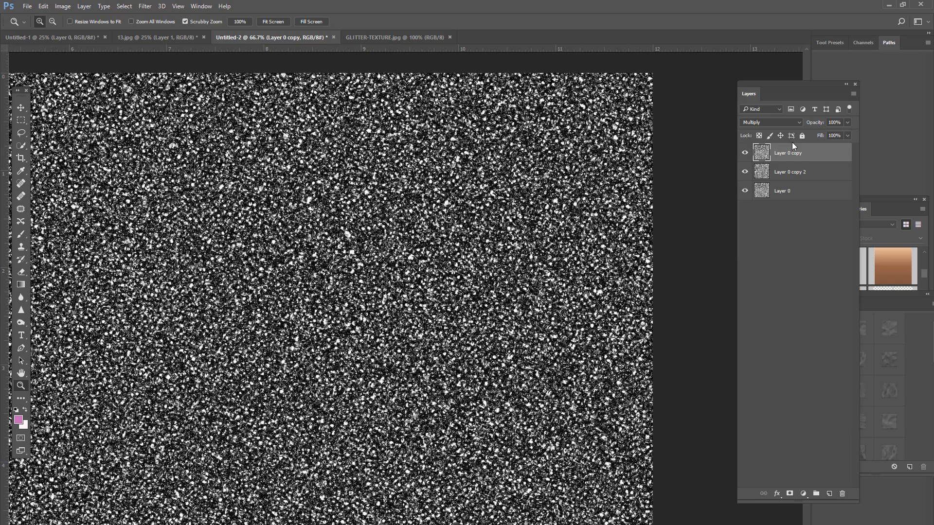
left_click(847, 123)
mouse_move(833, 135)
left_mouse_down()
mouse_move(812, 136)
mouse_move(824, 137)
left_mouse_up()
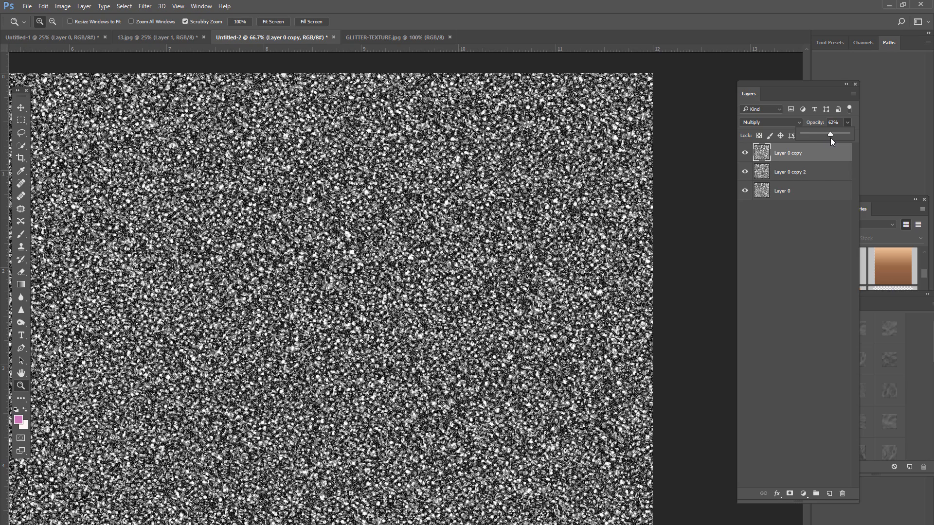
left_click(412, 39)
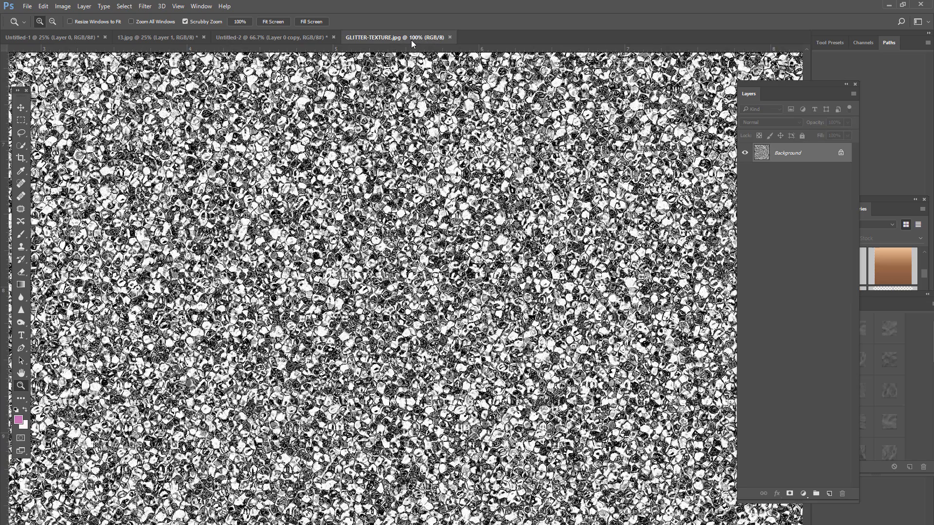
left_click(310, 37)
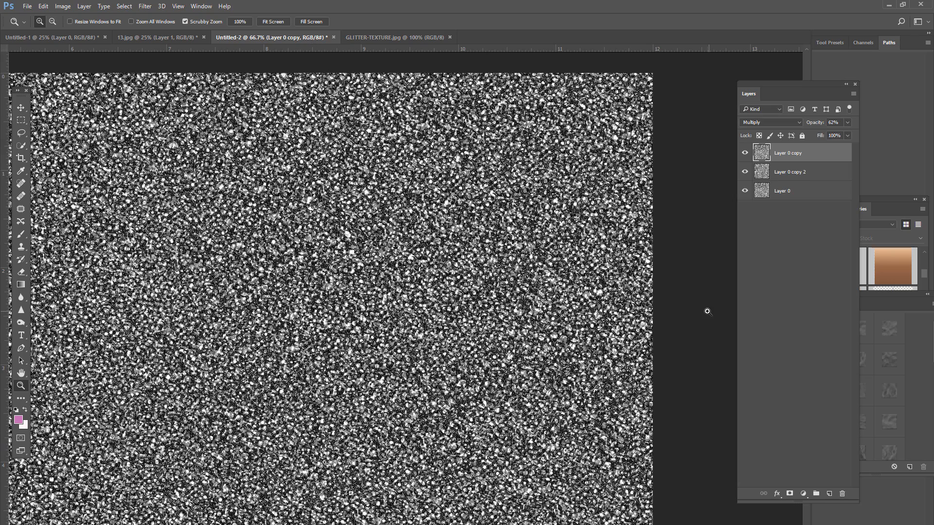
Step: Merge the Multiply copy and the rotated copy down into Layer 0
right_click(792, 153)
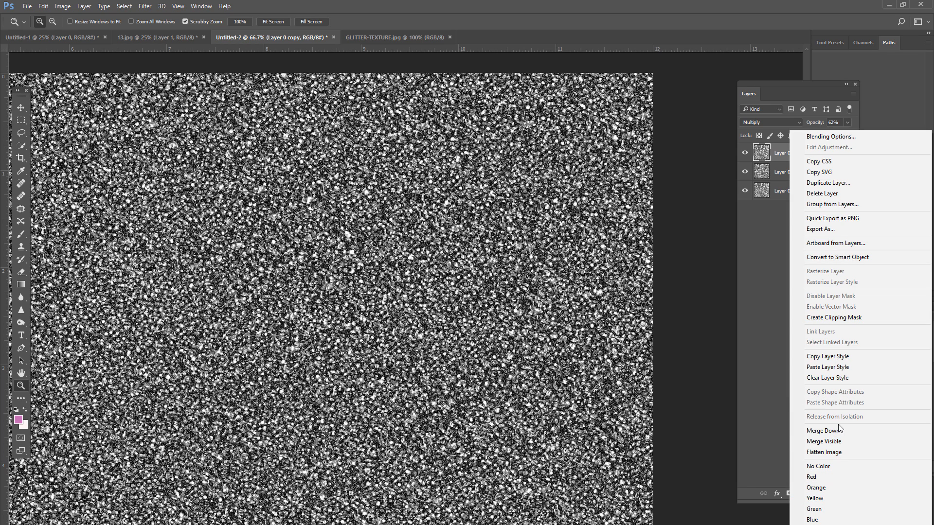
left_click(822, 430)
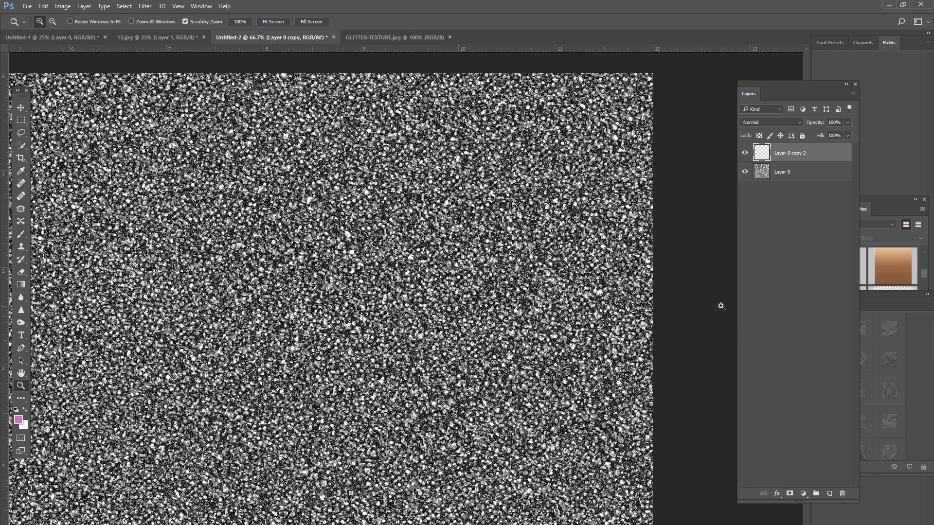
right_click(791, 153)
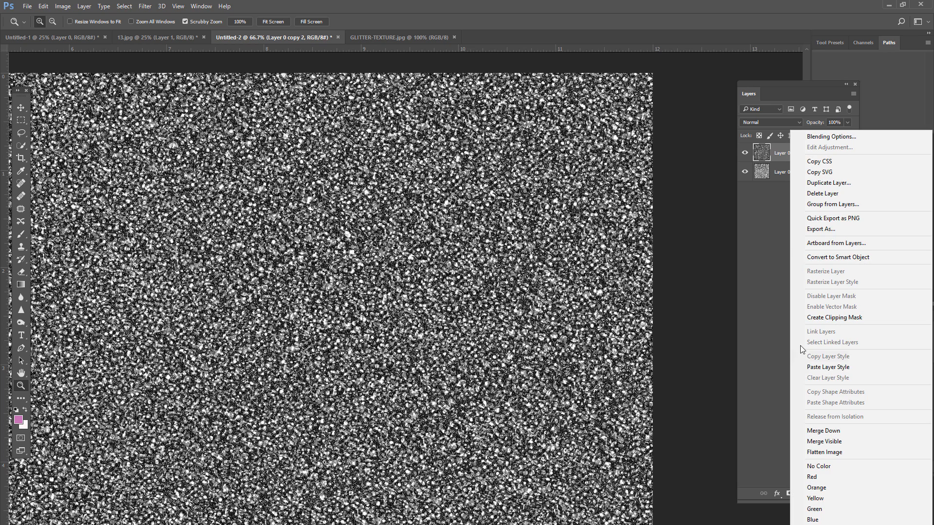
left_click(833, 431)
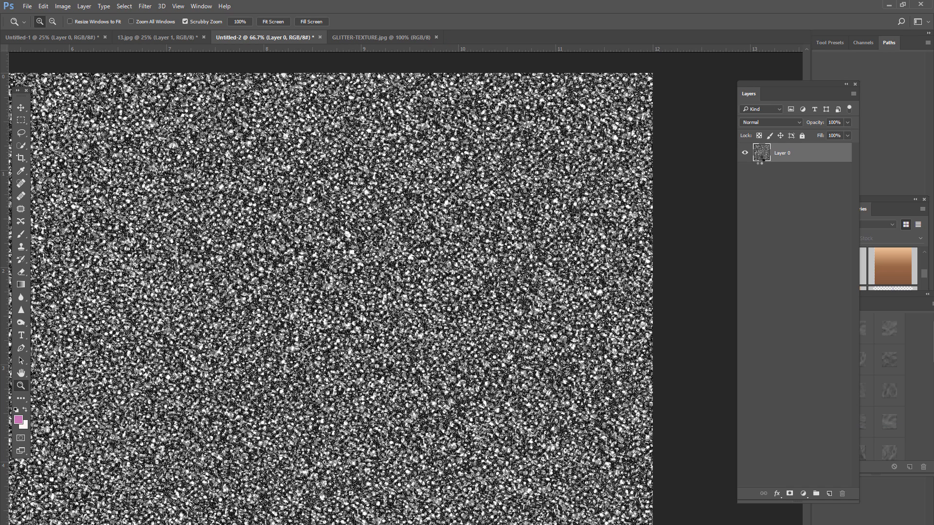
Step: Apply a Selective Color adjustment to the Whites with Yellow -65% and Black -73%, and check the glitter up close
left_click(63, 6)
mouse_move(100, 34)
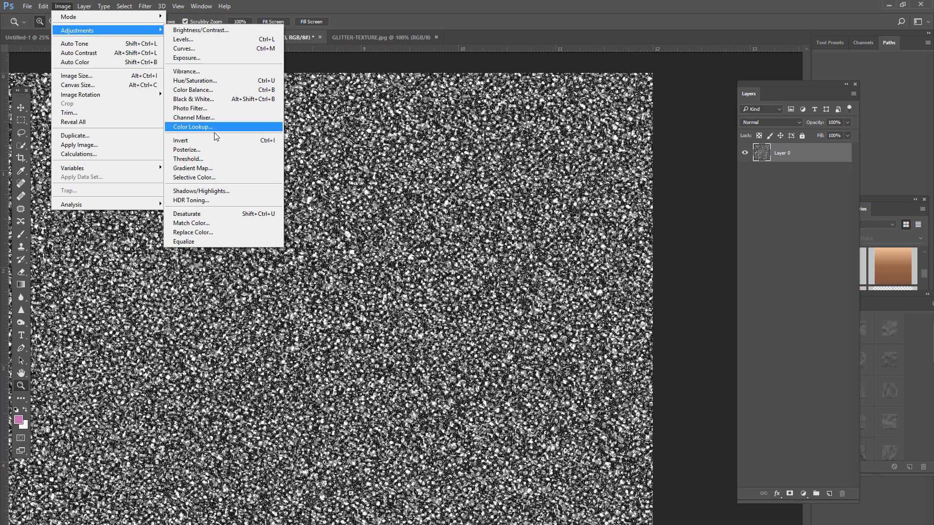
left_click(193, 179)
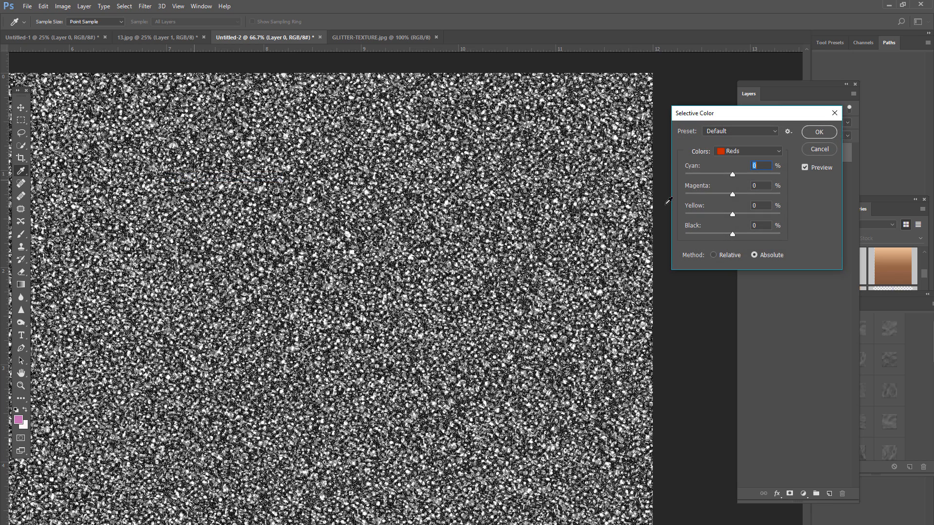
left_click(740, 152)
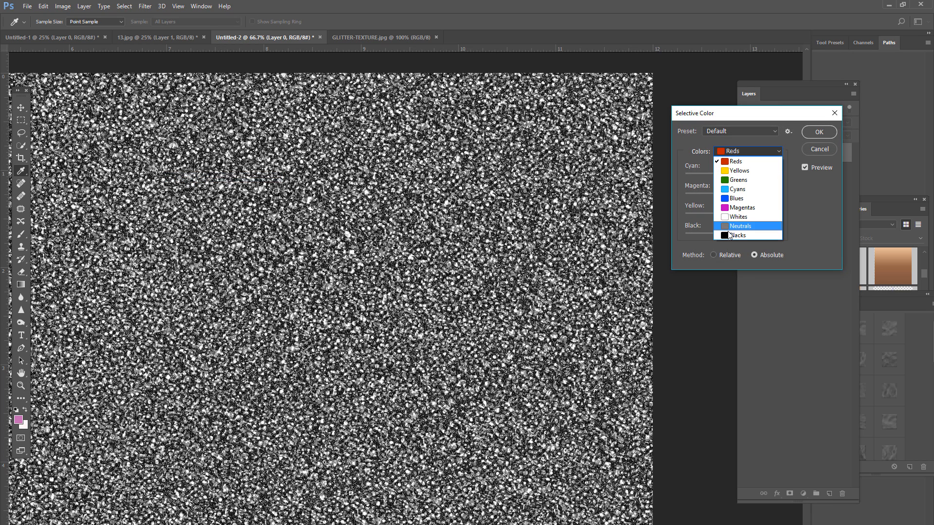
left_click(731, 214)
left_click_drag(732, 214, 694, 209)
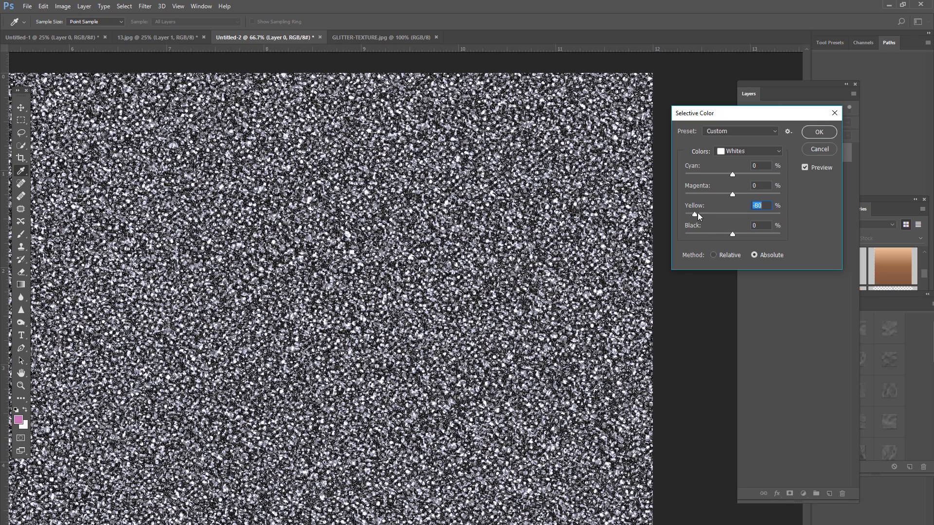
left_click_drag(732, 234, 716, 231)
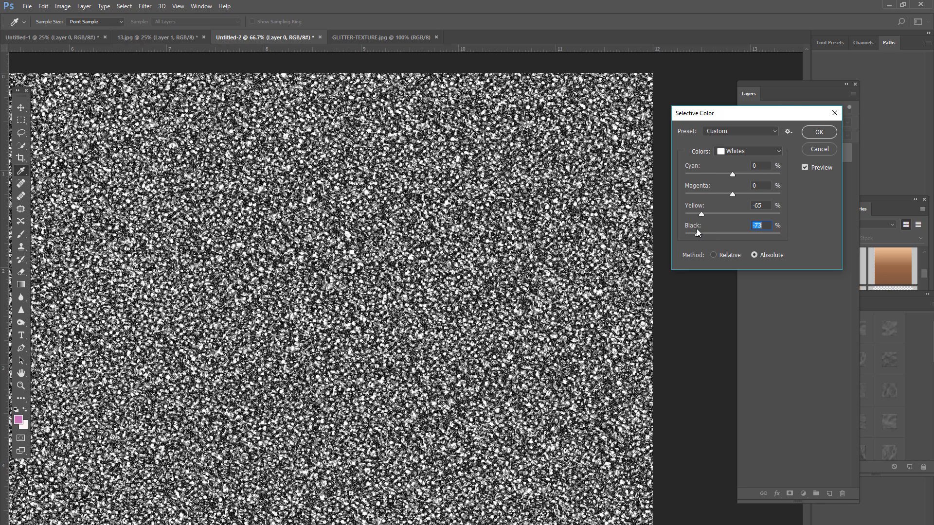
left_click(819, 127)
key("z")
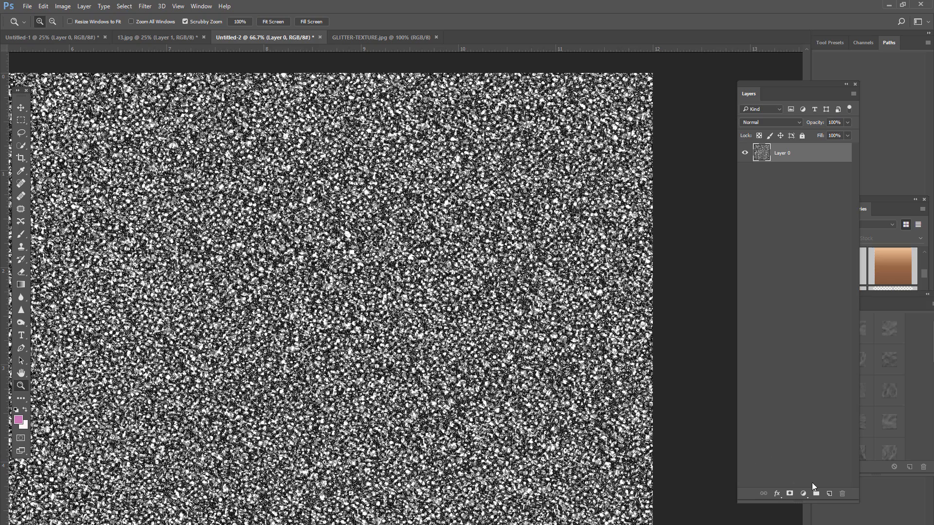
left_click(556, 252)
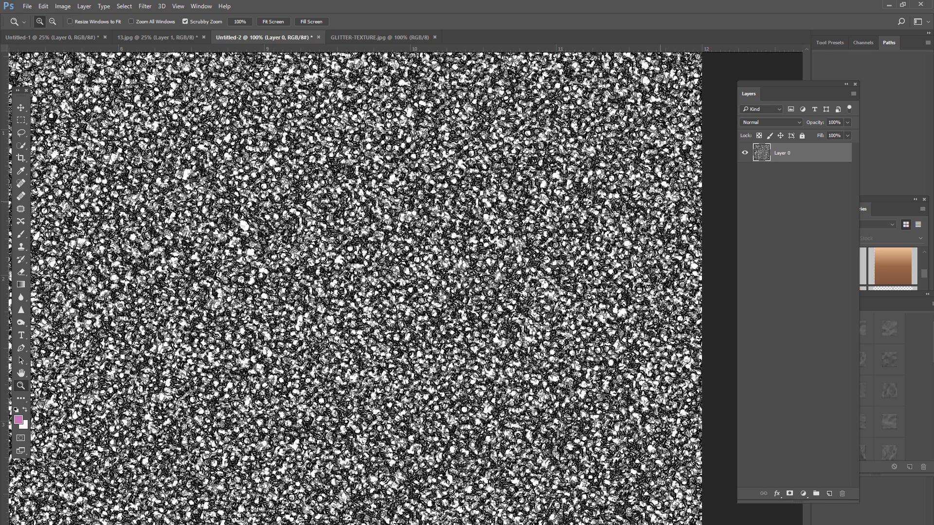
Step: Add 12.03% uniform, monochromatic noise to the glitter layer
left_click(145, 6)
mouse_move(152, 142)
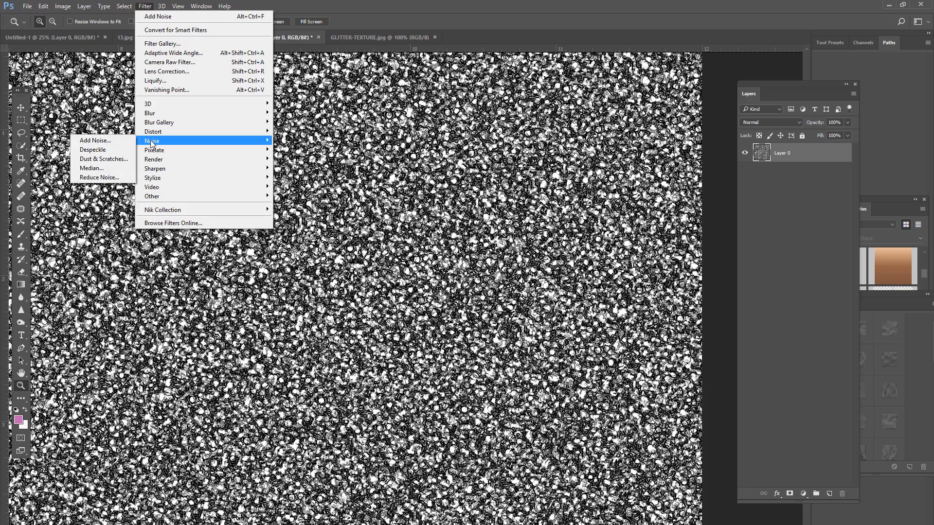
left_click(122, 141)
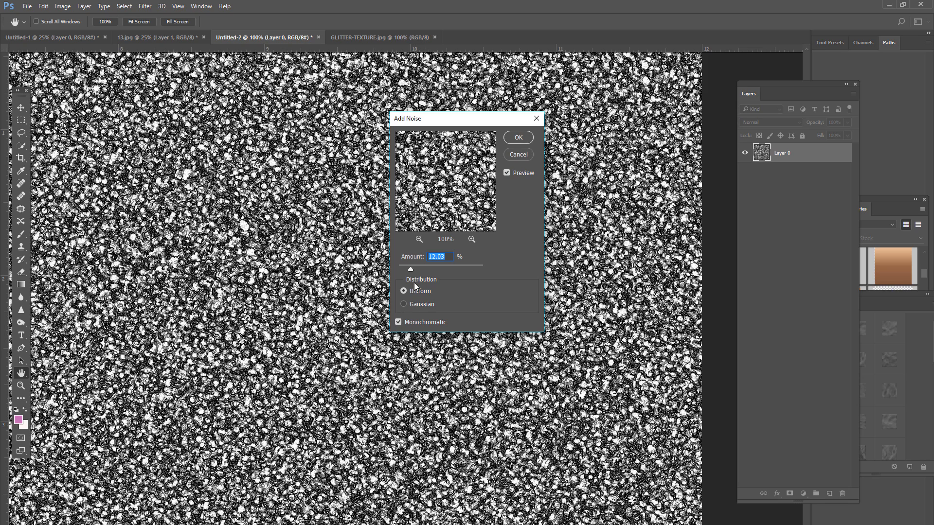
left_click(518, 137)
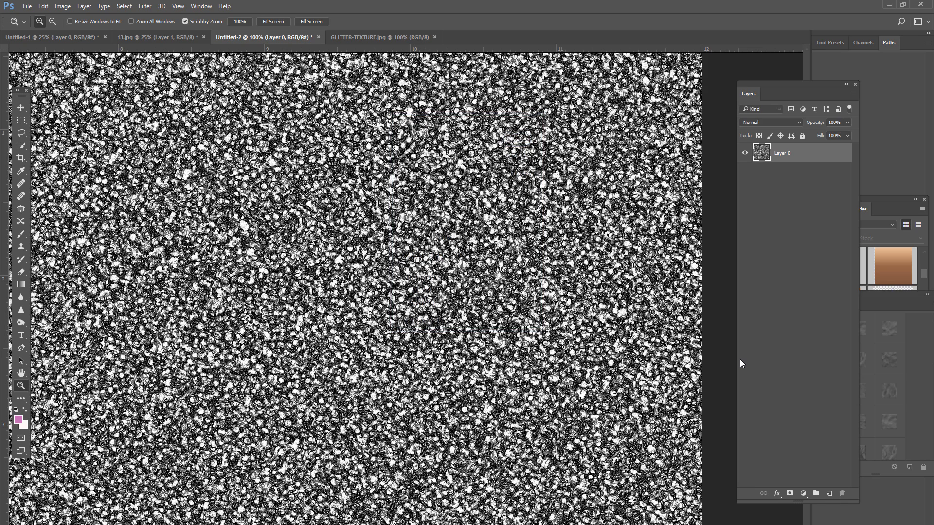
Step: Duplicate Layer 0 and set the copy's blend mode to Soft Light
right_click(791, 172)
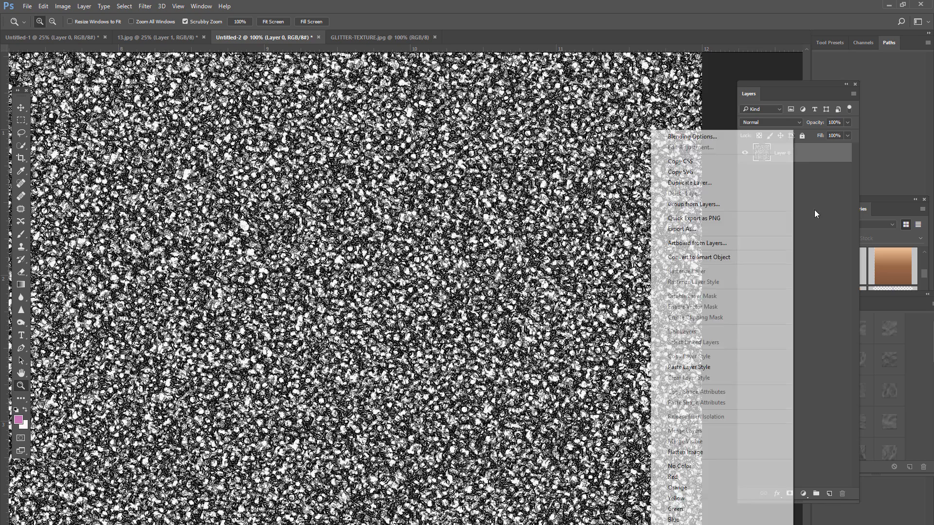
left_click(706, 183)
left_click(551, 177)
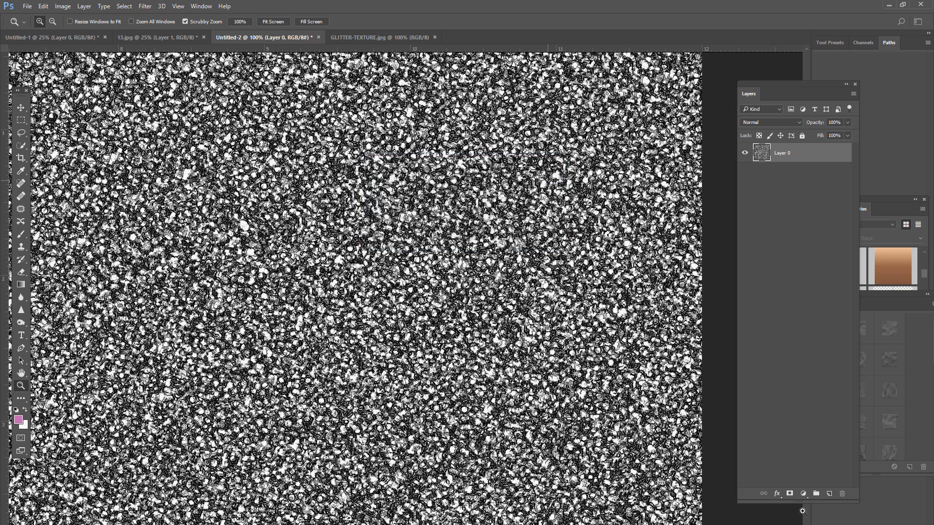
left_click(764, 122)
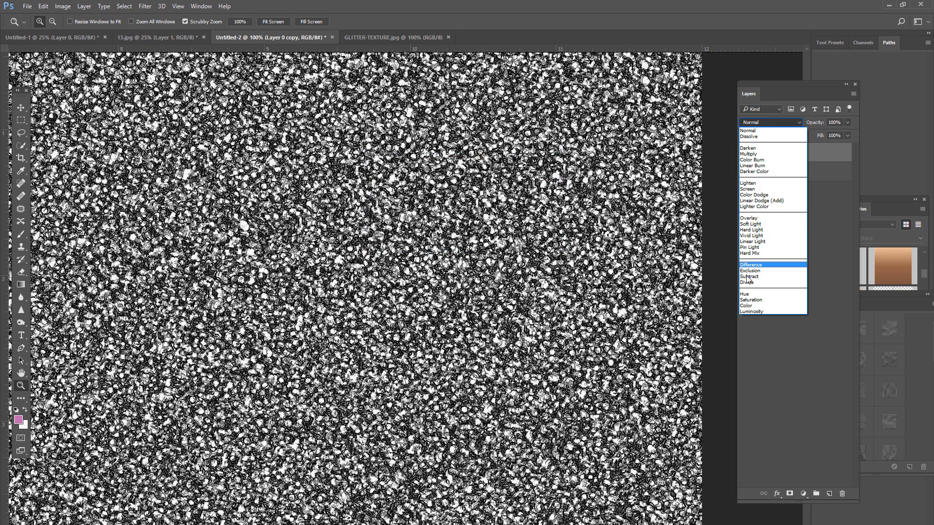
left_click(756, 224)
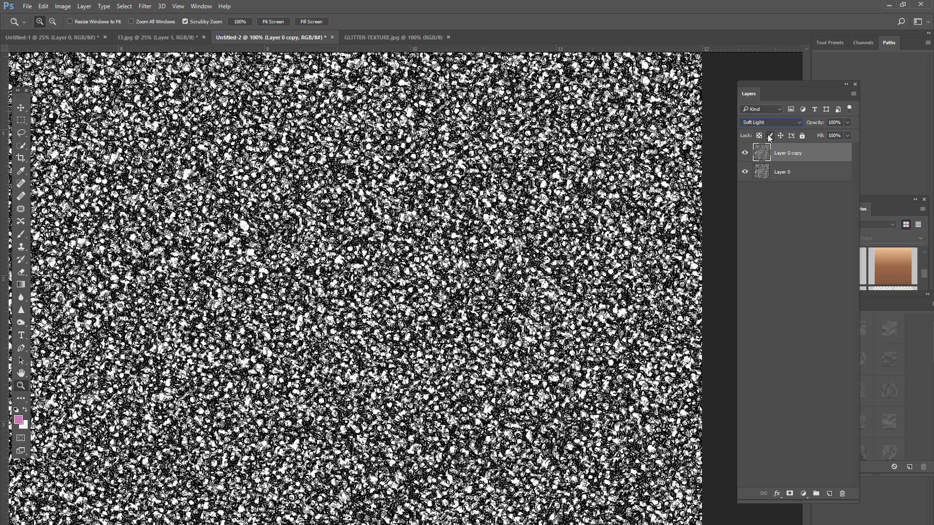
Step: Lower the Soft Light copy's fill to 50% and merge it down into Layer 0
left_click(846, 136)
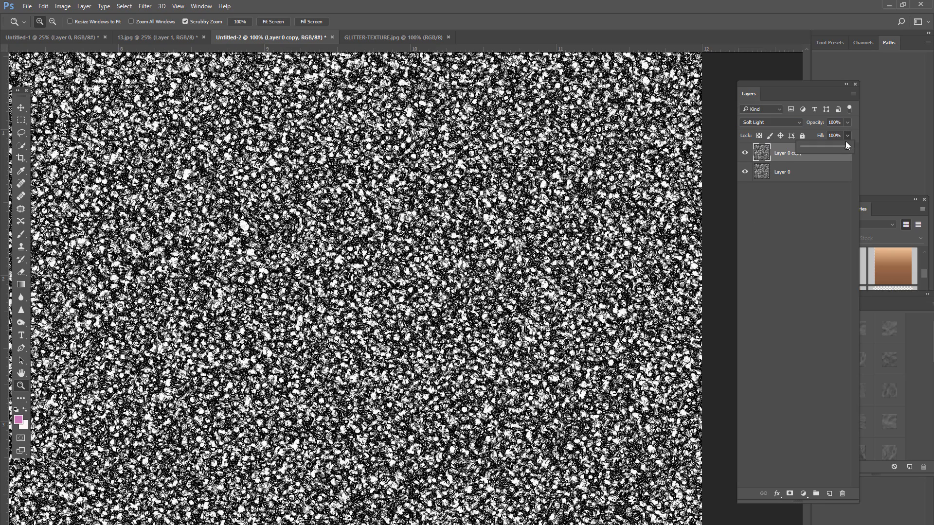
left_click_drag(844, 147, 825, 147)
right_click(800, 149)
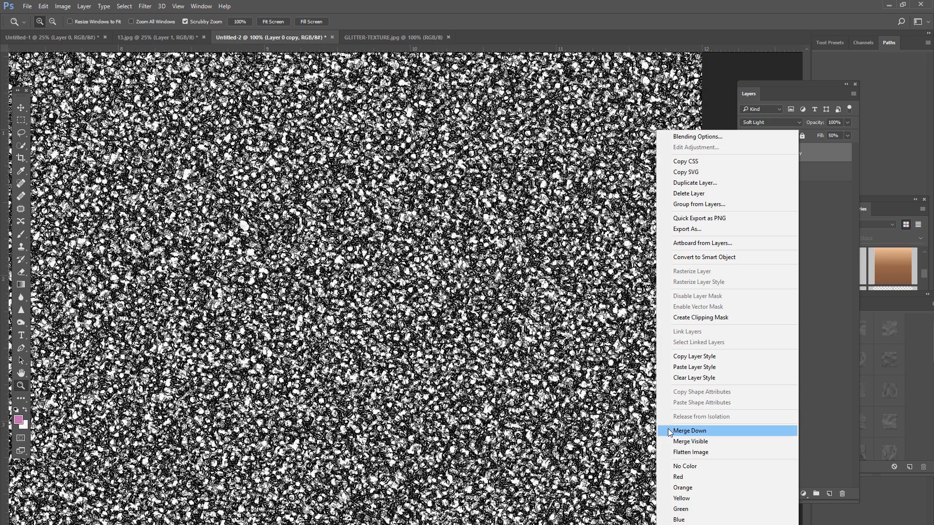
left_click(689, 430)
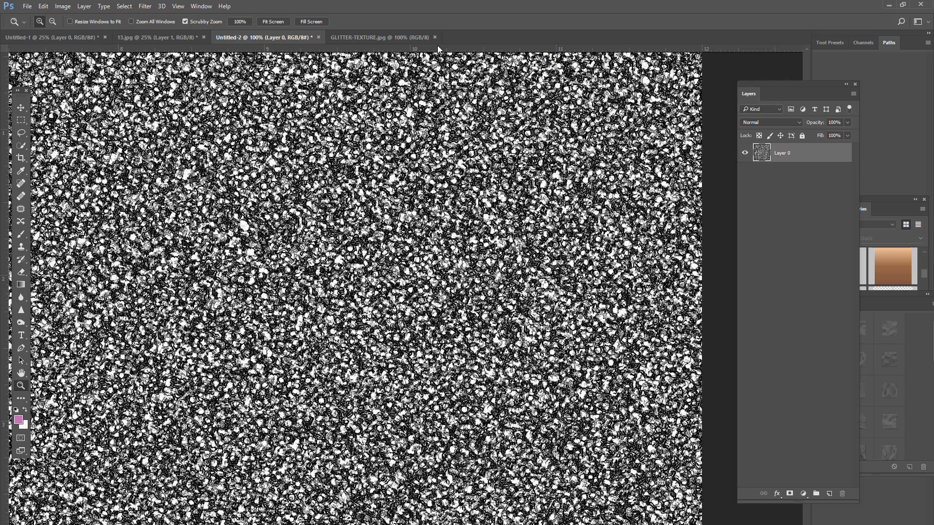
Step: Examine the merged glitter texture both as a whole and up close for evenness and realism
key("ctrl+minus")
key("ctrl+minus")
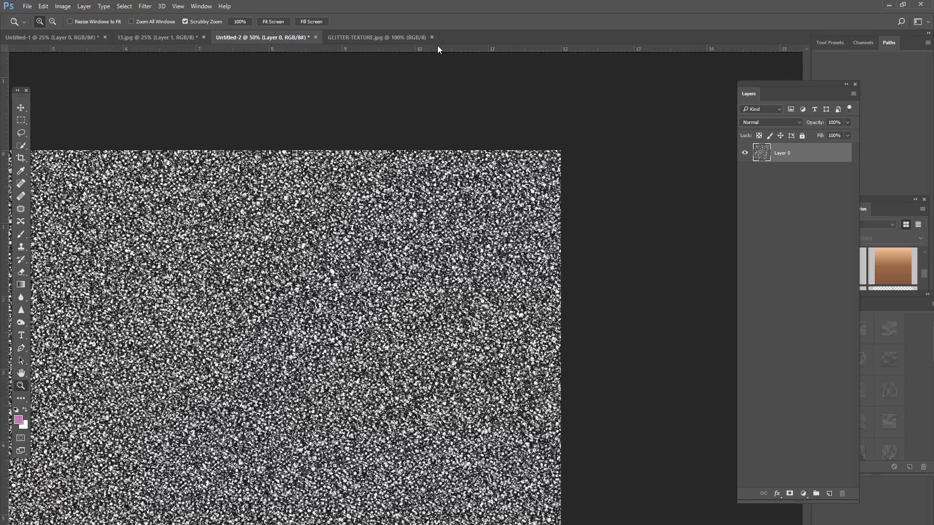
key("ctrl+minus")
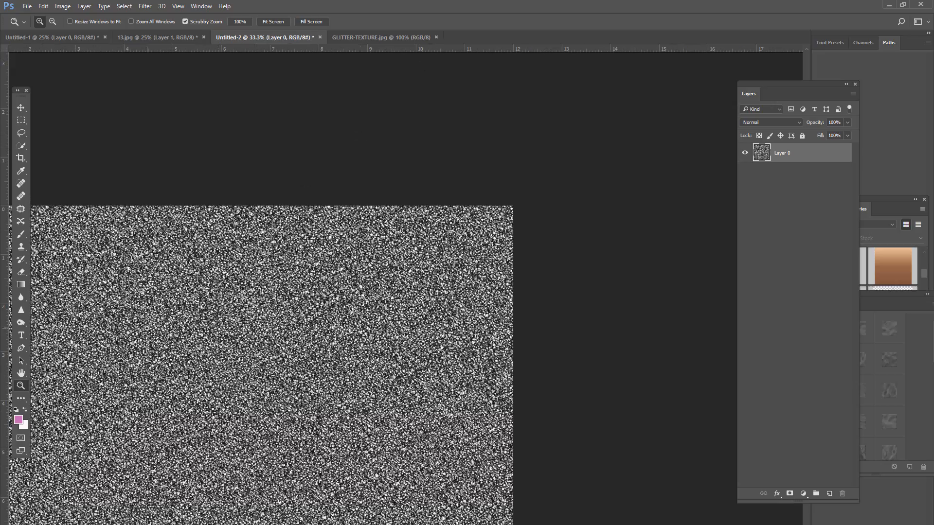
left_click(21, 372)
left_click_drag(203, 324, 359, 146)
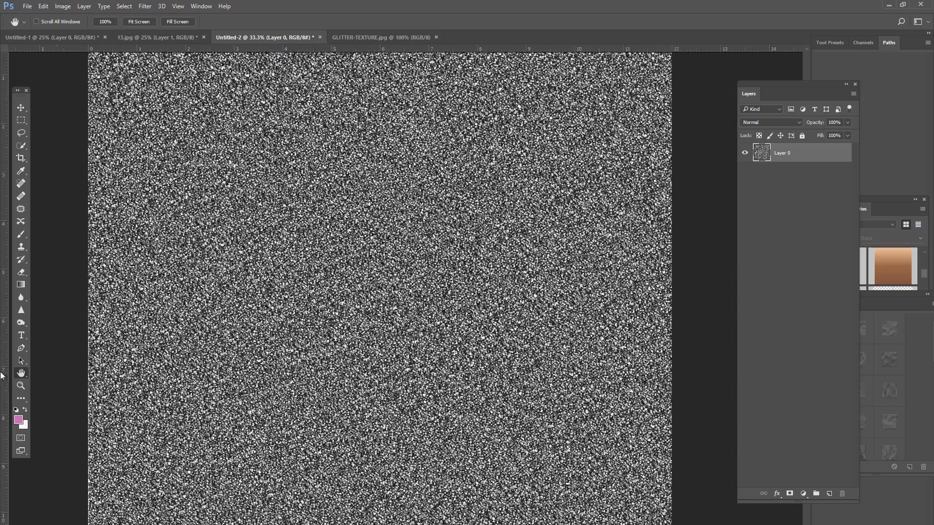
left_click(21, 385)
left_click(357, 291)
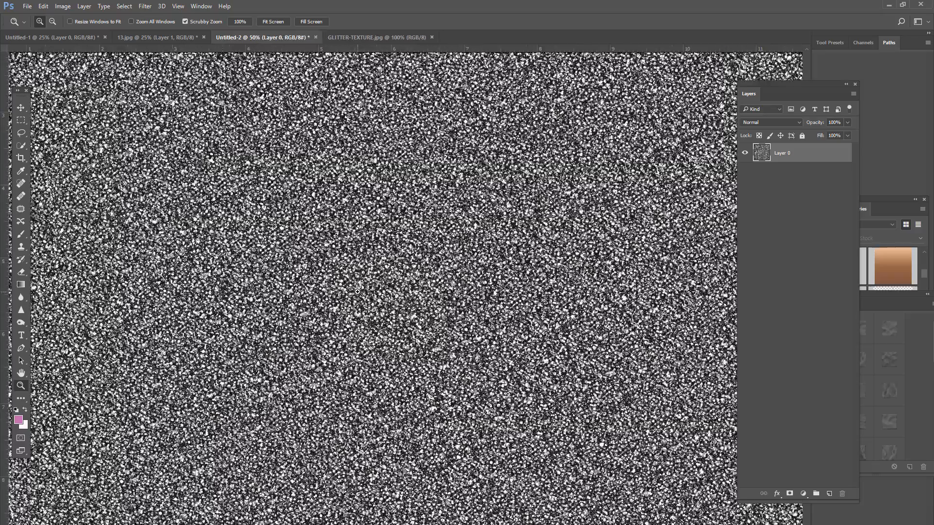
left_click(357, 292)
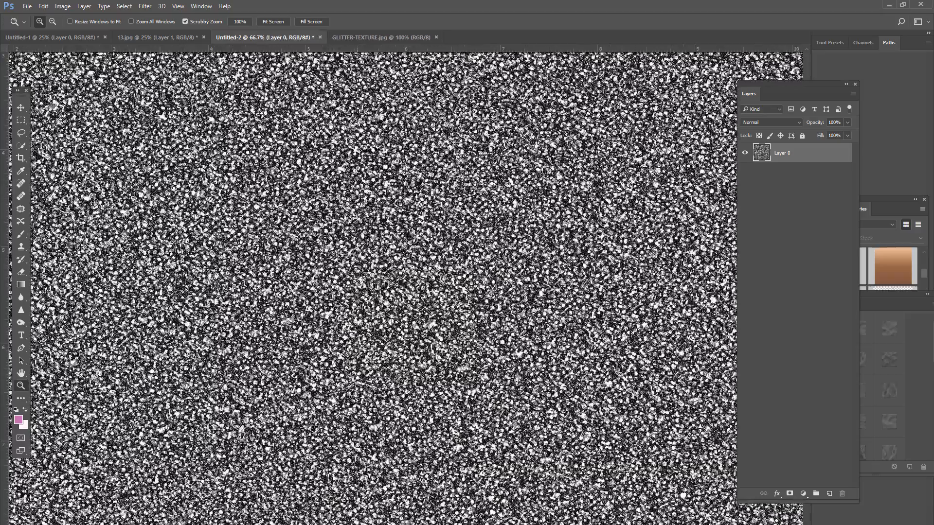
left_click(508, 285)
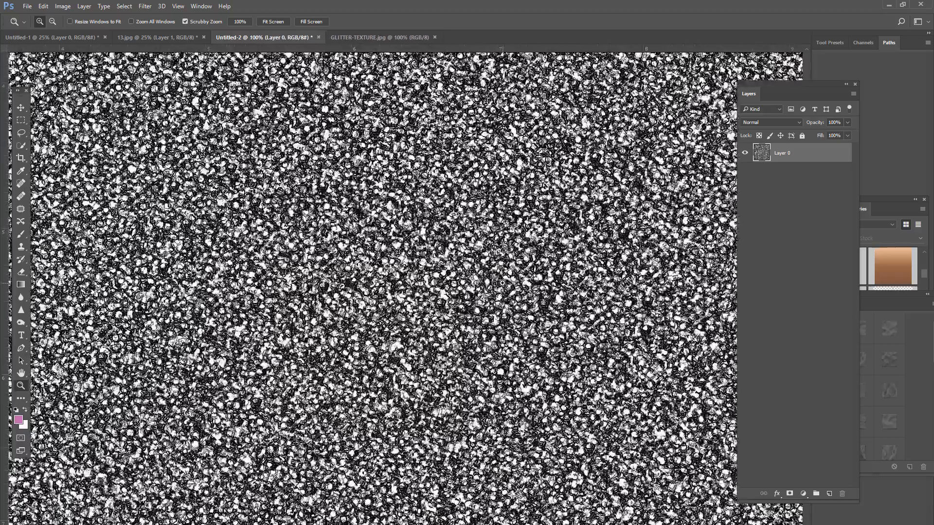
left_click(507, 315, "alt")
left_click(507, 315, "alt")
left_click(508, 315, "alt")
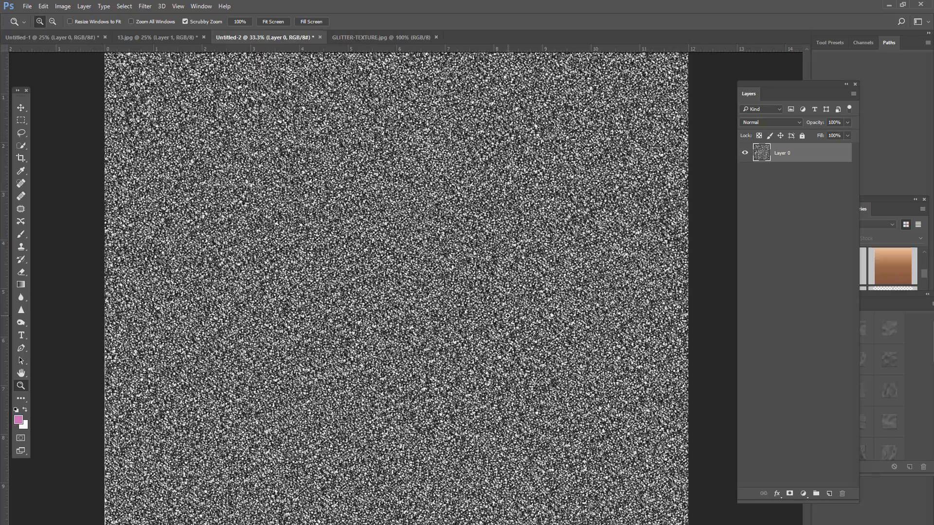
left_click(508, 315, "alt")
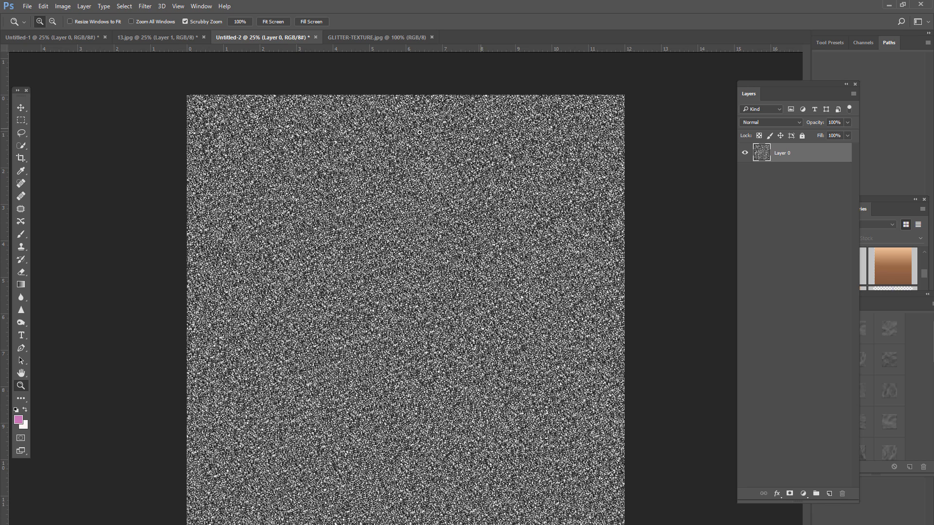
Step: Select the entire glitter canvas and define it as a pattern named templateglitter
left_click(21, 121)
left_click_drag(159, 82, 661, 524)
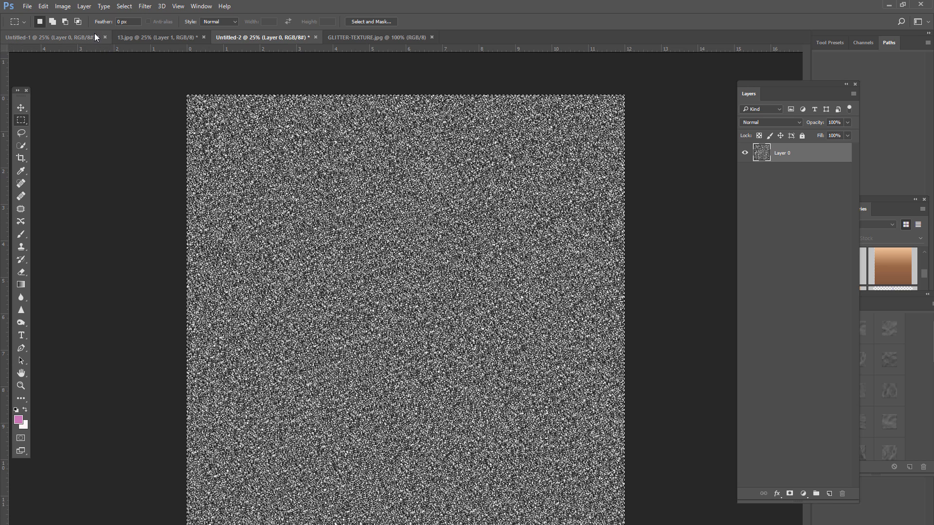
left_click(44, 6)
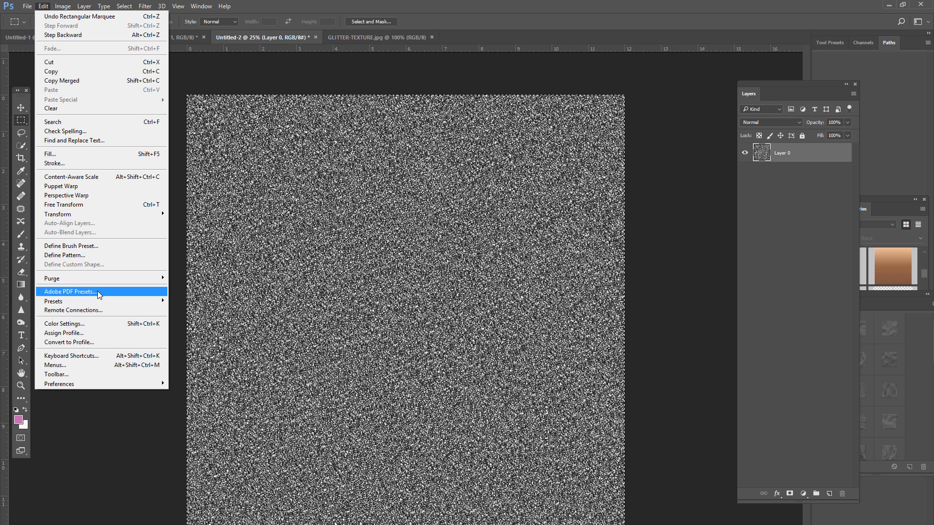
left_click(97, 254)
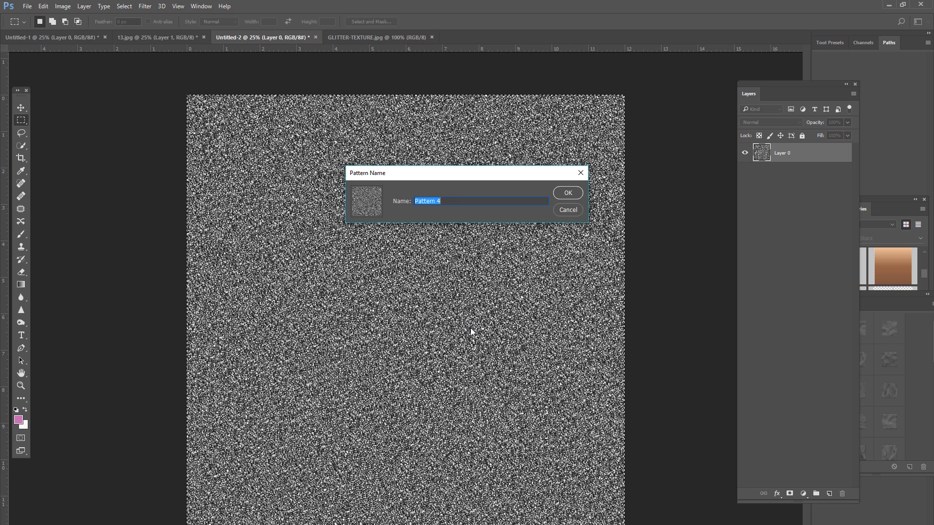
type("templategl")
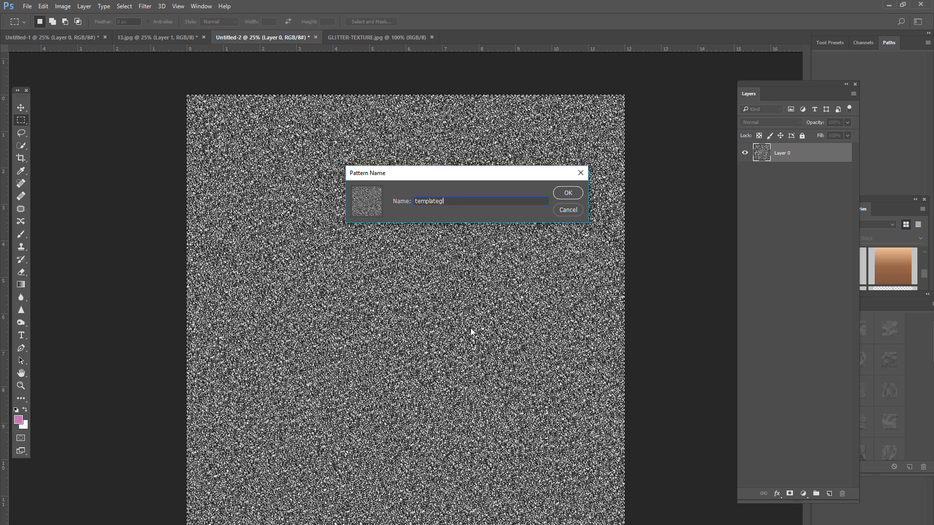
type("itter")
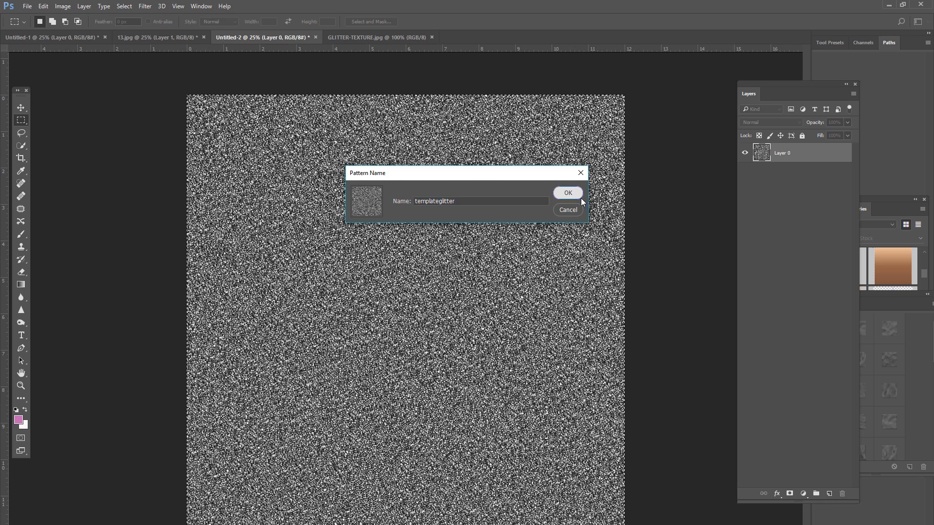
left_click(577, 195)
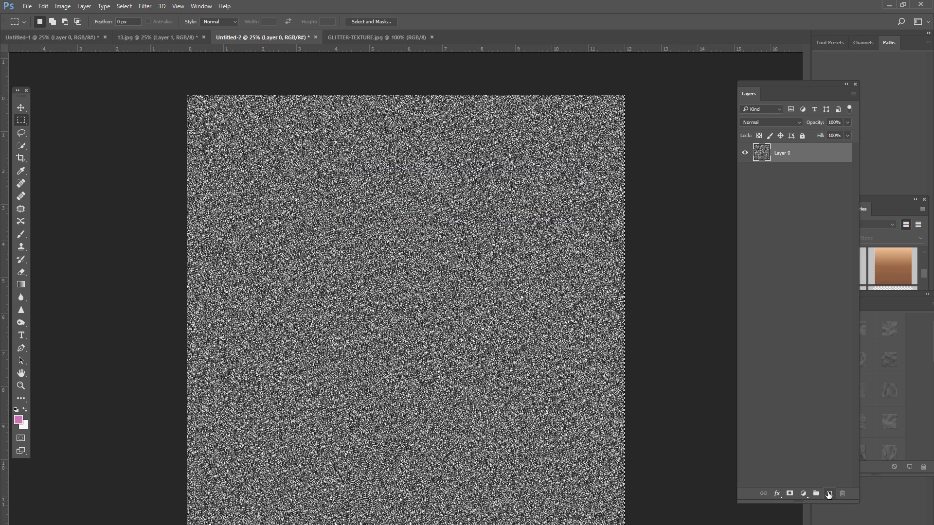
Step: Add a new layer above the glitter and set the foreground colour to pink #fd91b4
left_click(829, 494)
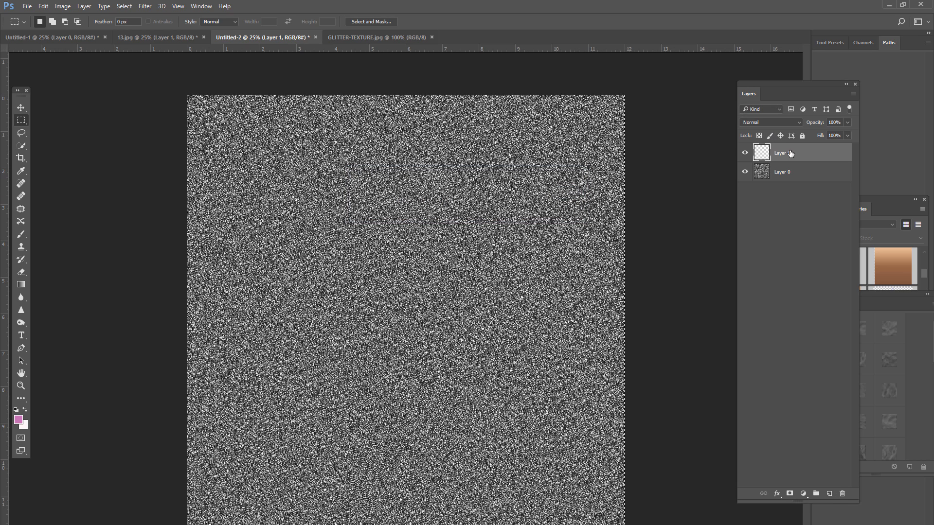
left_click(20, 421)
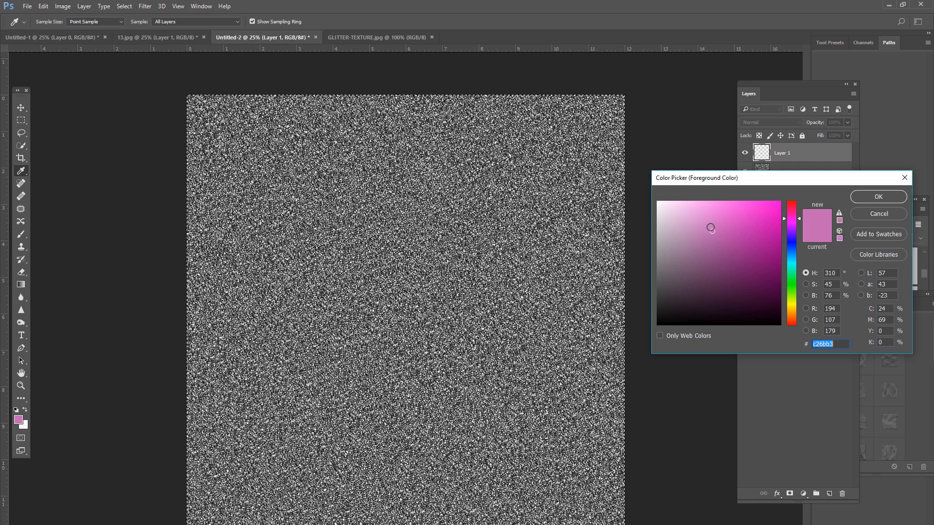
left_click(709, 202)
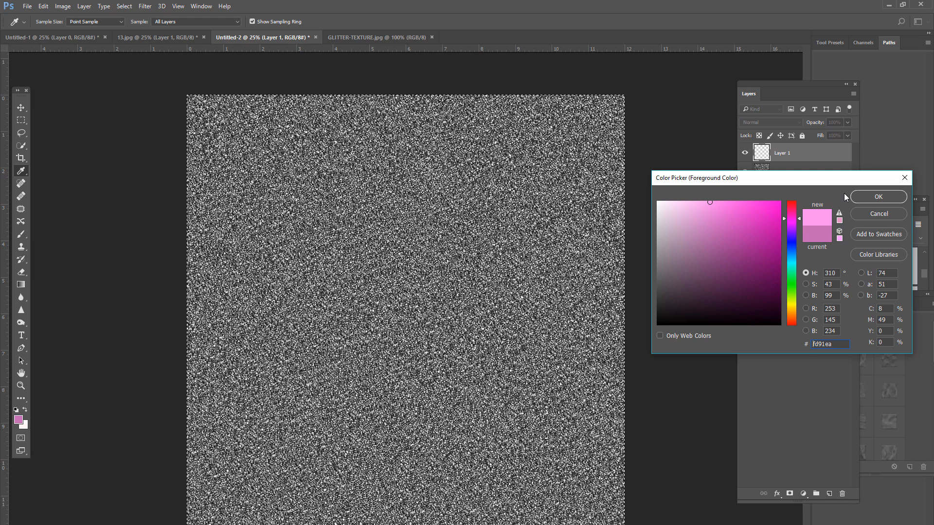
left_click_drag(788, 219, 786, 209)
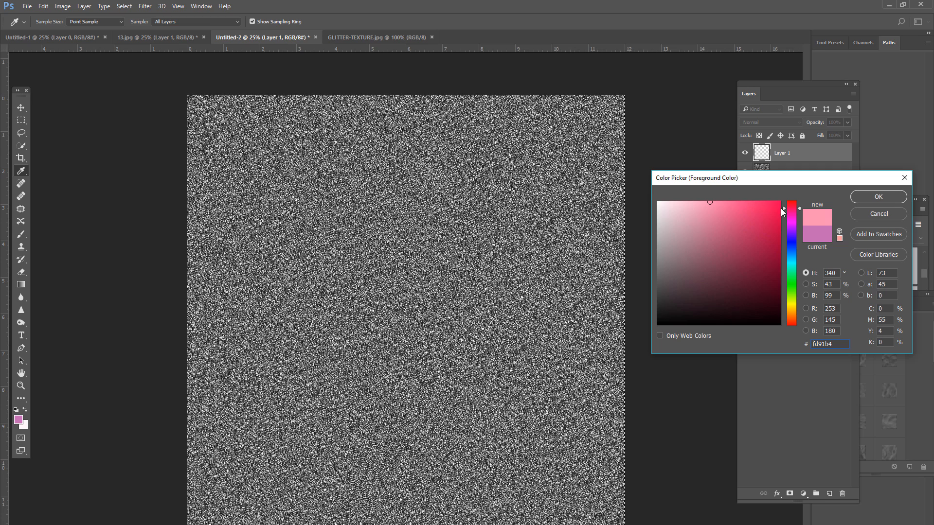
left_click(878, 197)
Step: Select the entire canvas, fill the new Layer 1 with the pink as background colour, and clear the selection
key("m")
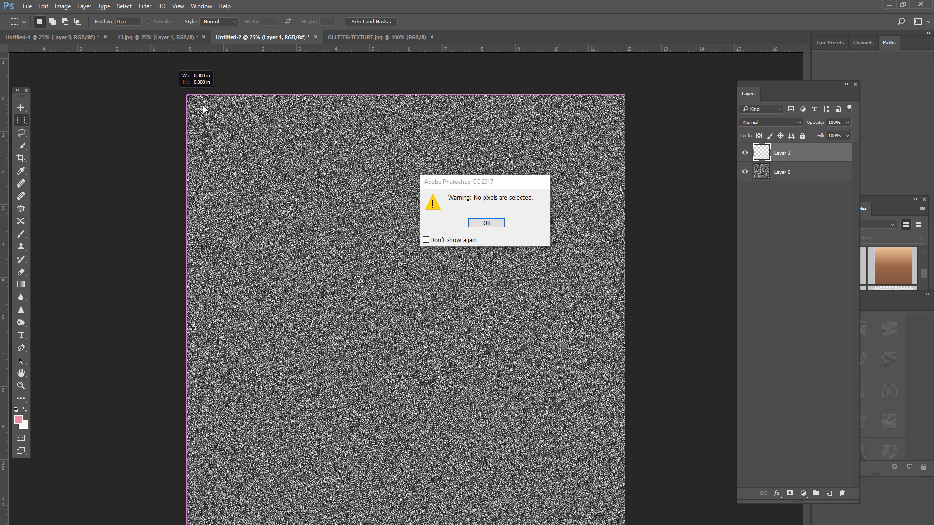
left_click(472, 222)
left_click_drag(172, 81, 658, 511)
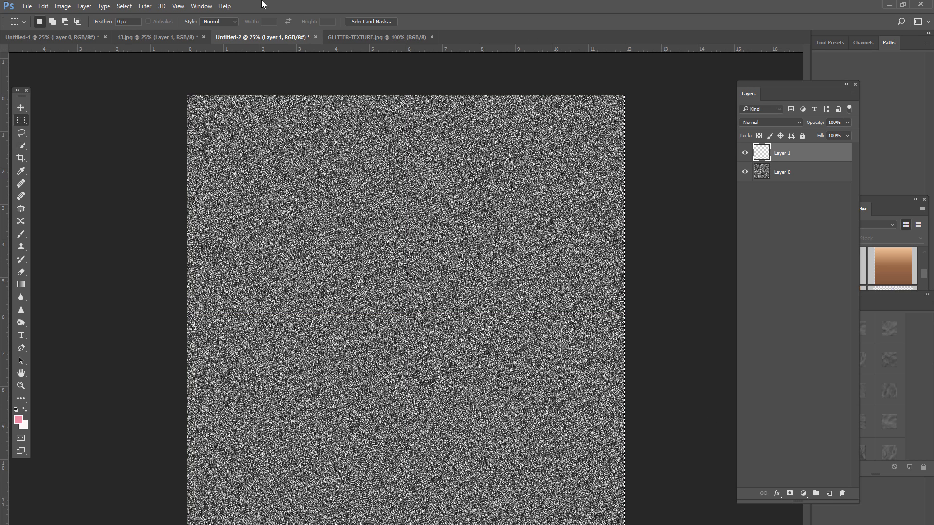
right_click(26, 121)
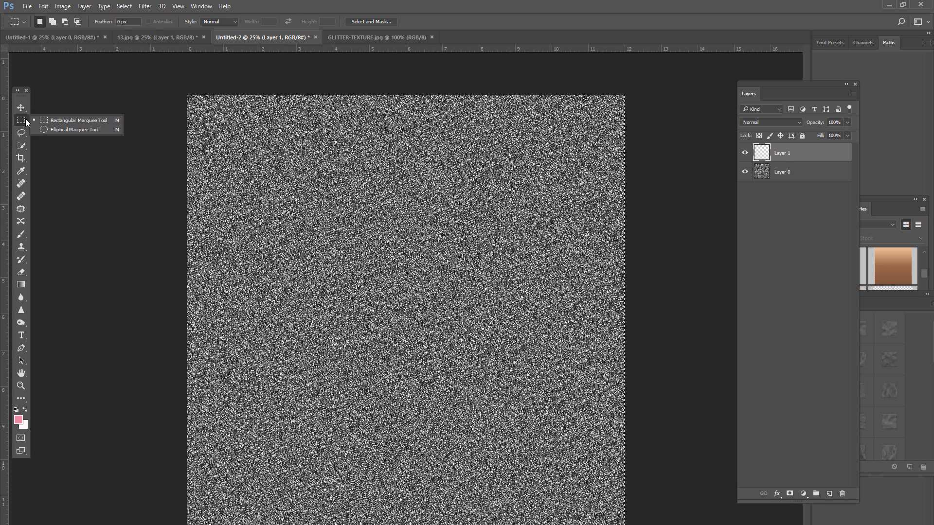
left_click(41, 120)
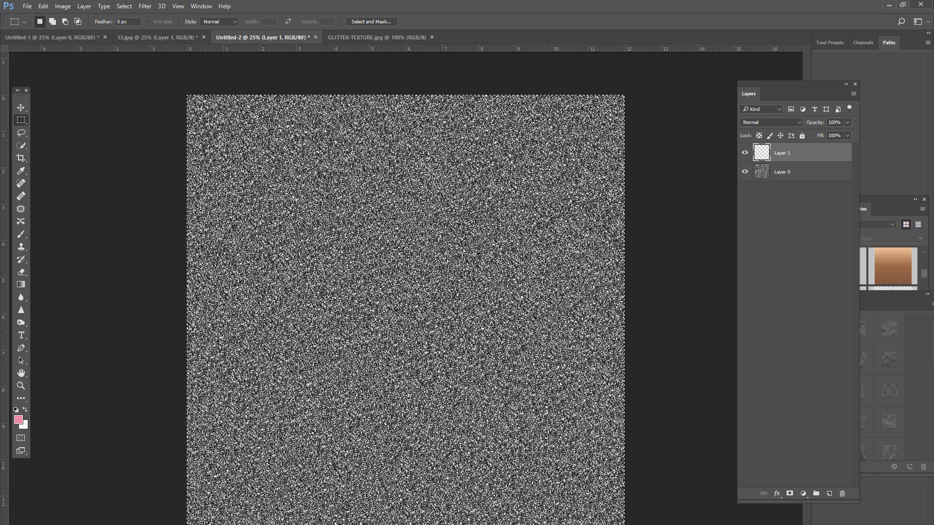
left_click(21, 409)
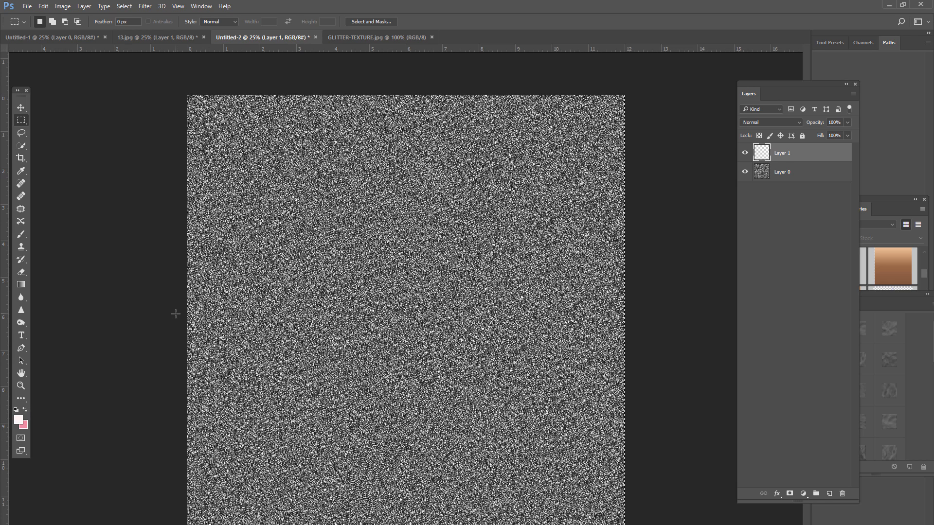
key("ctrl+BackSpace")
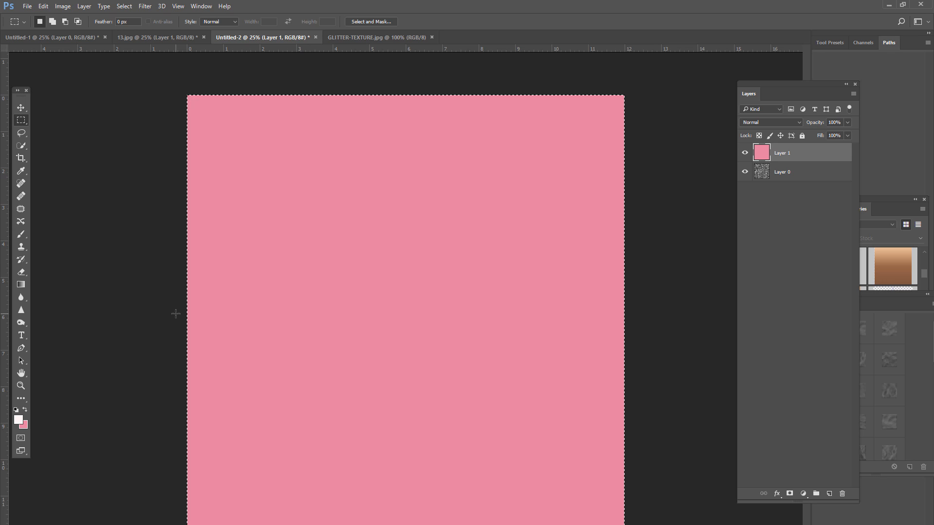
key("ctrl+d")
Step: Set the pink Layer 1 to Soft Light blending and merge it with the glitter in Layer 0
left_click(764, 125)
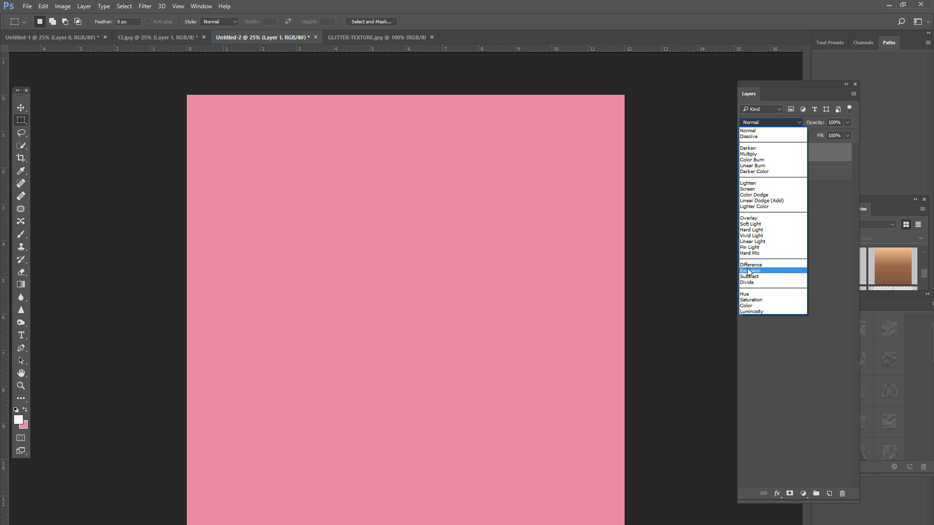
left_click(750, 223)
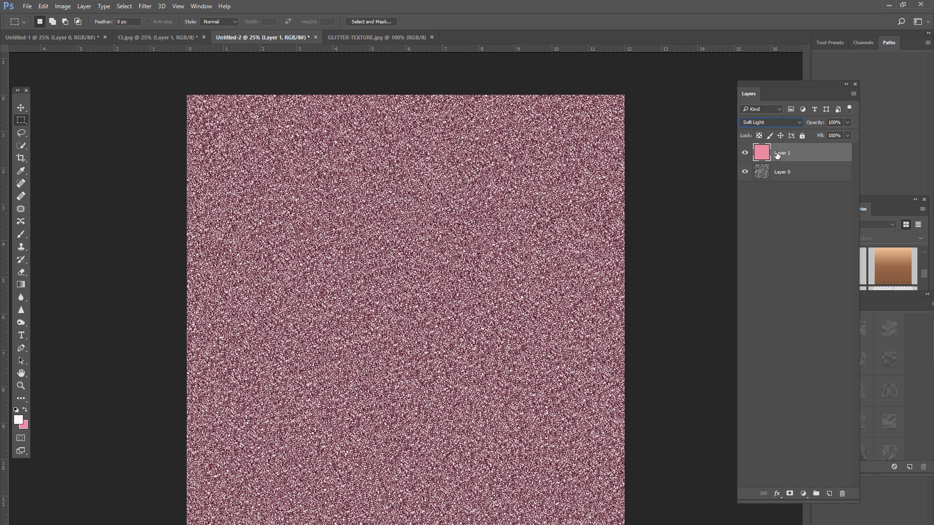
left_click(799, 173)
left_click(799, 156)
right_click(799, 156)
left_click(687, 431)
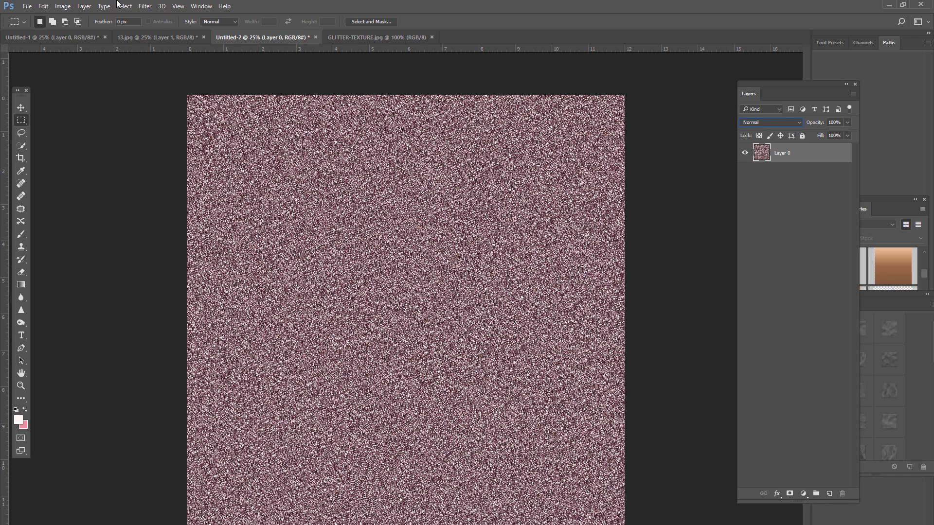
Step: Apply a Selective Color adjustment to the merged glitter's Whites with Yellow at -100% and Black at -16%
left_click(60, 6)
mouse_move(67, 30)
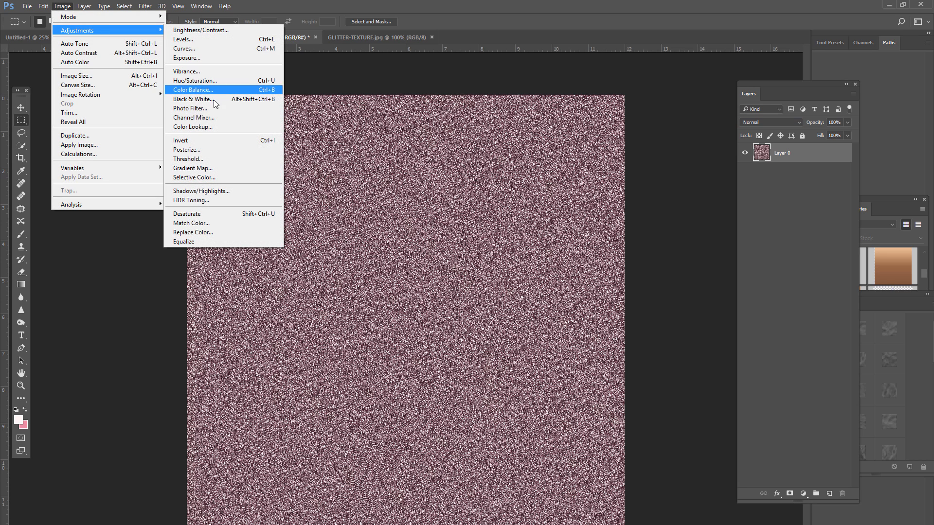
left_click(200, 177)
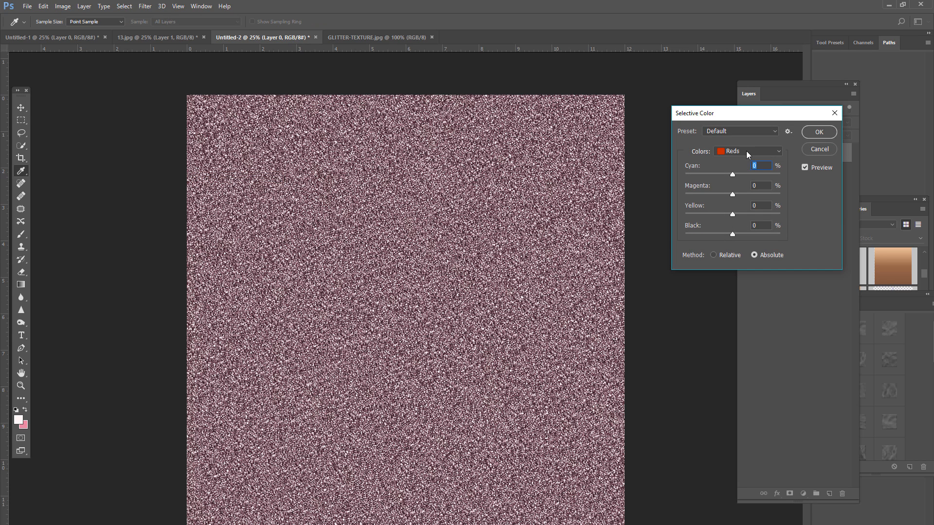
left_click(749, 151)
left_click(741, 217)
left_click_drag(732, 214, 668, 203)
left_click_drag(732, 234, 704, 234)
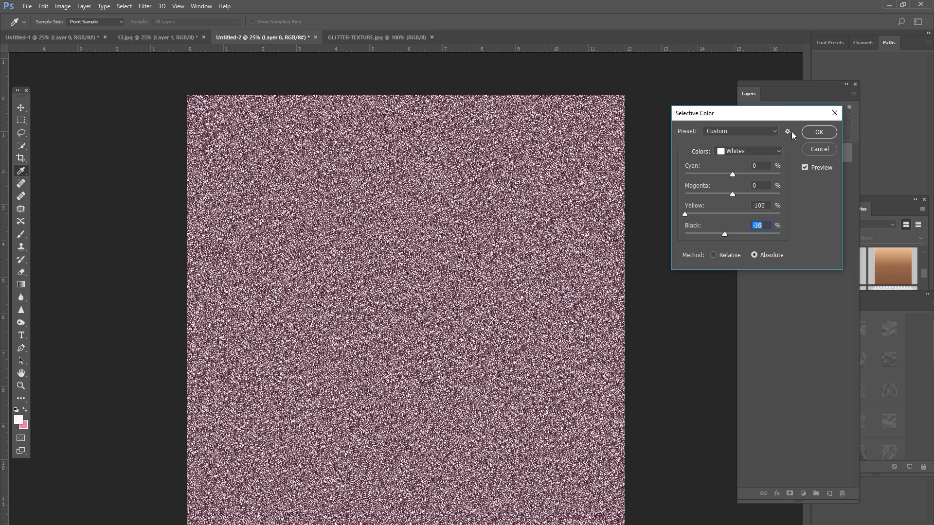
left_click(818, 132)
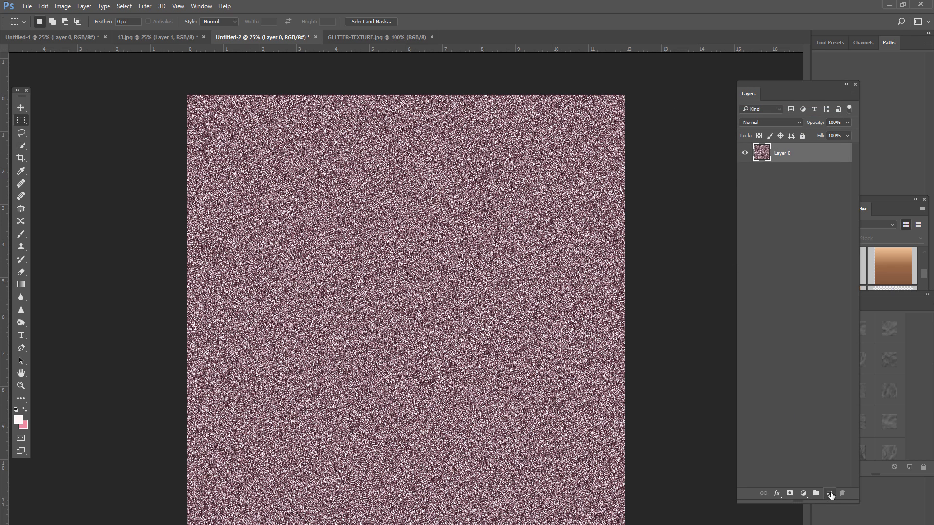
Step: Add a new layer above the glitter, fill it entirely with the pink background colour, and set its blend mode to Soft Light
left_click(830, 494)
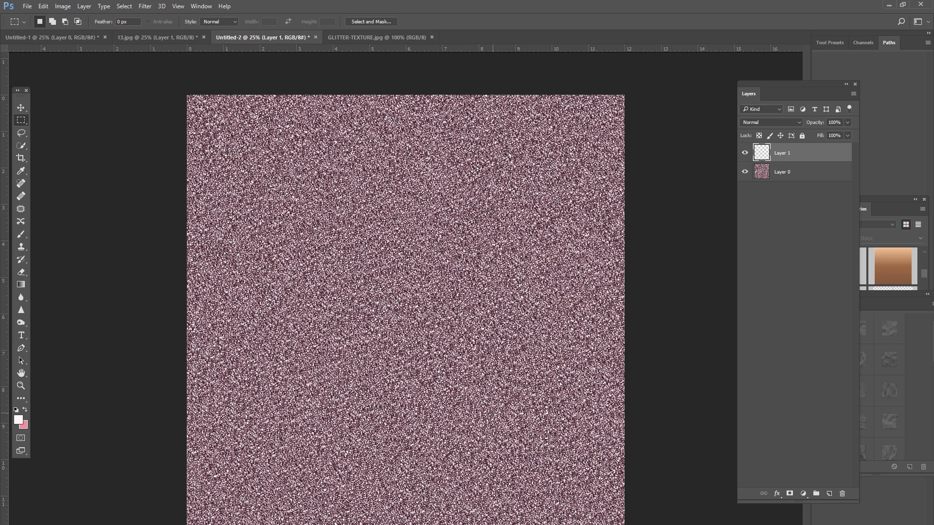
key("ctrl+a")
key("ctrl+BackSpace")
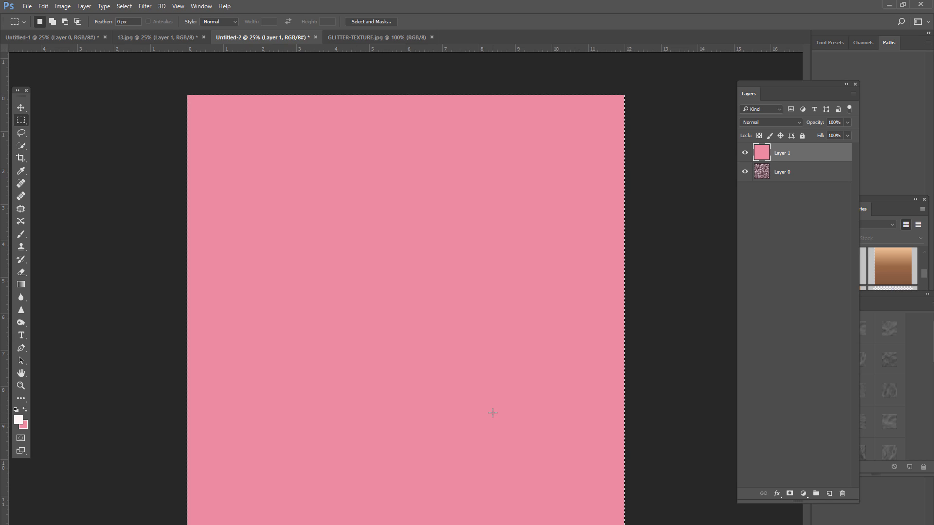
left_click(771, 122)
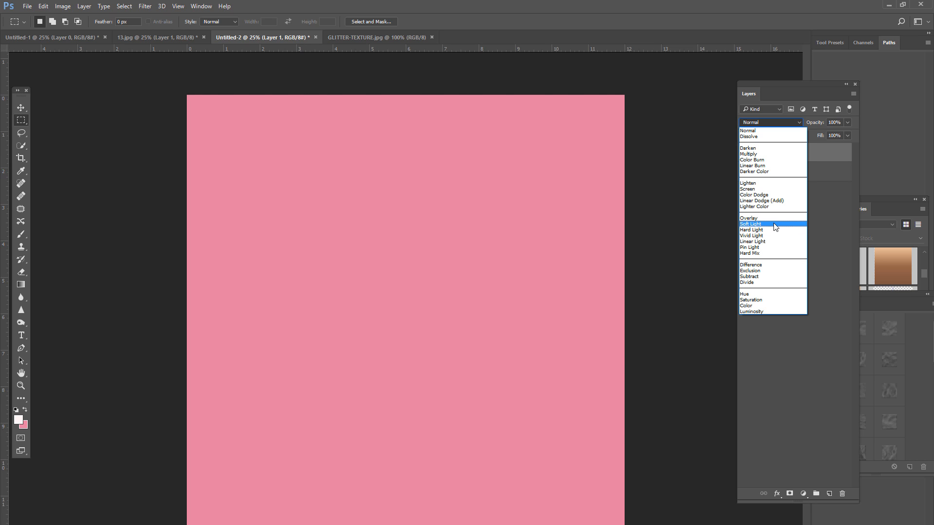
left_click(769, 224)
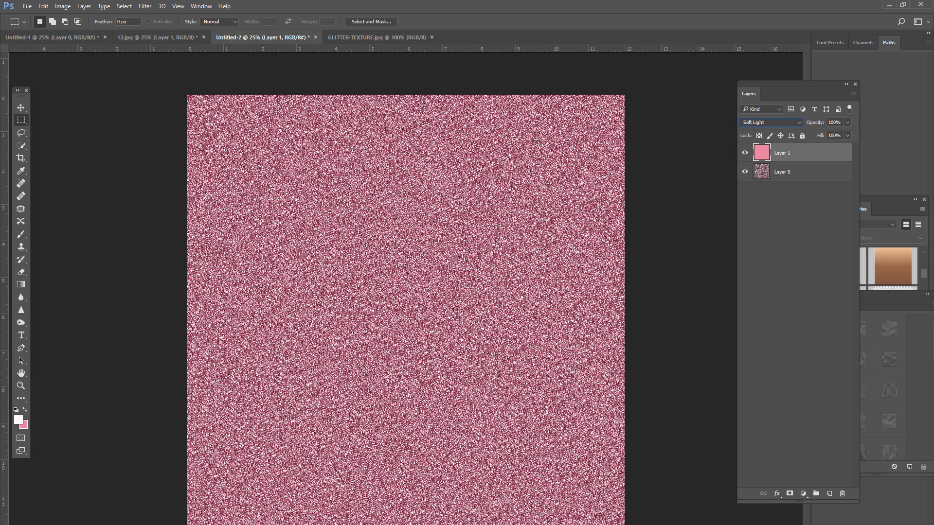
Step: Darken the pink Layer 1 slightly with a Curves adjustment, placing one RGB curve point at input 55, output 62
left_click(61, 7)
mouse_move(63, 30)
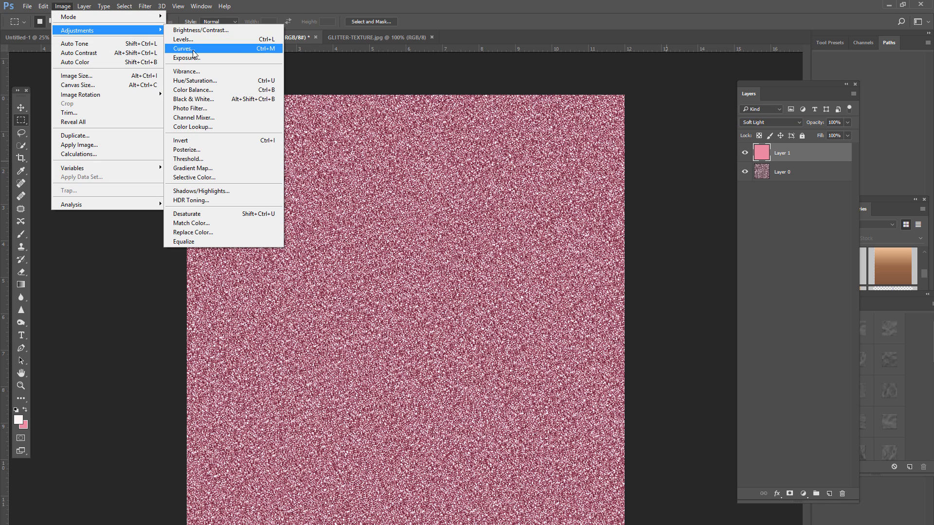
left_click(183, 49)
mouse_move(736, 209)
left_mouse_down()
mouse_move(754, 253)
mouse_move(719, 197)
mouse_move(689, 193)
mouse_move(710, 172)
mouse_move(708, 192)
mouse_move(723, 198)
left_mouse_up()
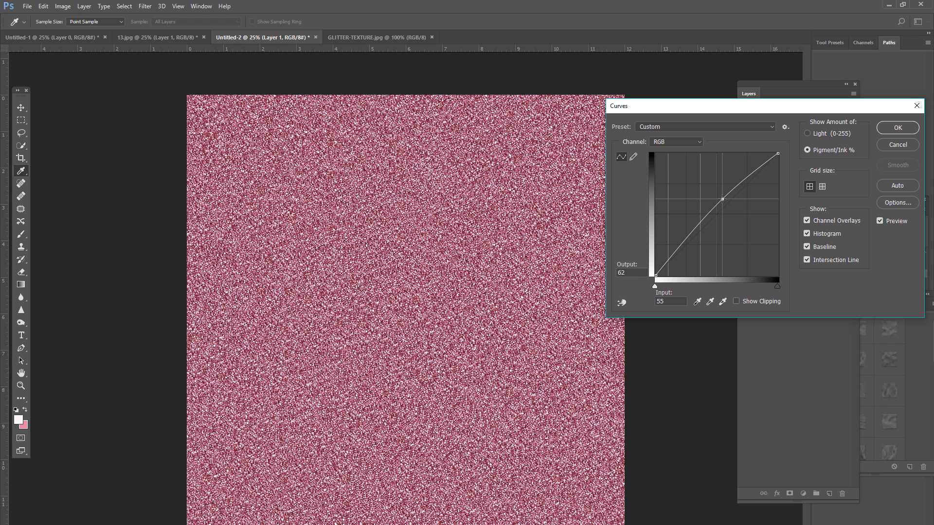
left_click(898, 127)
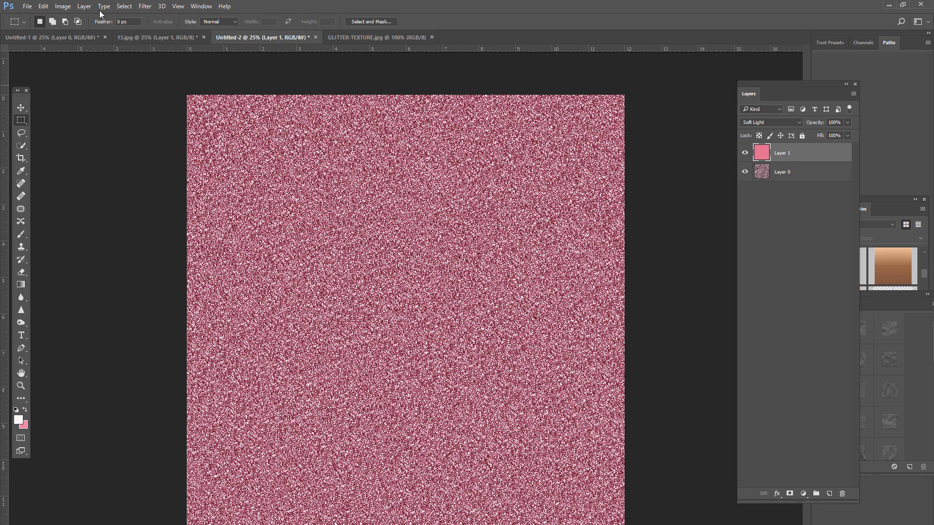
Step: Recolour Layer 1 with a Hue/Saturation adjustment, setting Hue to +65 and Saturation to -57
left_click(63, 6)
mouse_move(82, 32)
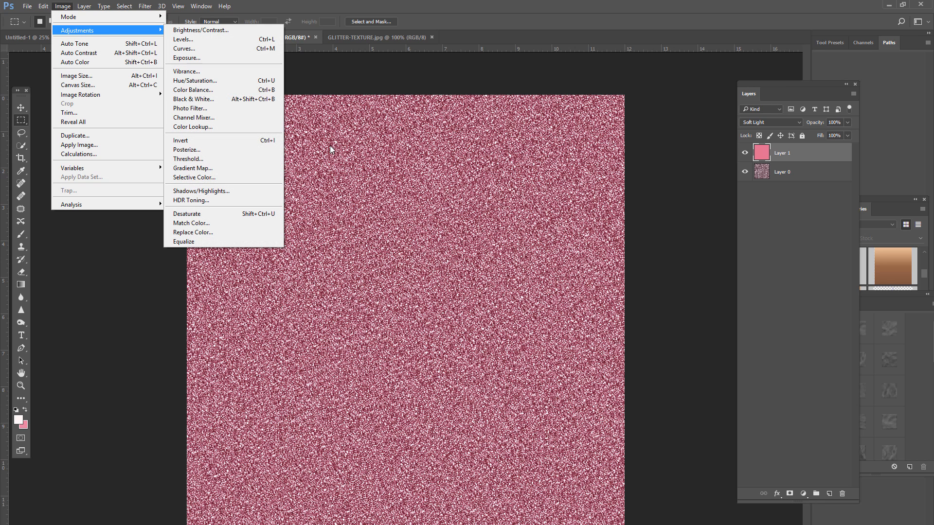
left_click(195, 81)
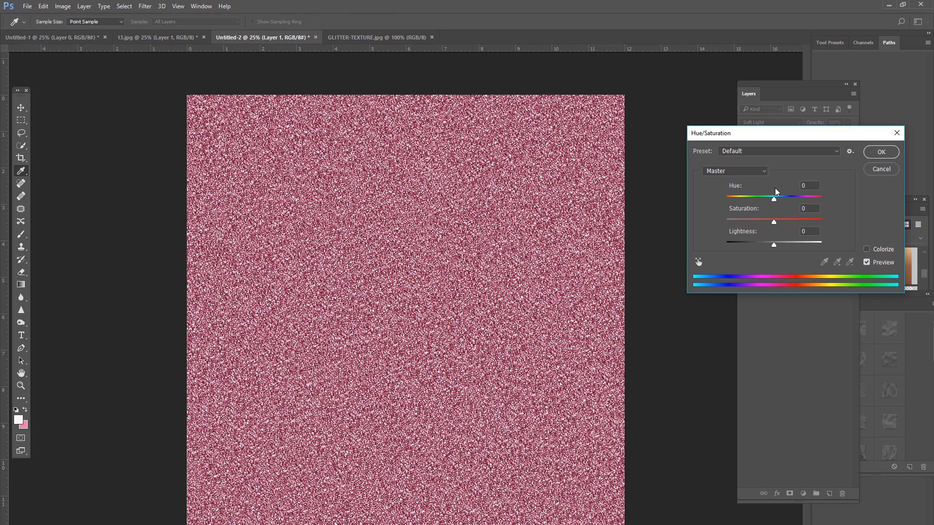
left_click_drag(774, 199, 799, 202)
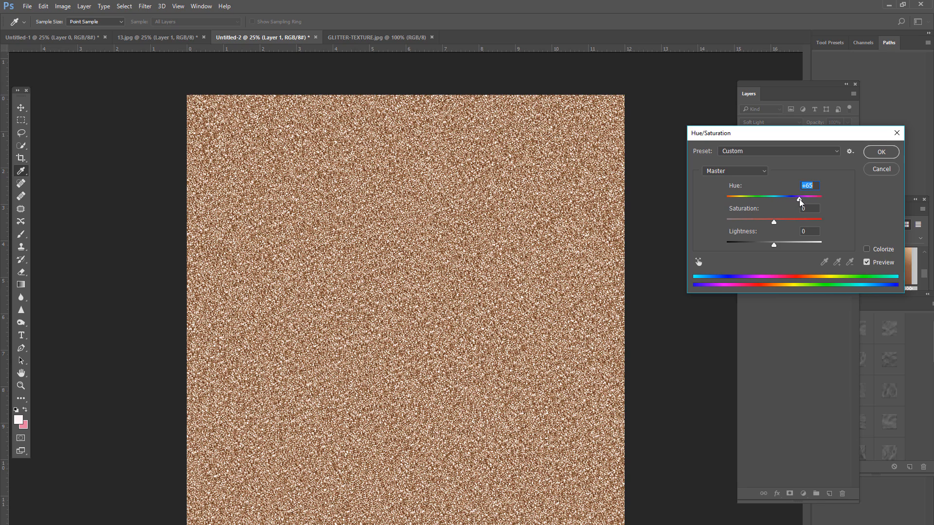
left_click_drag(794, 224, 747, 217)
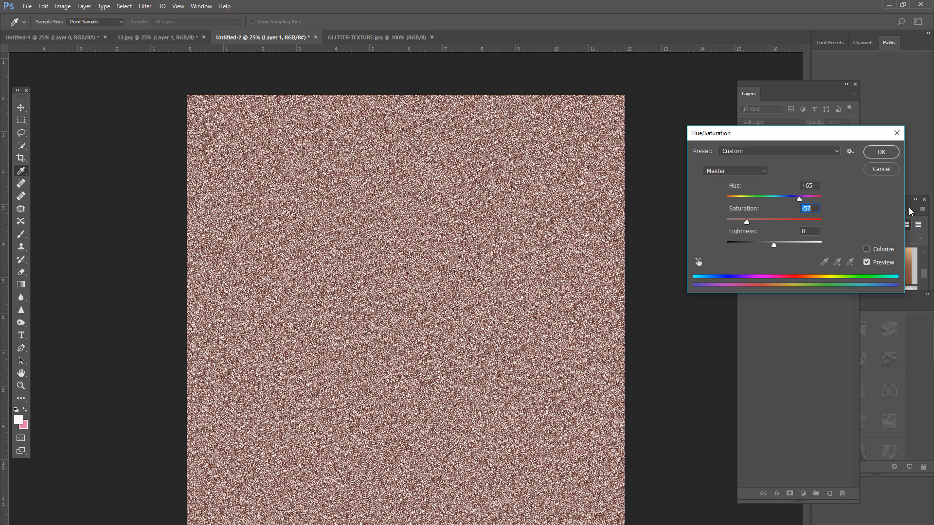
left_click(879, 152)
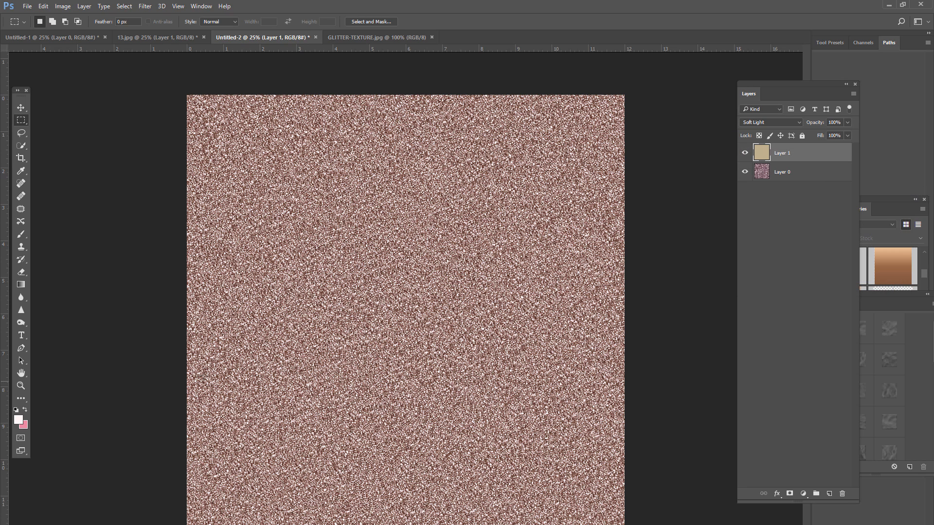
Step: Adjust the tones of Layer 1 with Levels, setting the shadow input to 33 and lowering the highlight input slightly
left_click(21, 385)
left_click(485, 317)
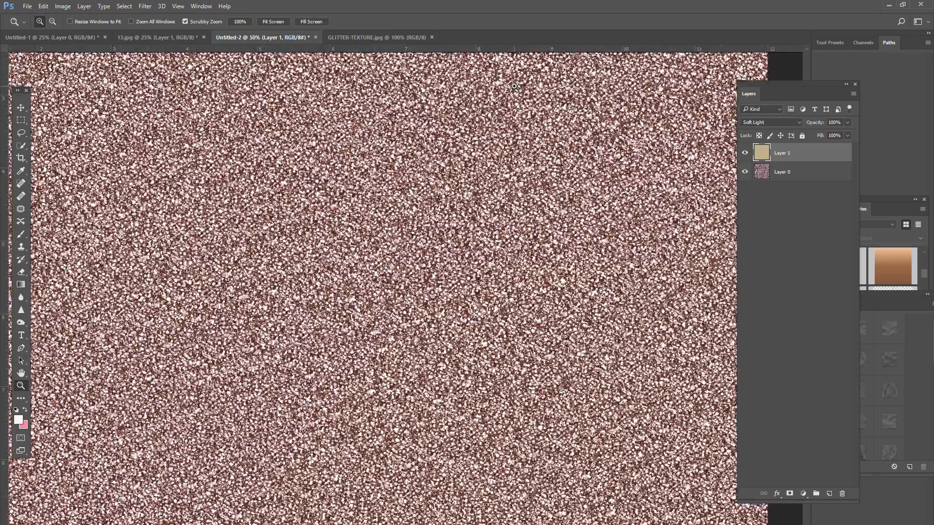
left_click(514, 86, "alt")
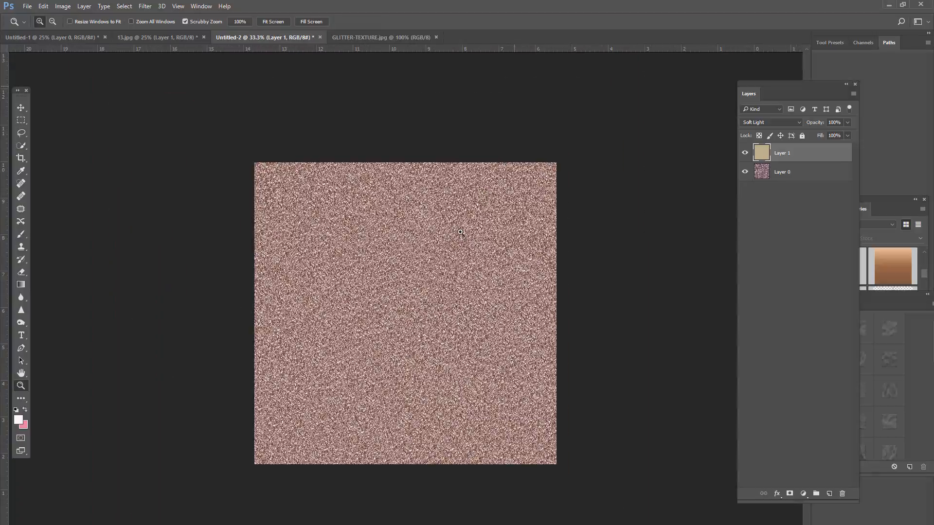
left_click(440, 269, "alt")
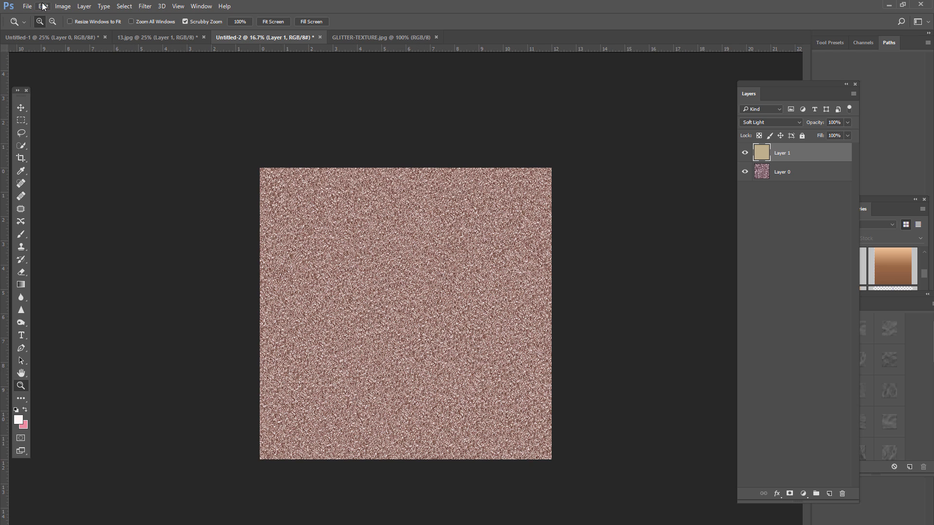
left_click(63, 6)
mouse_move(69, 36)
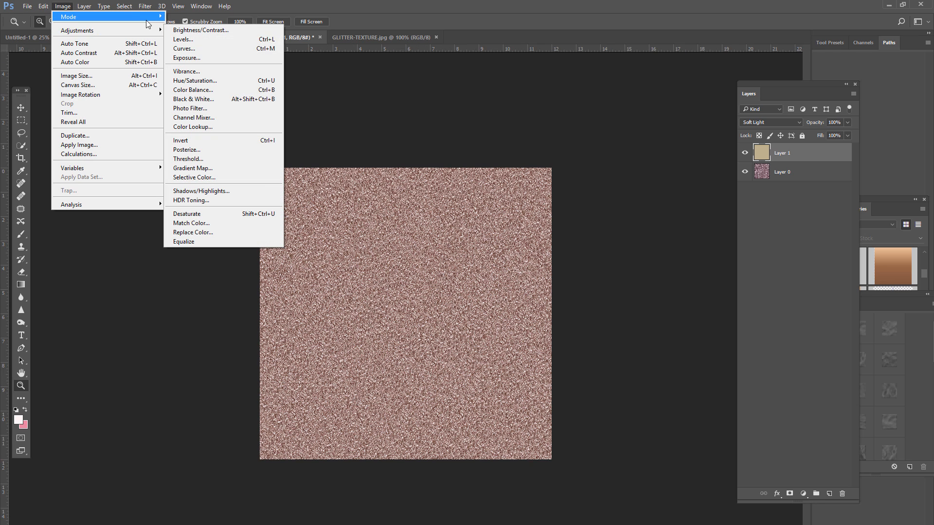
left_click(198, 43)
left_click_drag(666, 218, 680, 218)
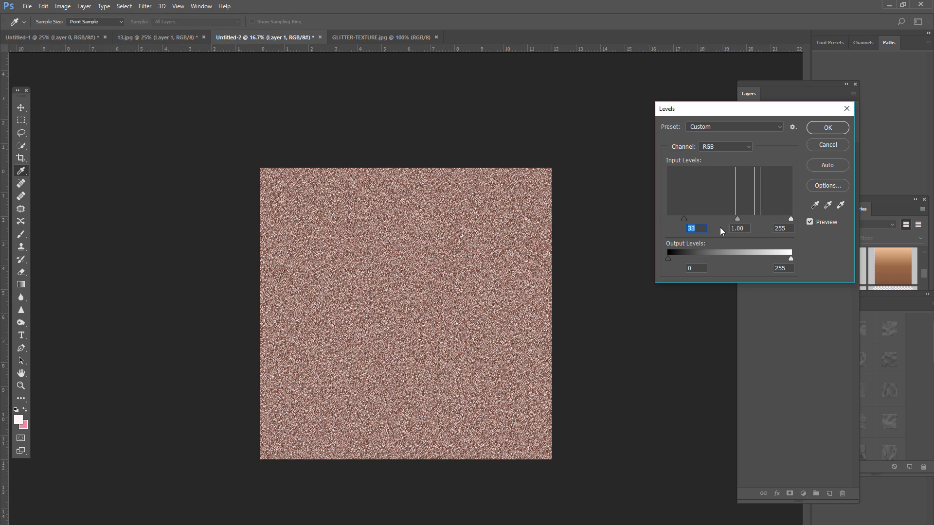
left_click(747, 219)
left_click_drag(791, 219, 781, 220)
left_click(827, 127)
key("z")
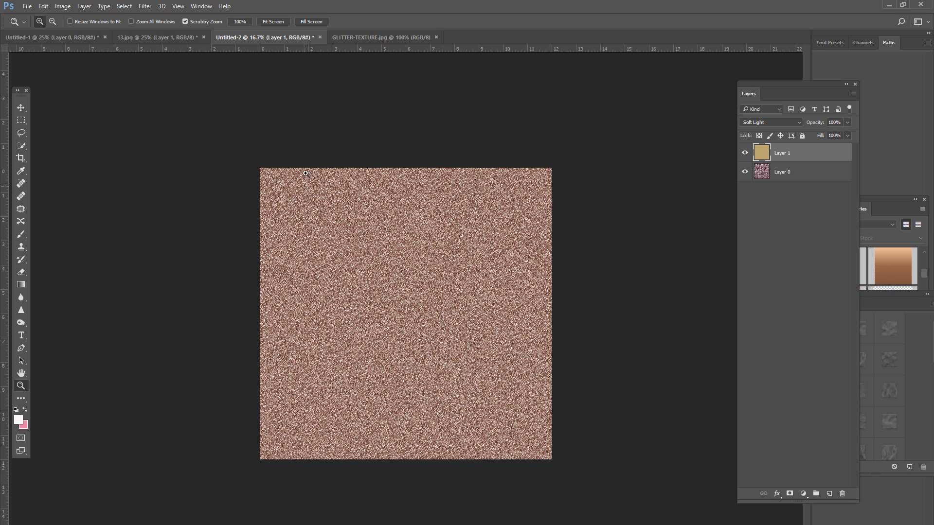
Step: Select the entire canvas and define the rose-gold glitter as a pattern, keeping the name Pattern 4
key("ctrl+a")
left_click(43, 6)
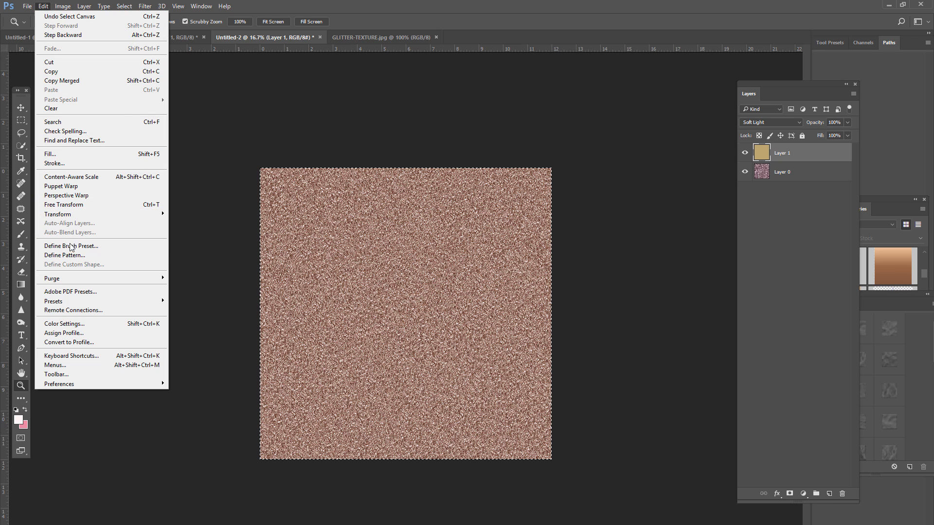
left_click(66, 255)
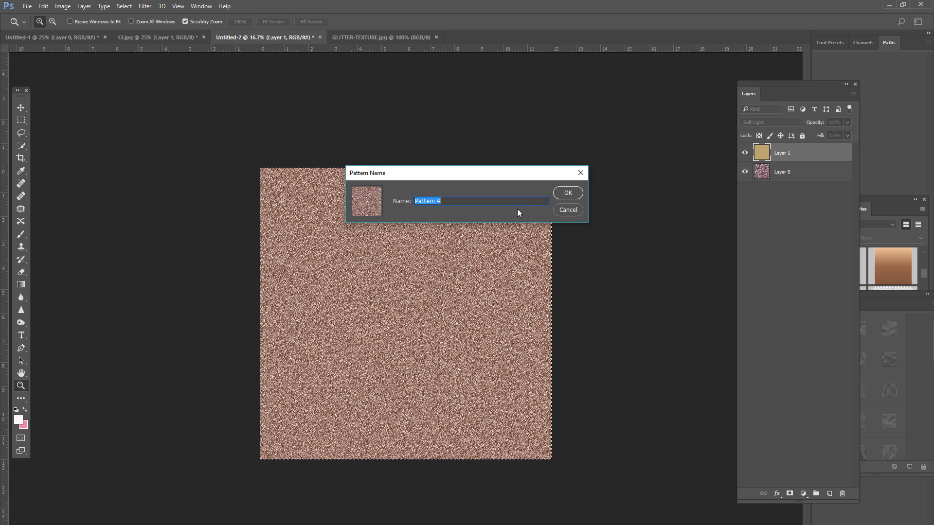
left_click(565, 192)
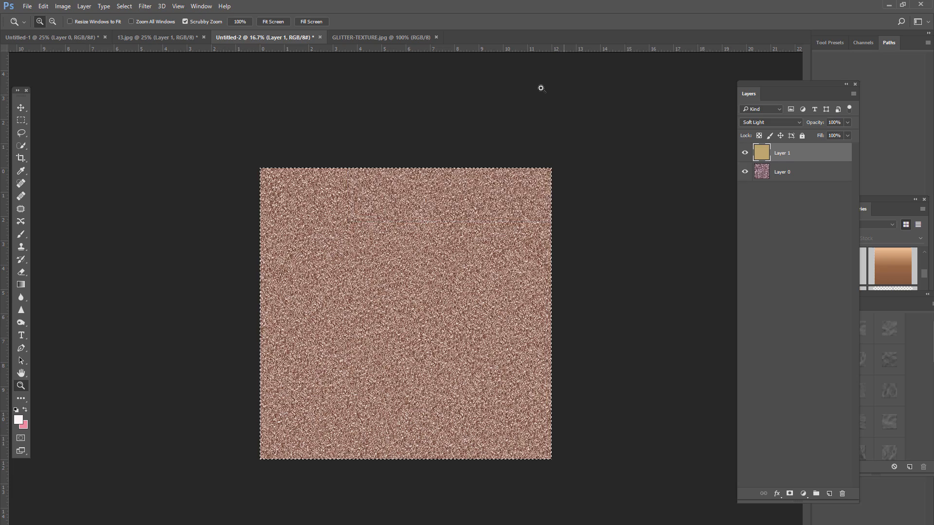
Step: Open the pattern Preset Manager from Layer 1's Pattern Overlay settings, select the range of patterns, and close both without applying changes
left_click(465, 302)
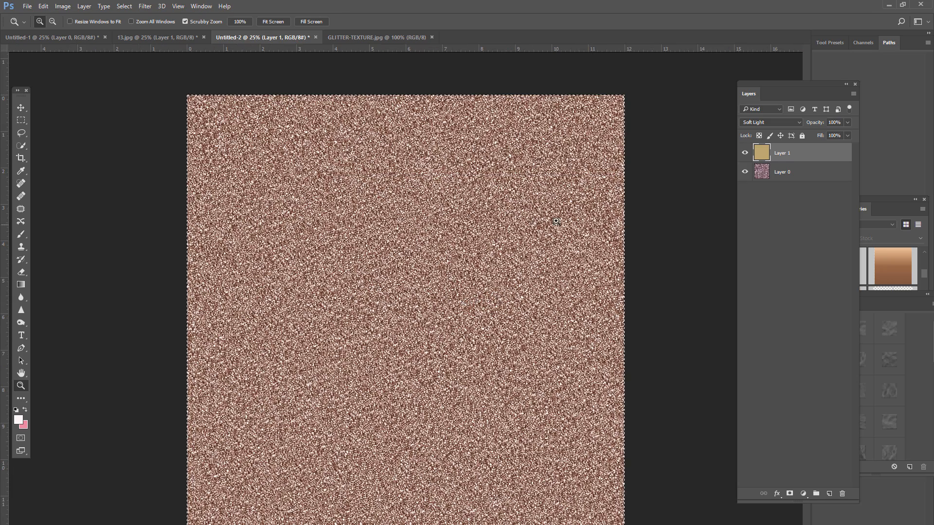
left_click(776, 493)
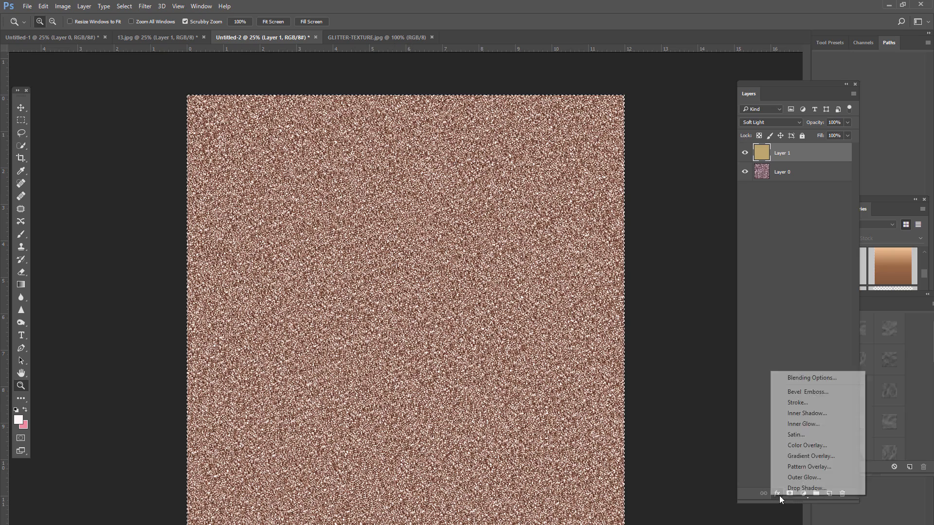
left_click(797, 466)
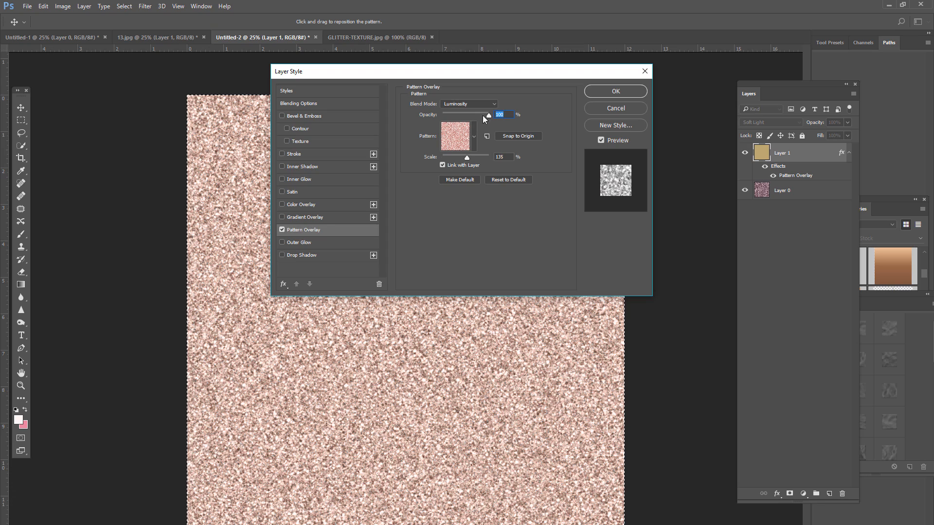
left_click(474, 135)
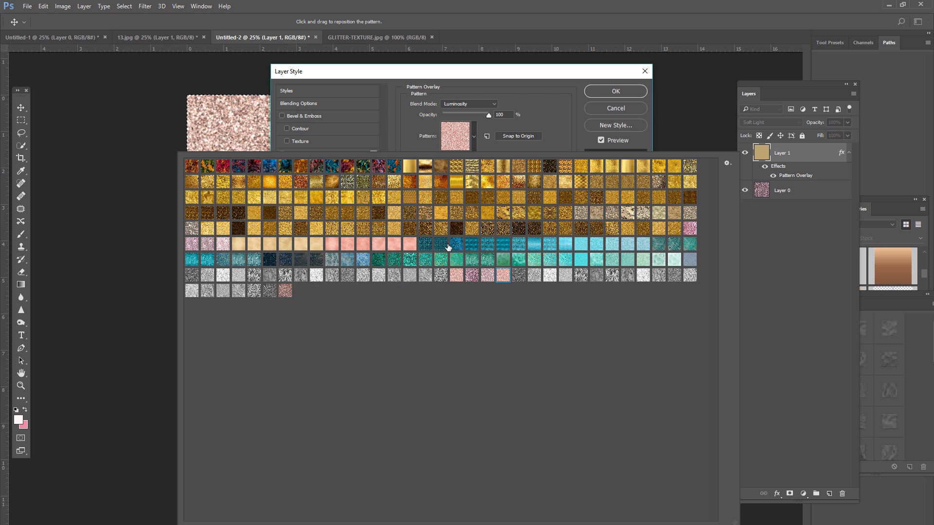
left_click(726, 163)
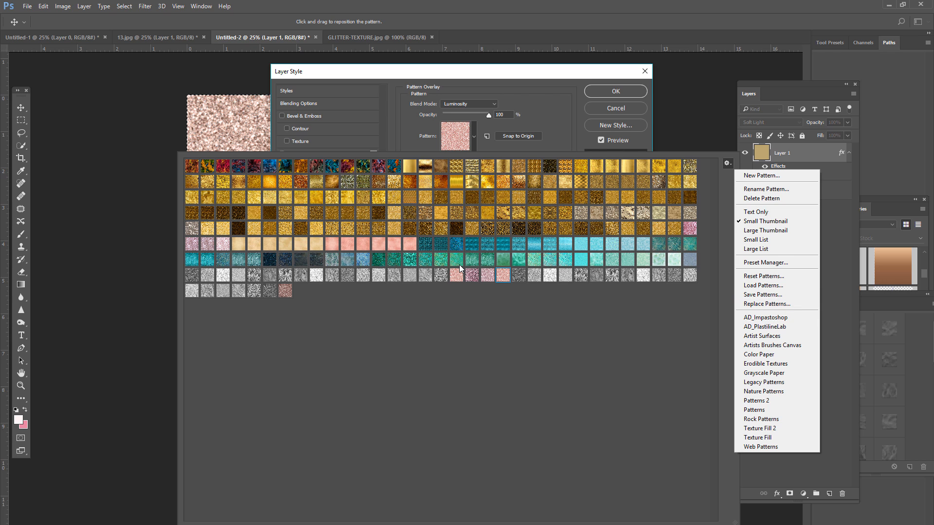
left_click(765, 262)
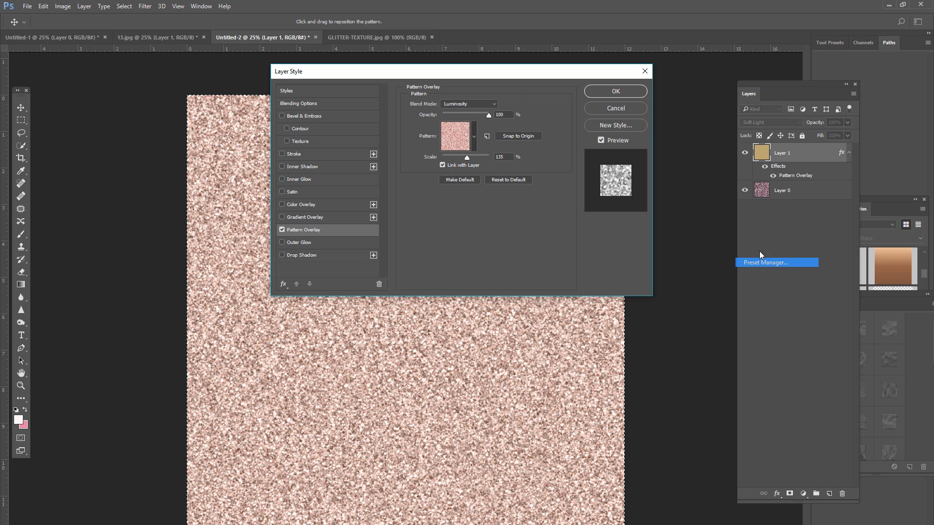
left_click(337, 156)
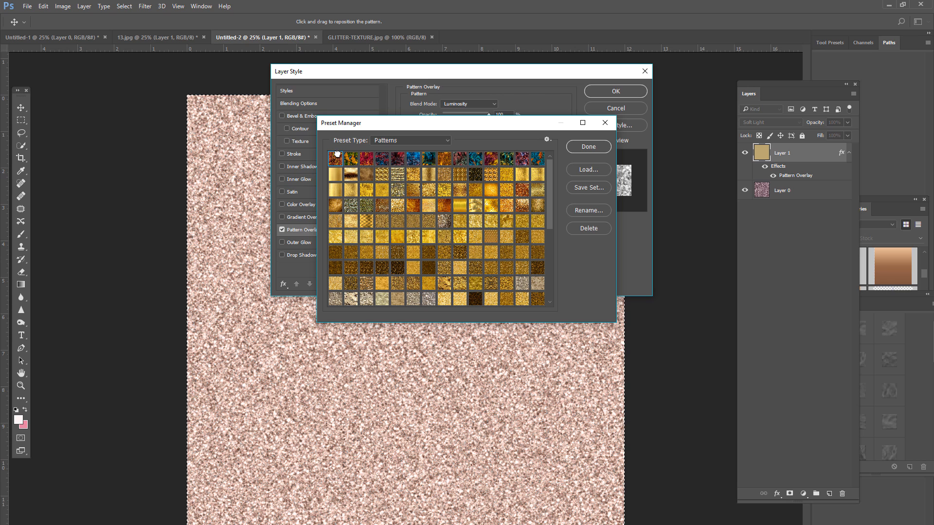
scroll(485, 267, "down", 10)
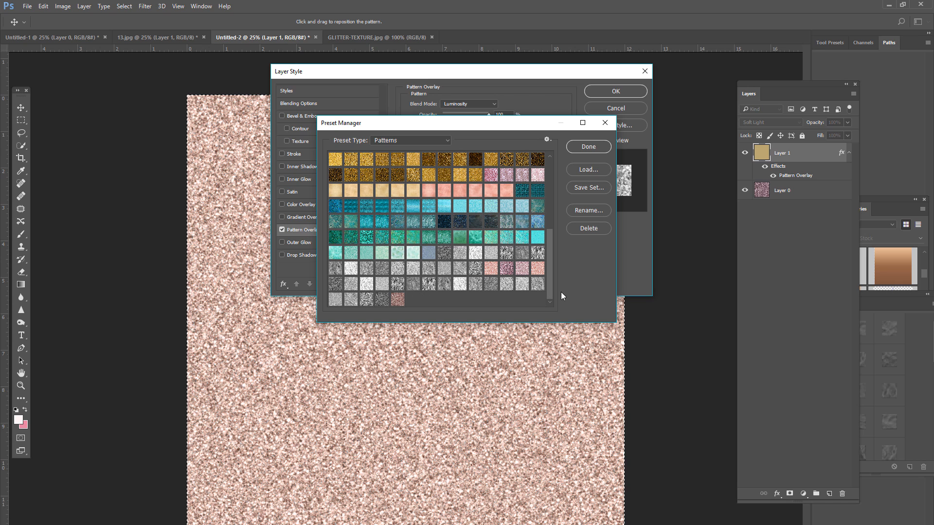
left_click(530, 281, "shift")
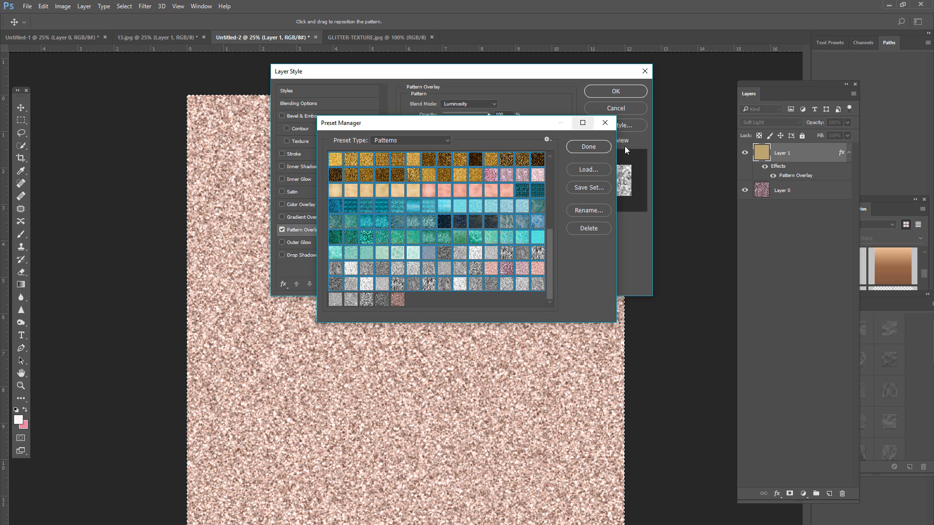
left_click(605, 123)
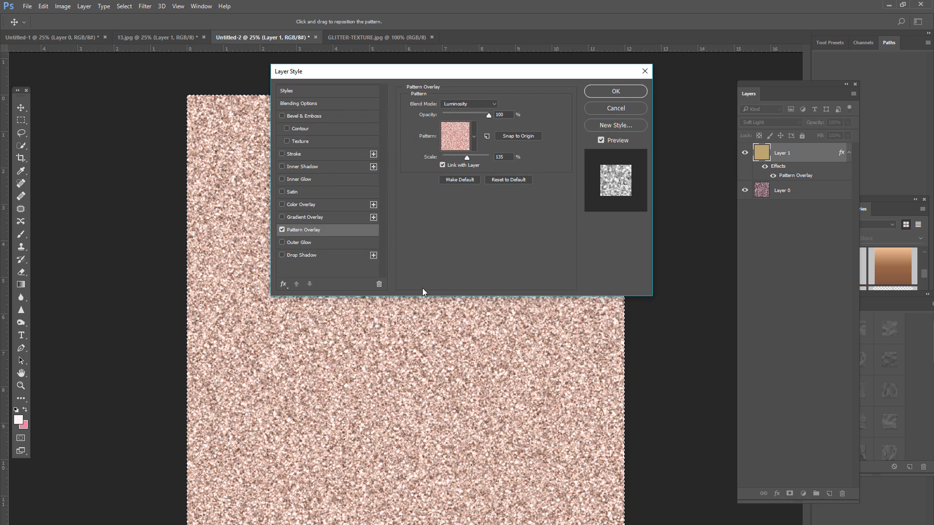
left_click(615, 108)
key("z")
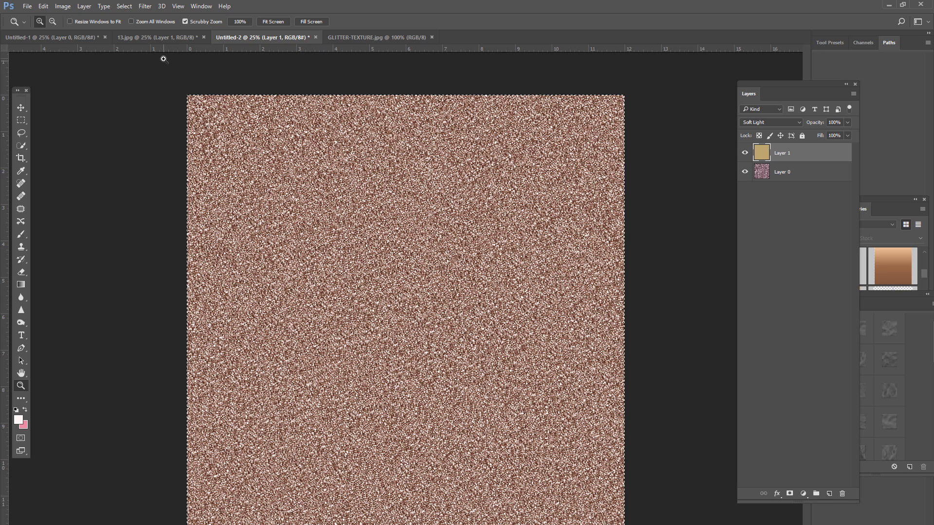
Step: Merge Layer 1 down into Layer 0 and apply Smart Sharpen with a slightly increased amount, a 0.5 px radius and 10% noise reduction
right_click(826, 152)
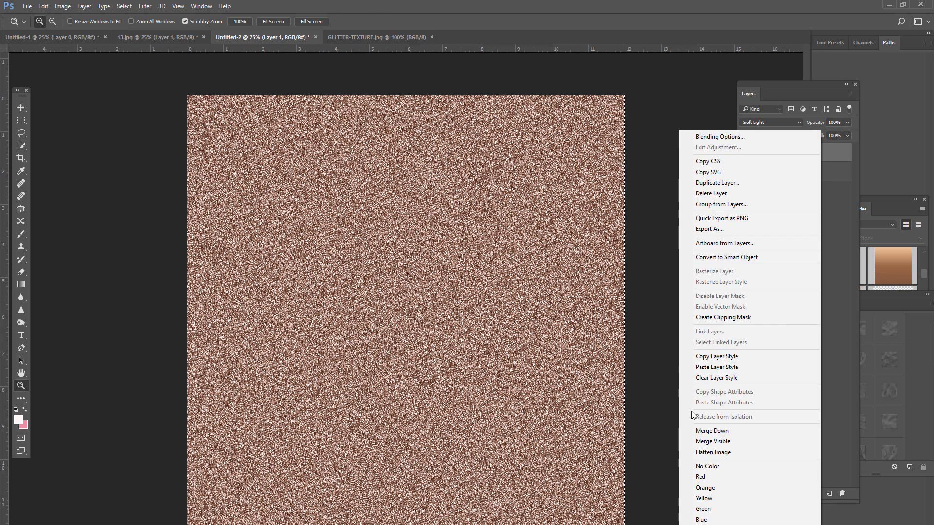
left_click(710, 431)
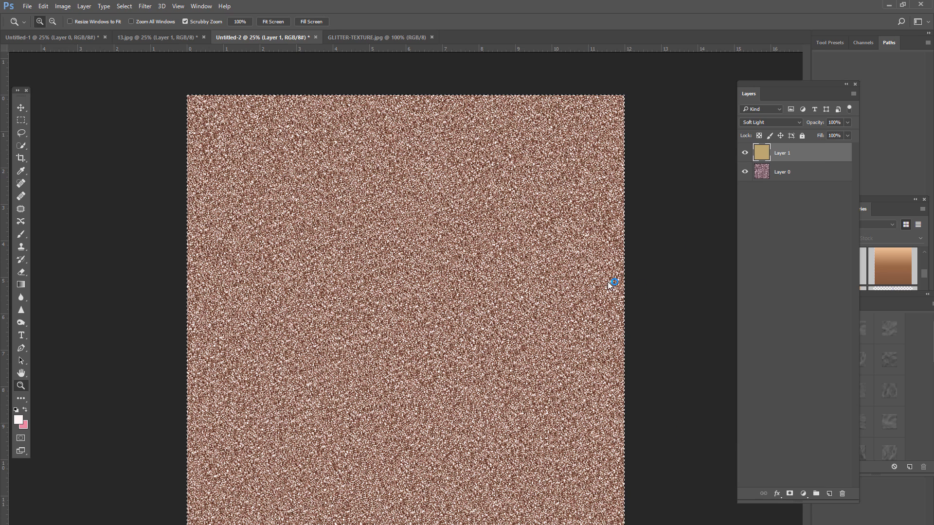
left_click(145, 6)
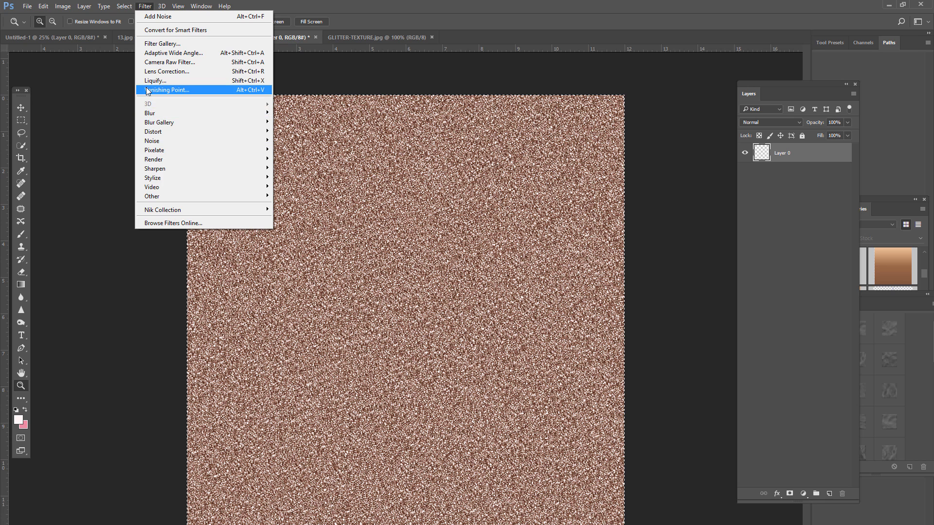
mouse_move(176, 169)
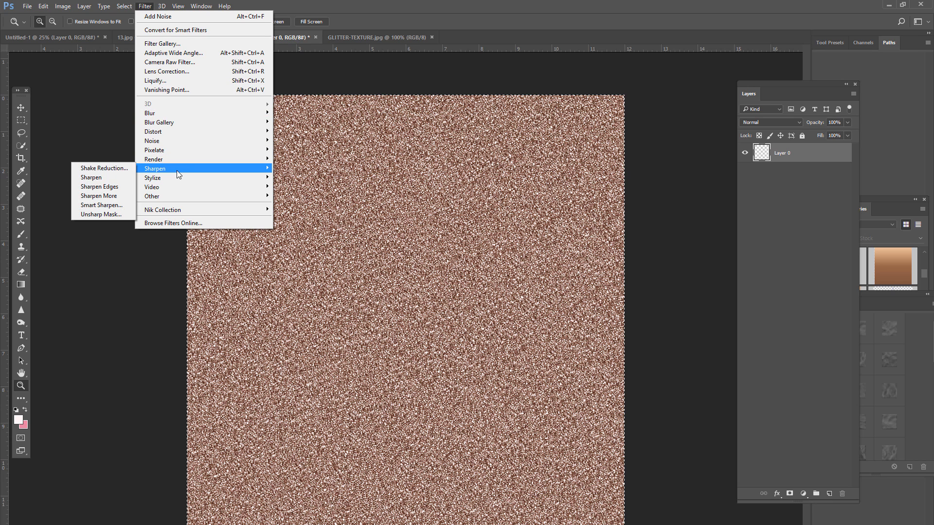
left_click(106, 208)
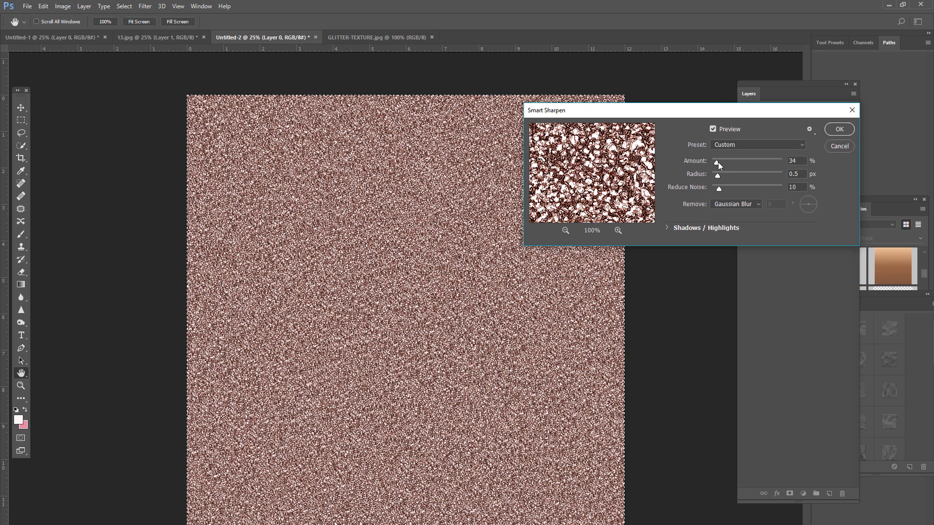
left_click_drag(718, 162, 721, 162)
left_click_drag(722, 161, 724, 161)
left_click(832, 129)
key("z")
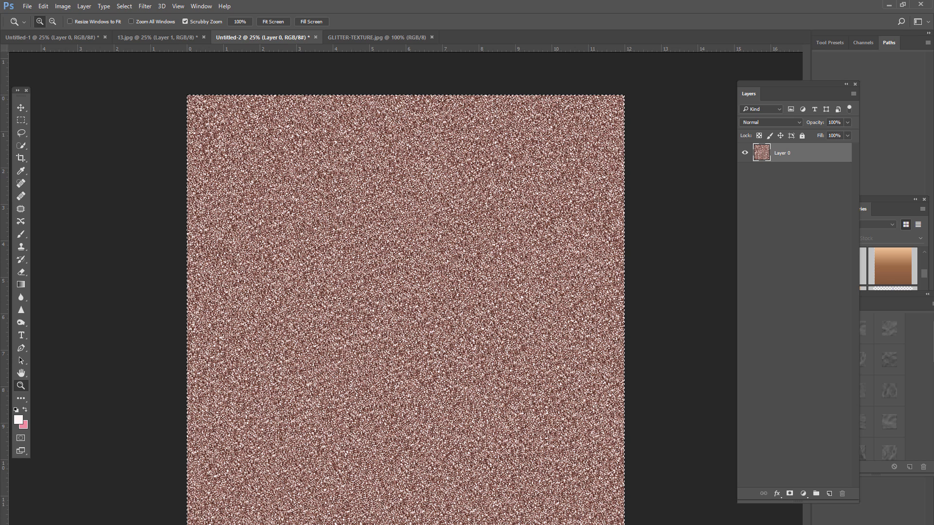
Step: Define the sharpened rose-gold glitter as a new pattern named glitter
left_click(43, 6)
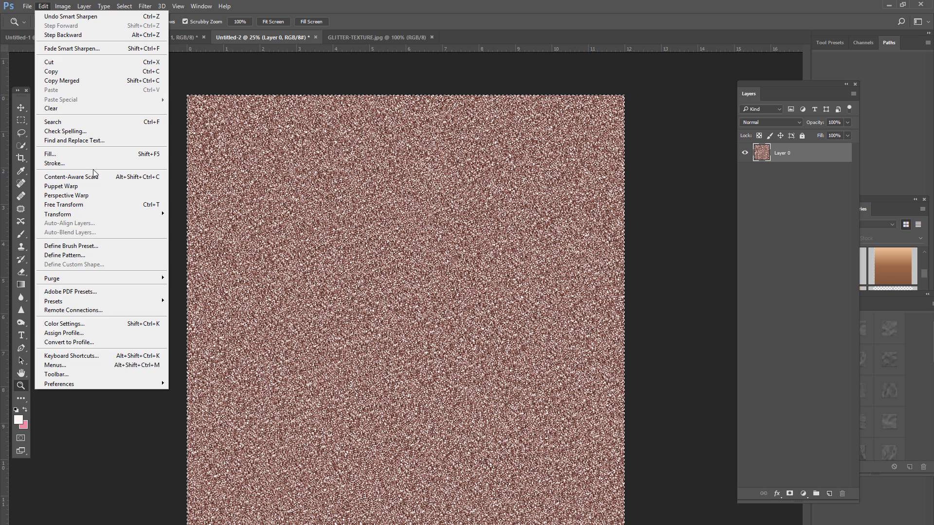
left_click(67, 255)
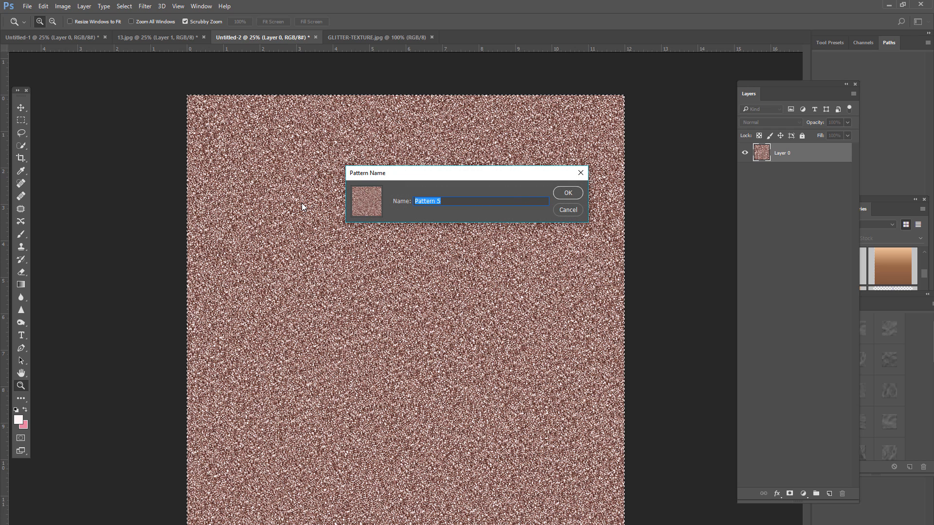
type("glitter")
left_click(566, 193)
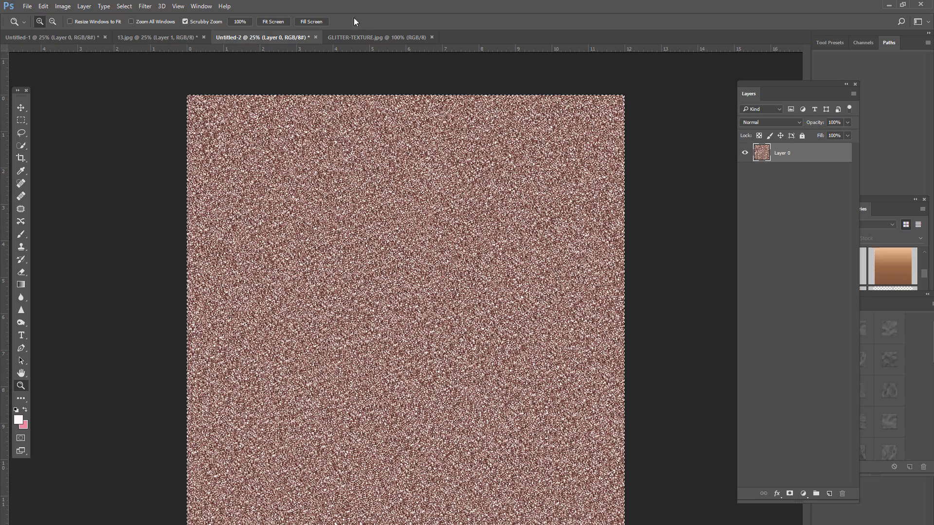
Step: In the Untitled-1 lettering document, replace the Hello text layer's Pattern Overlay with the newly defined rose-gold glitter pattern
left_click(141, 39)
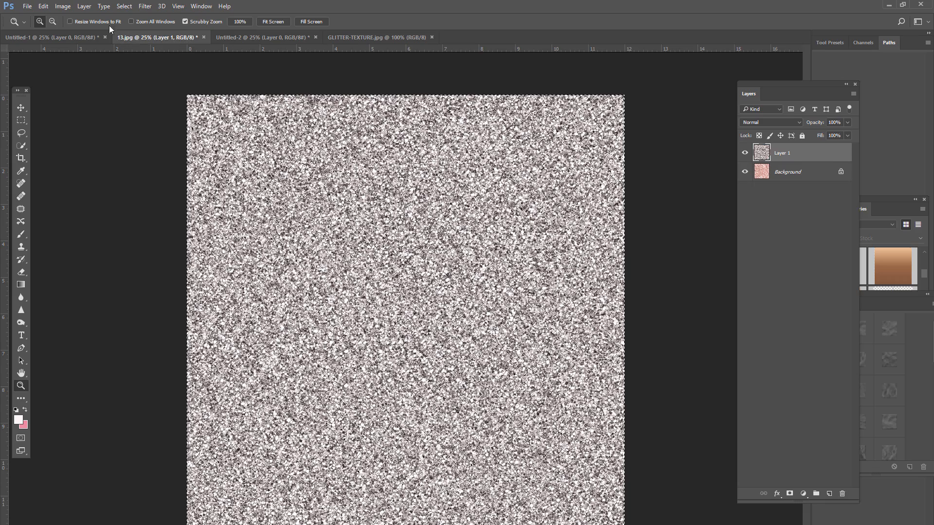
left_click(65, 38)
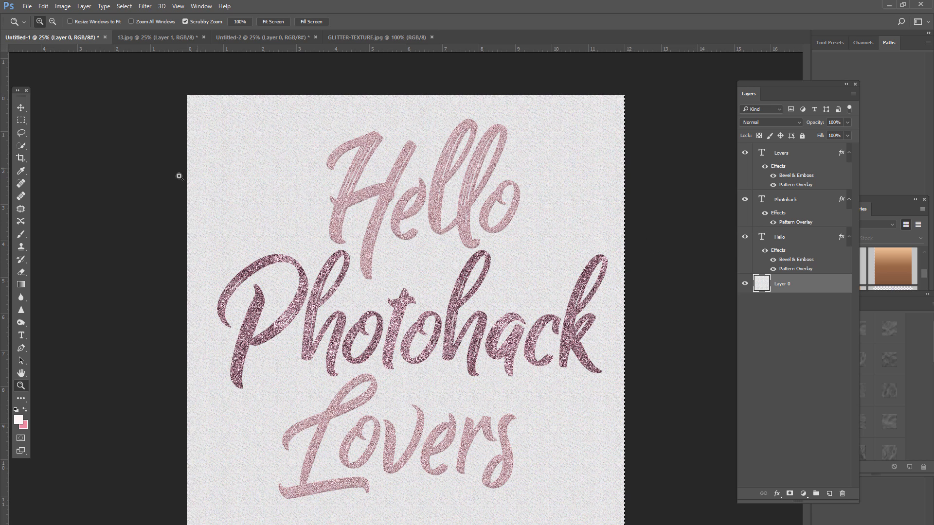
left_click(21, 107)
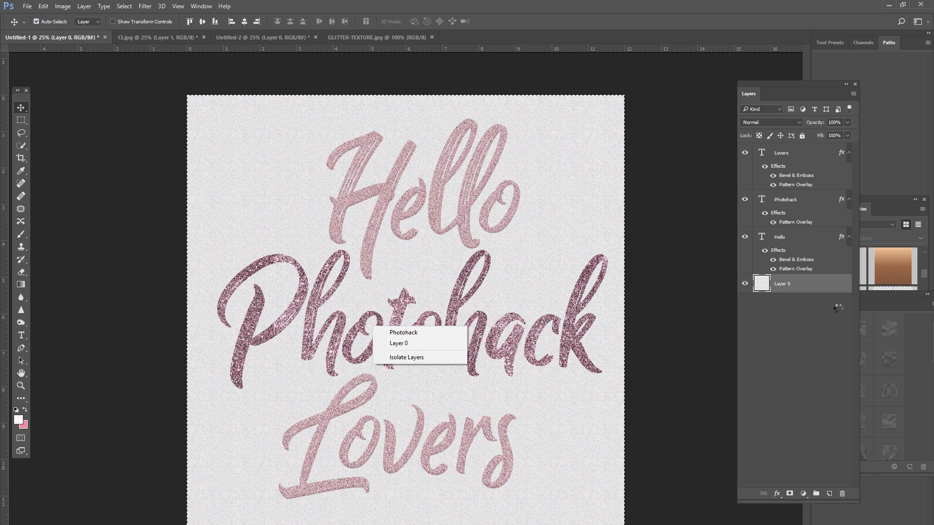
left_click(566, 288)
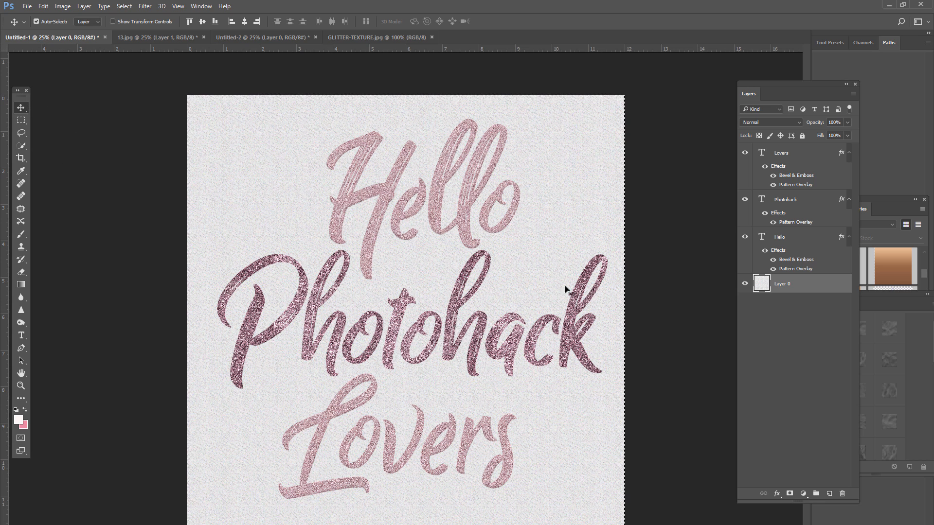
left_click(784, 350)
left_click(793, 249)
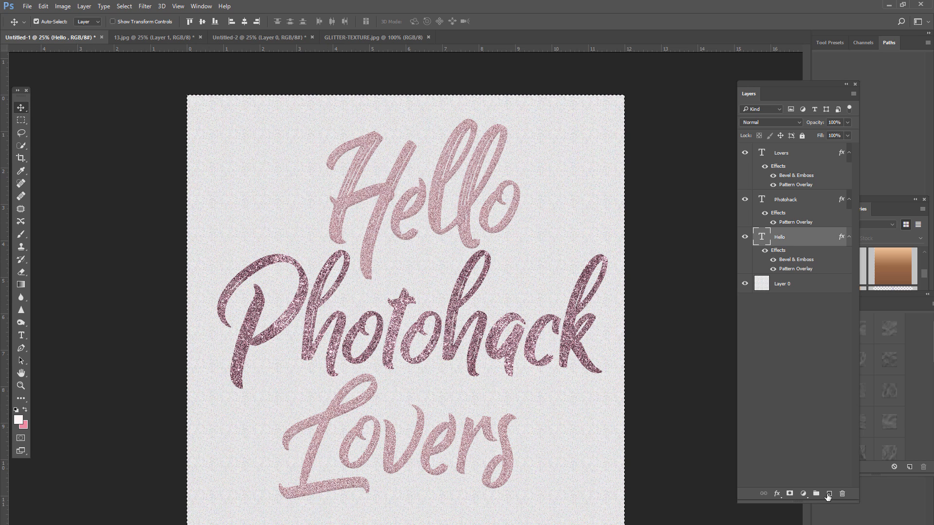
left_click(777, 494)
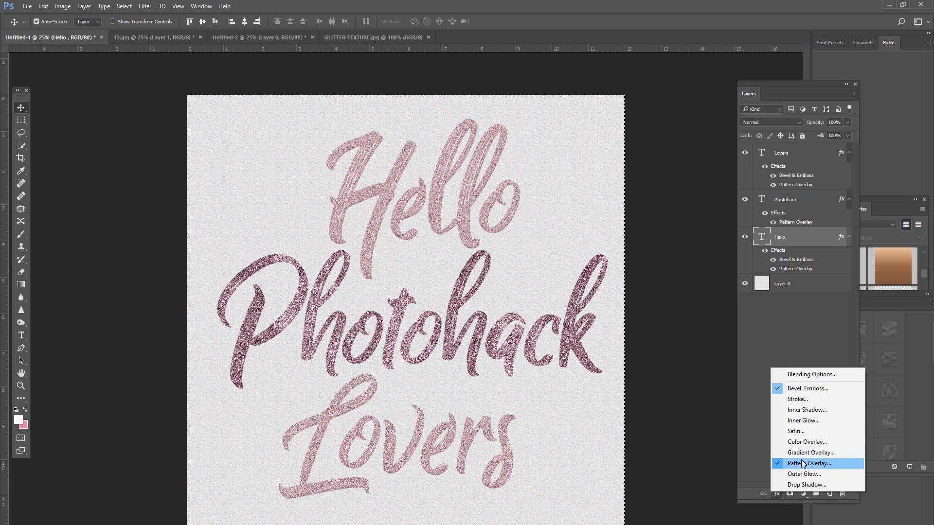
left_click(803, 463)
left_click(472, 139)
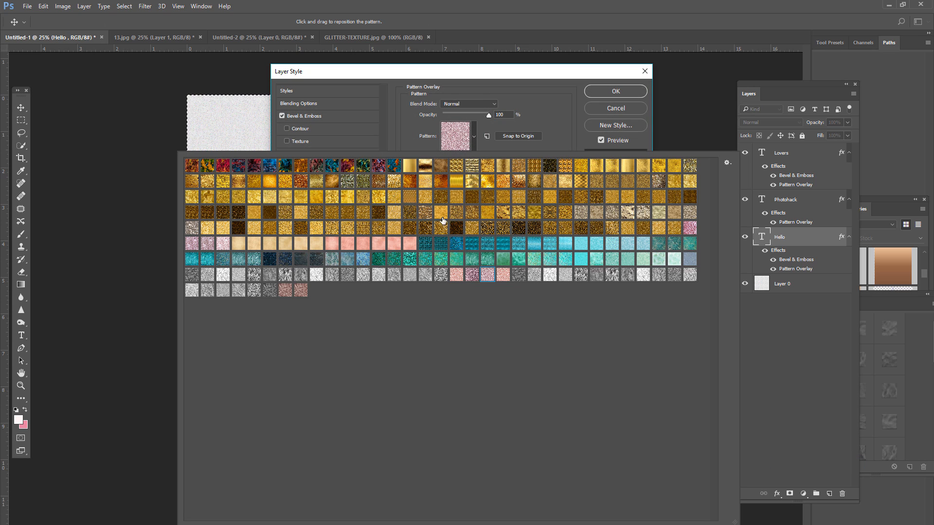
left_click(300, 291)
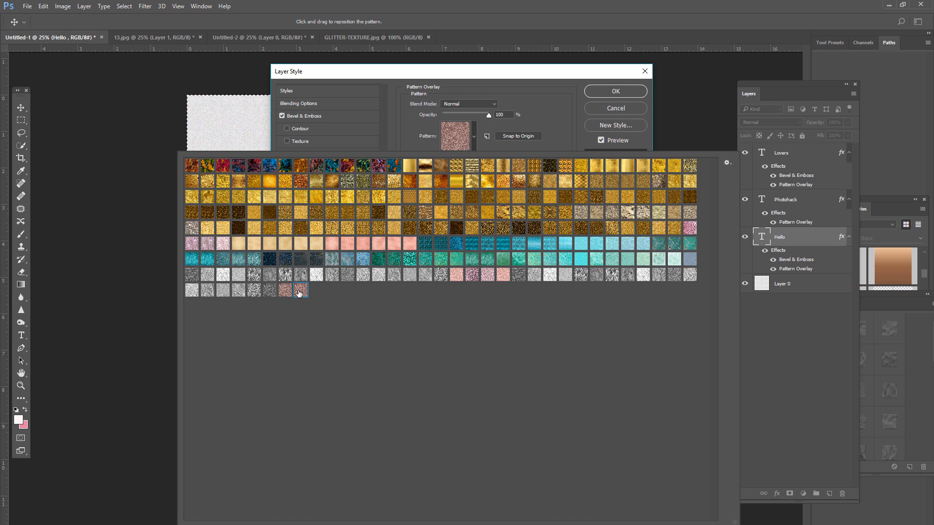
left_click(407, 115)
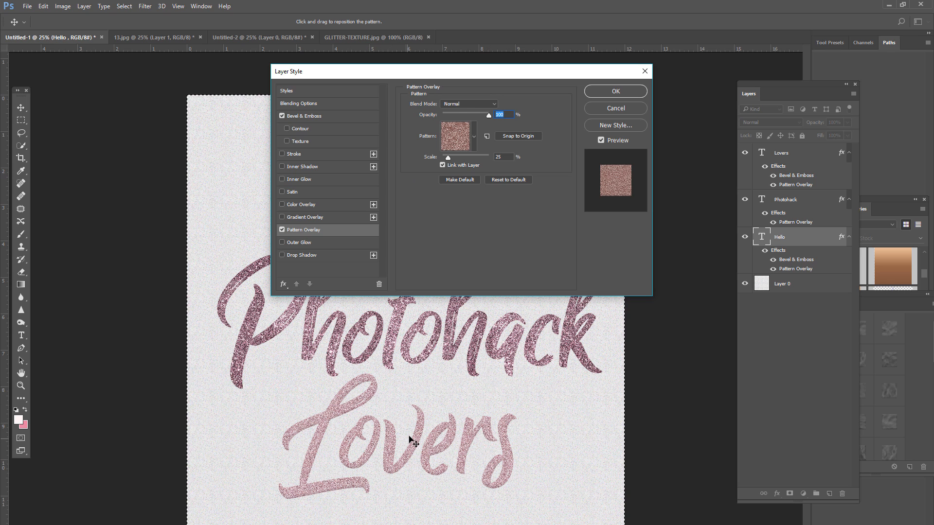
Step: Try a smaller glitter scale on the Hello text, set the Pattern Overlay scale to 25%, and apply the layer style
left_click_drag(488, 77, 539, 335)
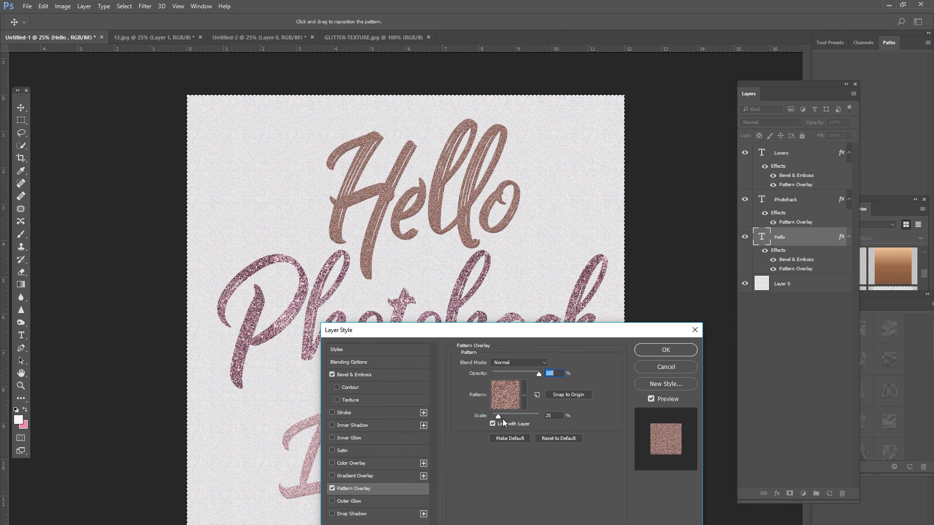
mouse_move(500, 416)
left_mouse_down()
mouse_move(529, 416)
mouse_move(492, 408)
left_mouse_up()
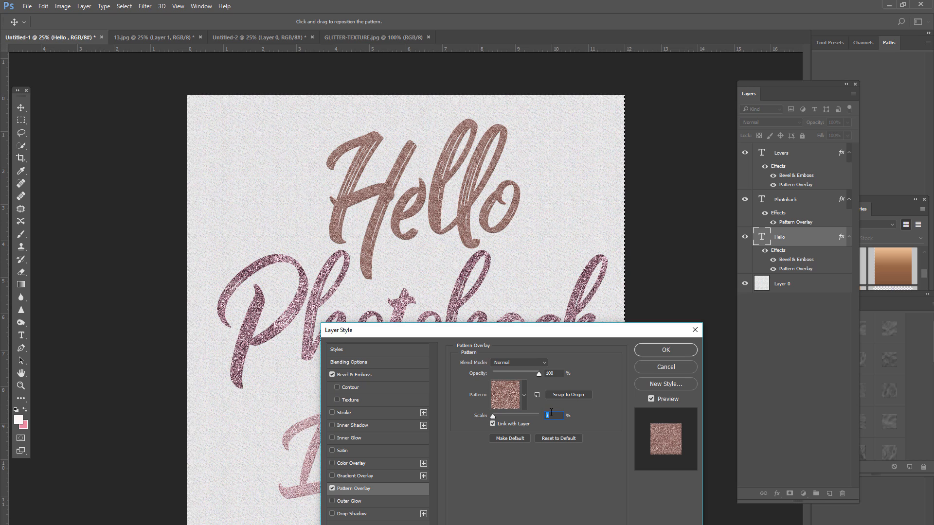
left_click(562, 395)
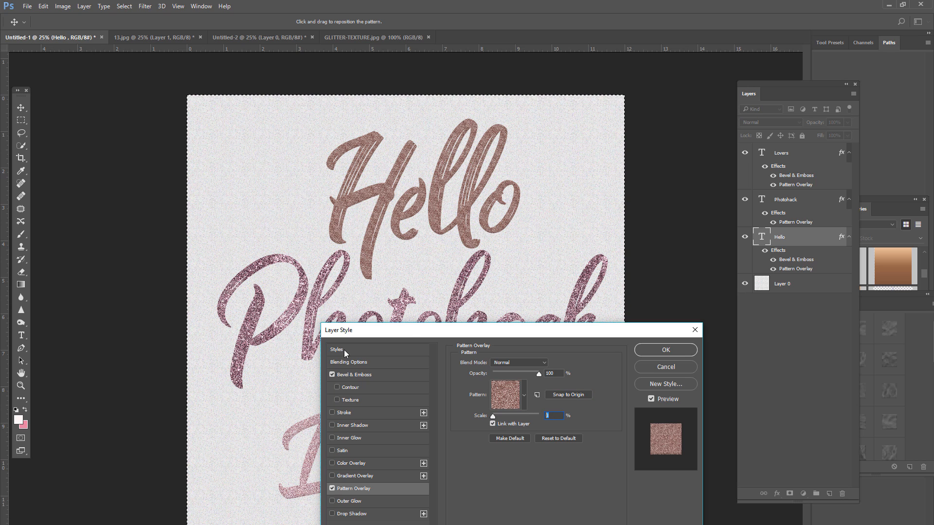
type("25")
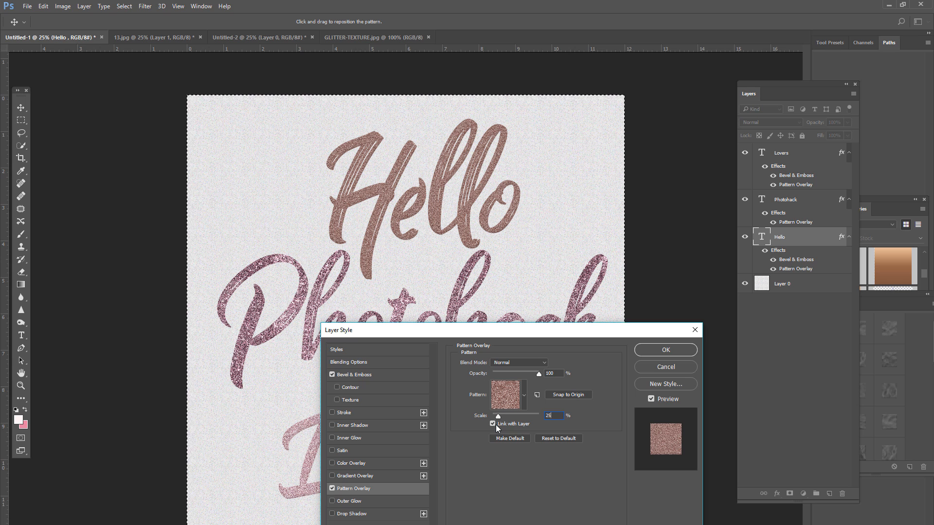
left_click(690, 355)
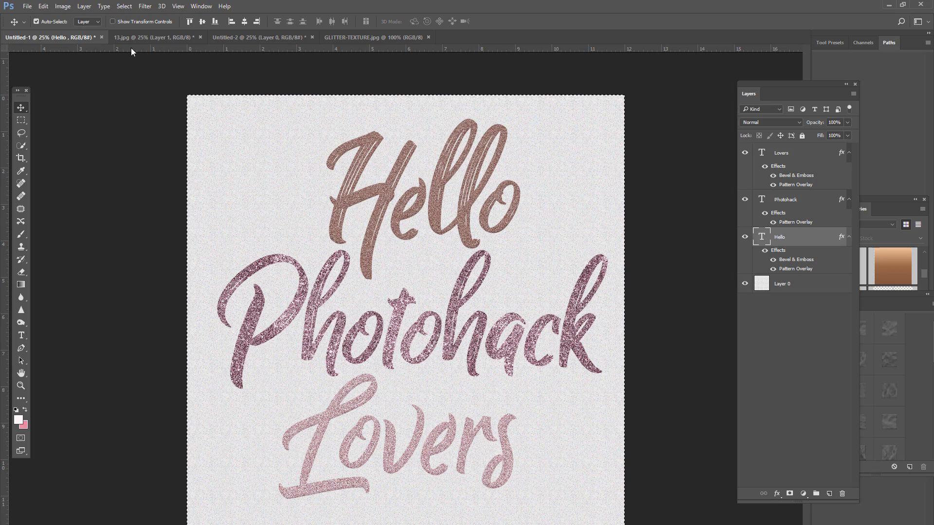
Step: Compare the rose-gold glitter in Untitled-2 at 100% with the original GLITTER-TEXTURE.jpg to examine the grain of both textures
left_click(373, 37)
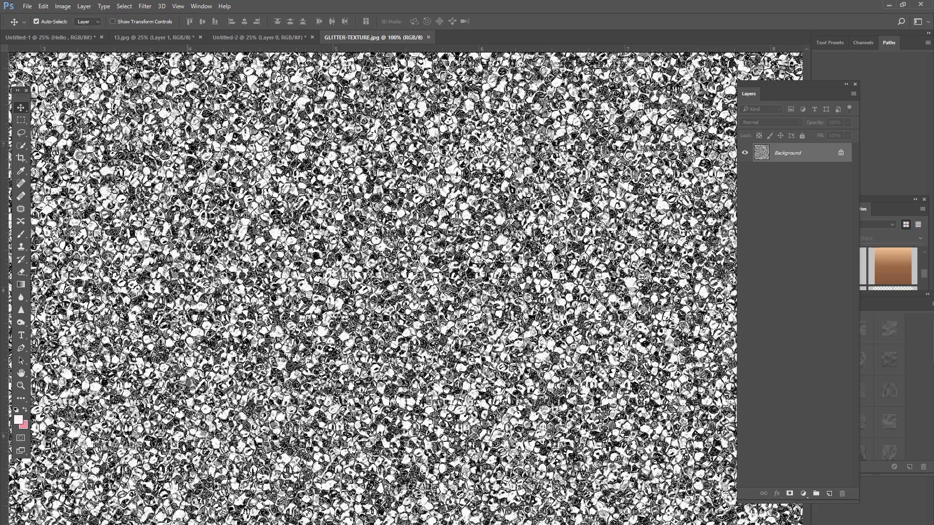
left_click(232, 32)
left_click(20, 386)
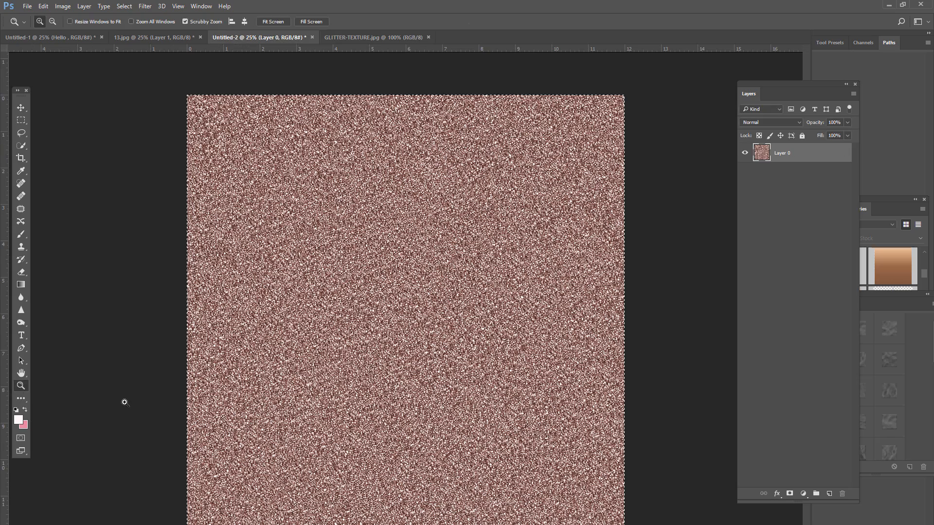
left_click(472, 377)
left_click(473, 377)
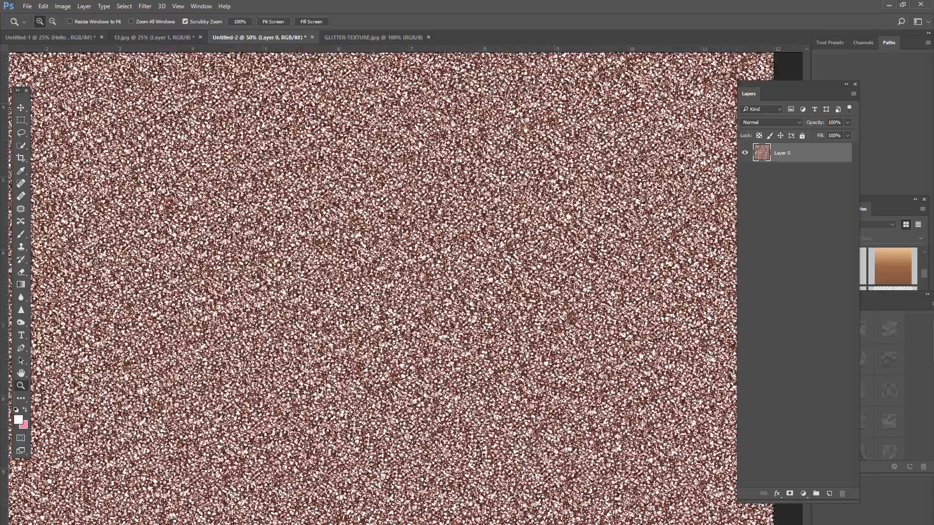
left_click(285, 268)
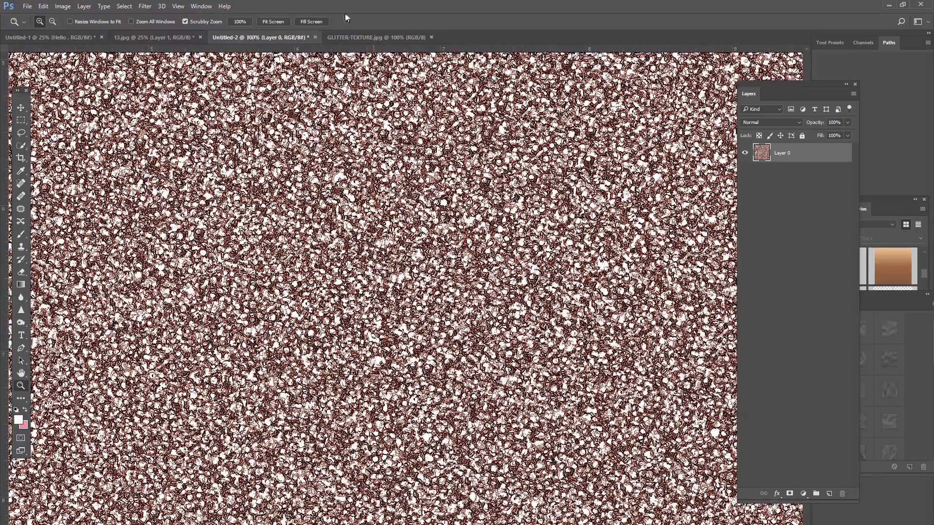
left_click(335, 37)
left_click(276, 35)
left_click(430, 254, "alt")
left_click(430, 254, "alt")
left_click(430, 254, "alt")
left_click(430, 254, "alt")
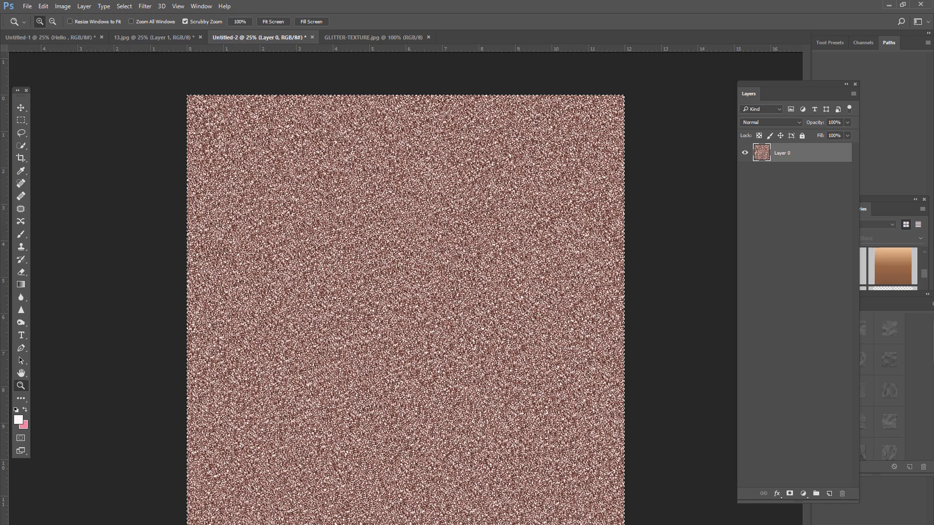
Step: Inspect the rose-gold glitter in Untitled-2 at pixel level, then fit the whole texture in view
left_click_drag(378, 236, 627, 308)
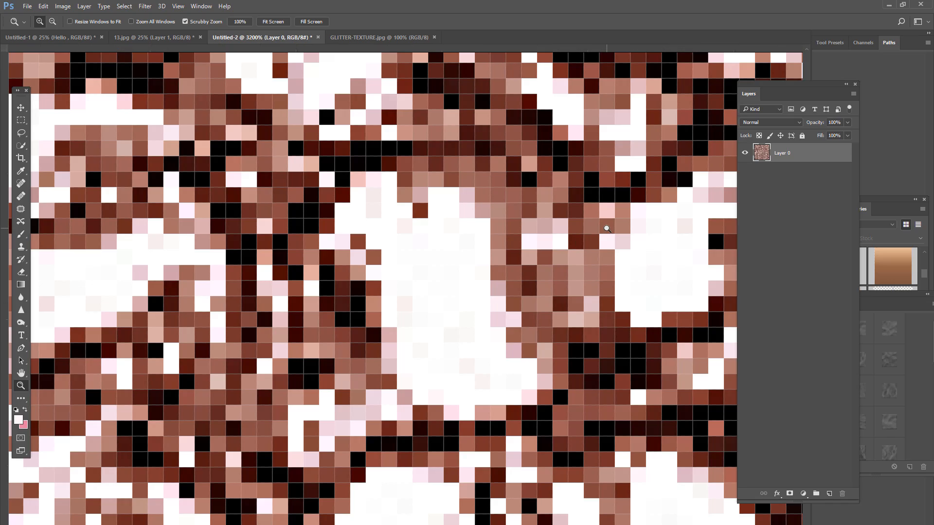
key("ctrl+minus")
key("ctrl+minus")
key("ctrl+minus")
key("ctrl+minus")
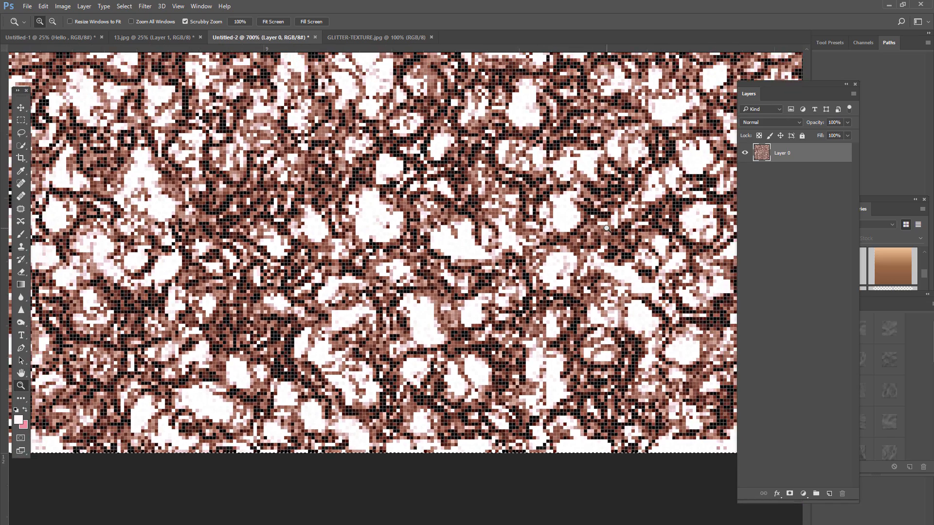
key("ctrl+minus")
key("ctrl+minus")
key("ctrl+minus")
key("ctrl+0")
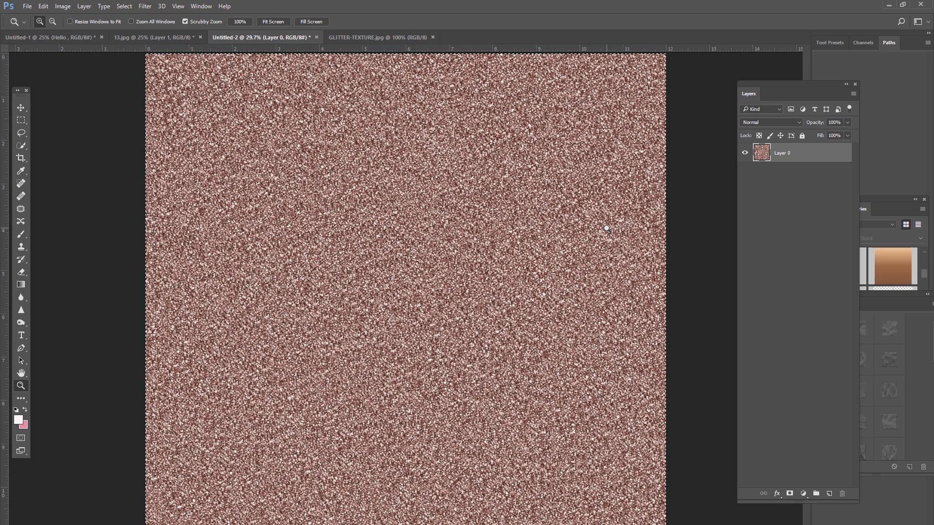